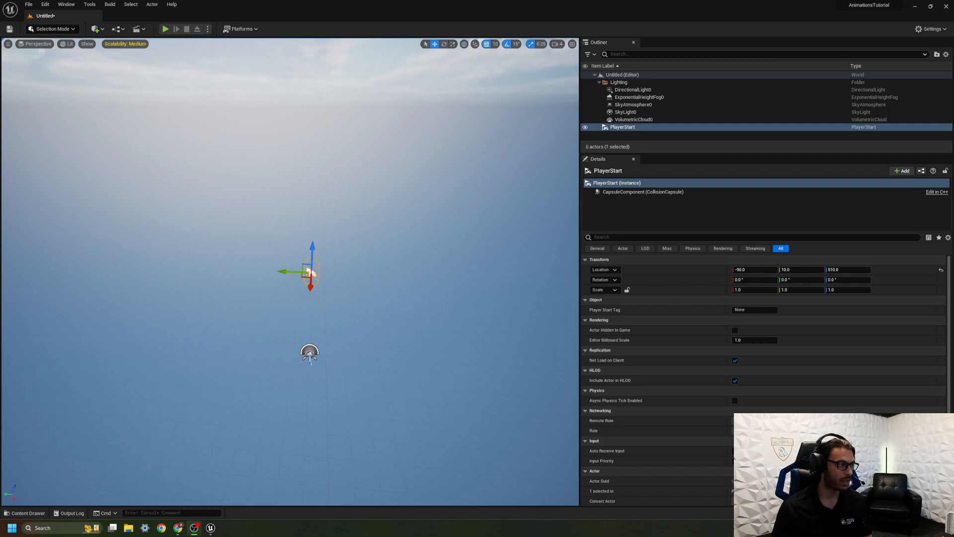
Deselect the PlayerStart and collapse the Lighting folder in the Outliner.
{"action": "left_click", "coordinate": [386, 339]}
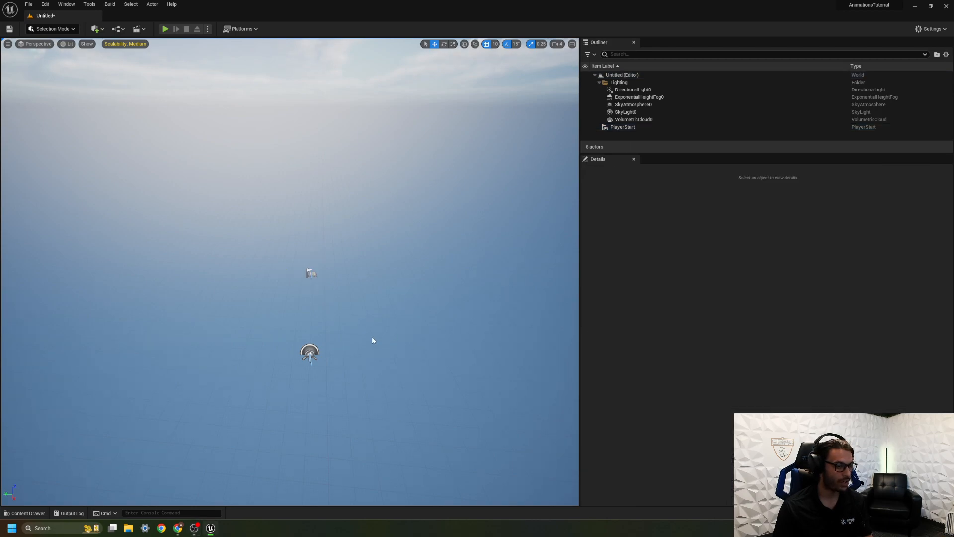
{"action": "right_click_drag", "start_coordinate": [323, 296], "coordinate": [323, 296]}
{"action": "left_click", "coordinate": [598, 82]}
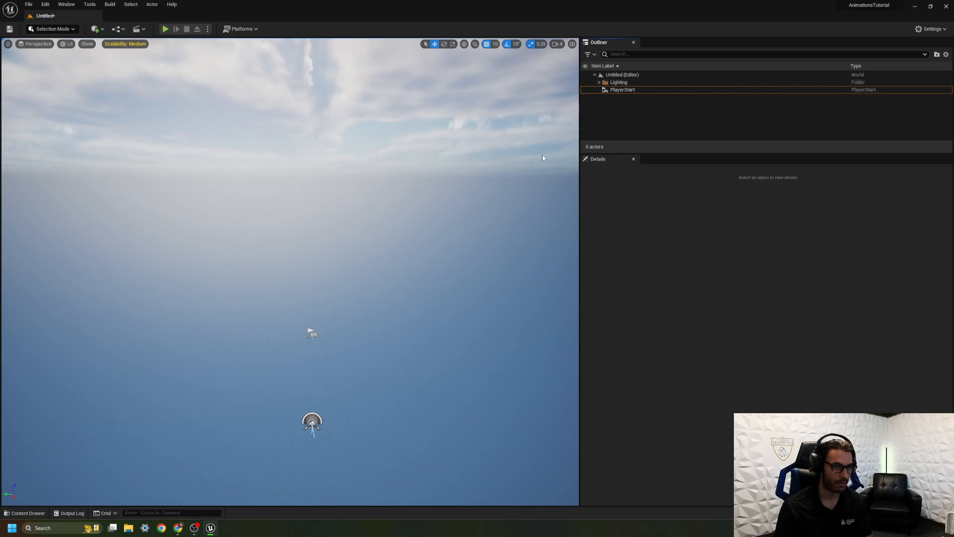
{"action": "right_click_drag", "start_coordinate": [405, 259], "coordinate": [373, 304]}
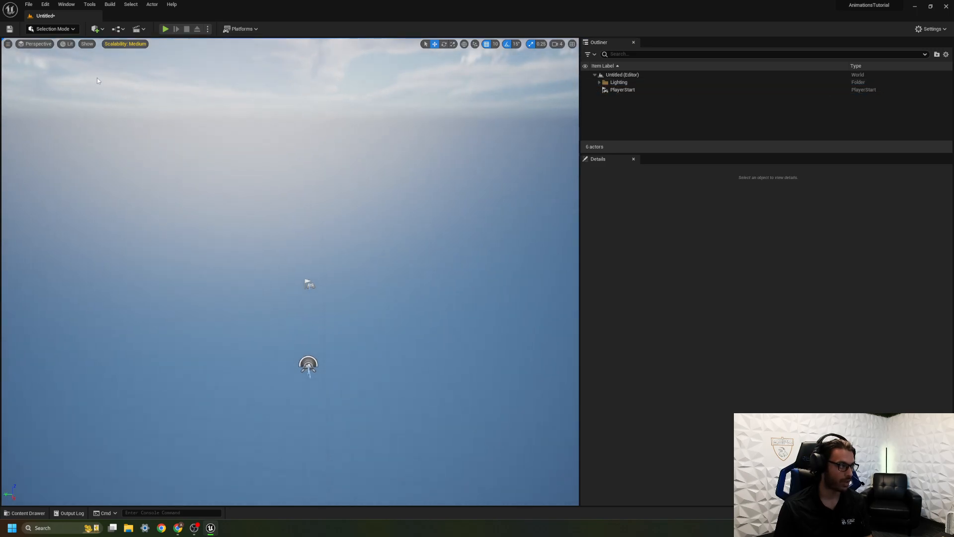
Switch to Landscape Mode and create a new landscape with the default settings.
{"action": "left_click", "coordinate": [63, 32]}
{"action": "left_click", "coordinate": [68, 47]}
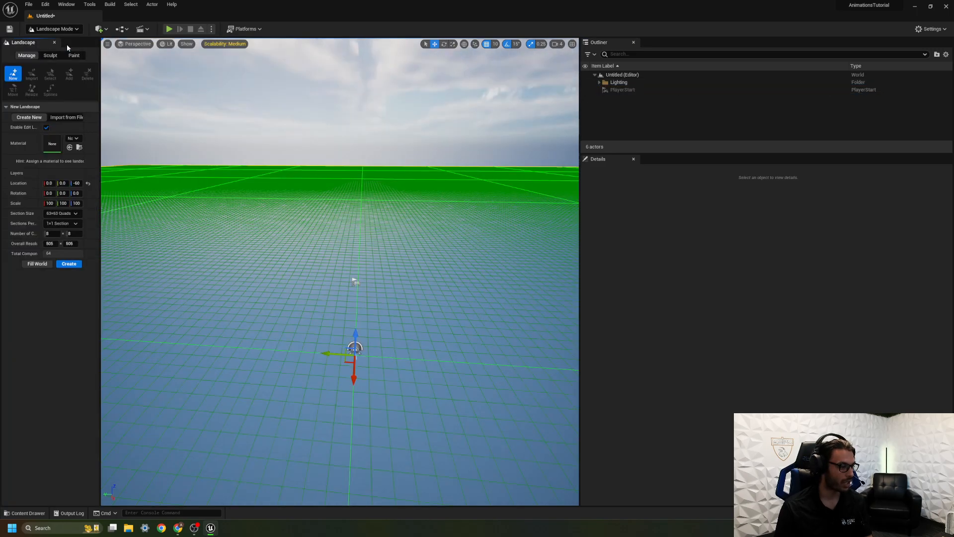
{"action": "right_click_drag", "start_coordinate": [323, 245], "coordinate": [360, 264]}
{"action": "key", "text": "w"}
{"action": "key", "text": "s"}
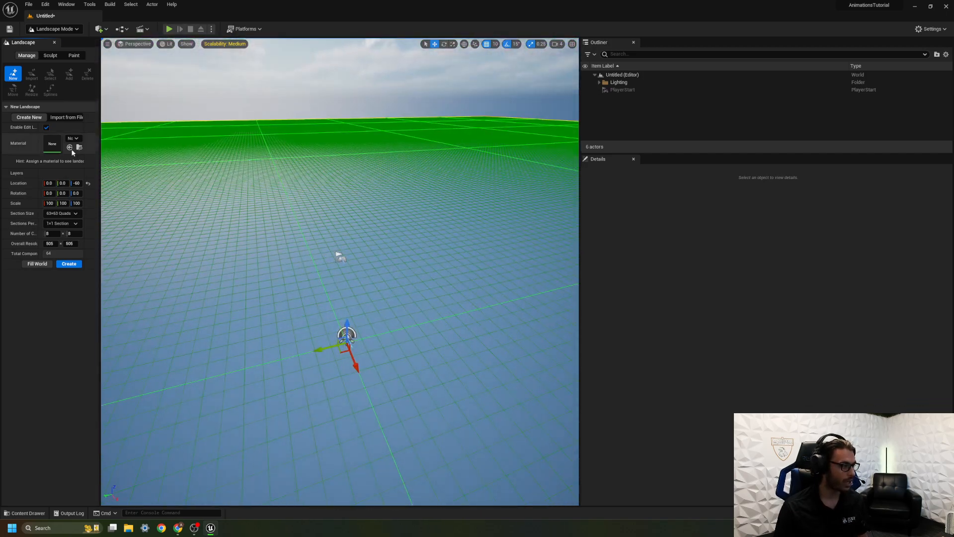
{"action": "left_click", "coordinate": [66, 265]}
Sculpt a broad cluster of raised hills on the flat landscape and lower the tool strength to about 0.31.
{"action": "mouse_move", "coordinate": [298, 298]}
{"action": "right_mouse_down"}
{"action": "mouse_move", "coordinate": [298, 264]}
{"action": "mouse_move", "coordinate": [298, 273]}
{"action": "mouse_move", "coordinate": [261, 262]}
{"action": "mouse_move", "coordinate": [268, 264]}
{"action": "right_mouse_up"}
{"action": "key", "text": "w"}
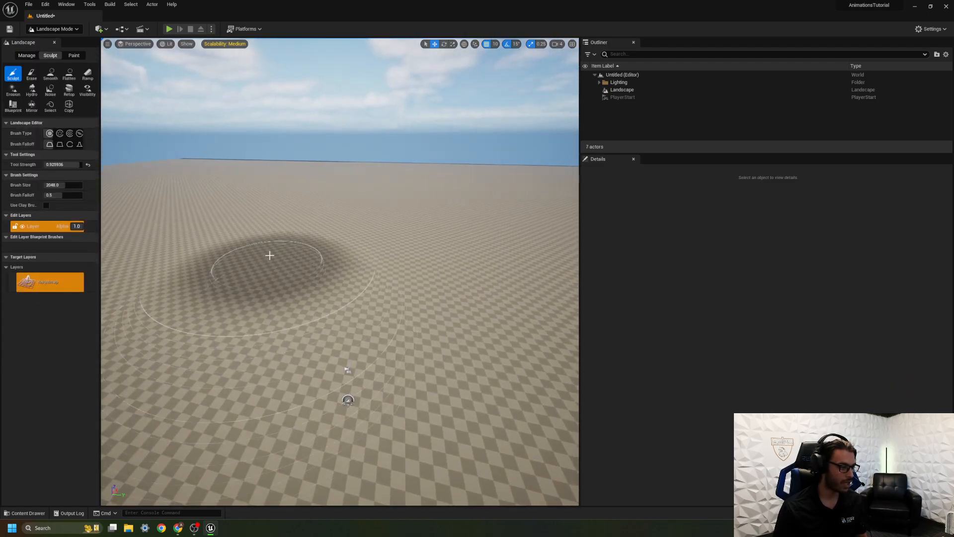
{"action": "mouse_move", "coordinate": [319, 232]}
{"action": "left_mouse_down"}
{"action": "mouse_move", "coordinate": [417, 238]}
{"action": "mouse_move", "coordinate": [378, 263]}
{"action": "left_mouse_up"}
{"action": "mouse_move", "coordinate": [255, 198]}
{"action": "left_mouse_down"}
{"action": "mouse_move", "coordinate": [263, 204]}
{"action": "mouse_move", "coordinate": [226, 212]}
{"action": "left_mouse_up"}
{"action": "right_click_drag", "start_coordinate": [226, 213], "coordinate": [282, 249]}
{"action": "key", "text": "s"}
{"action": "left_click_drag", "start_coordinate": [245, 179], "coordinate": [394, 177]}
{"action": "right_click_drag", "start_coordinate": [395, 178], "coordinate": [373, 187]}
{"action": "mouse_move", "coordinate": [394, 177]}
{"action": "left_mouse_down"}
{"action": "mouse_move", "coordinate": [408, 147]}
{"action": "mouse_move", "coordinate": [392, 154]}
{"action": "mouse_move", "coordinate": [418, 142]}
{"action": "mouse_move", "coordinate": [405, 147]}
{"action": "mouse_move", "coordinate": [402, 167]}
{"action": "mouse_move", "coordinate": [413, 194]}
{"action": "left_mouse_up"}
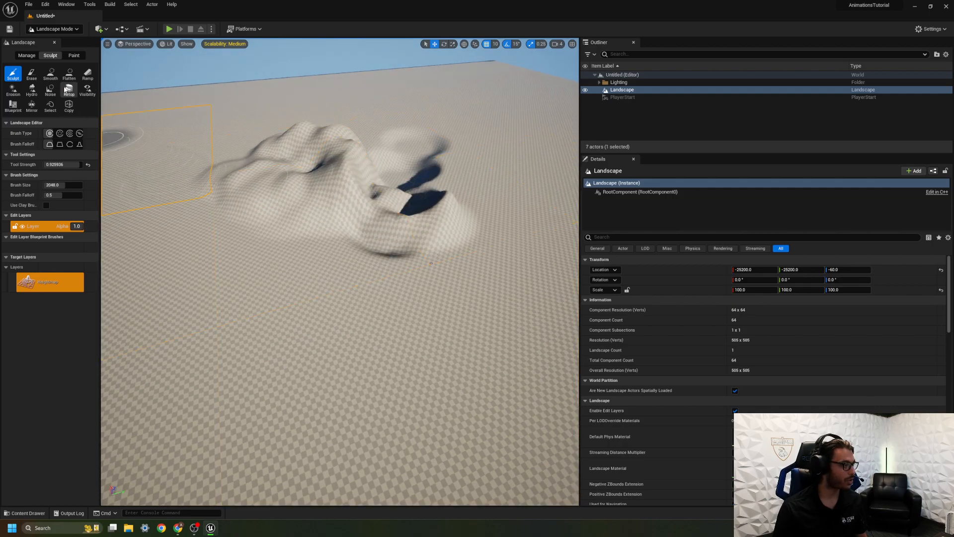
{"action": "mouse_move", "coordinate": [363, 120]}
{"action": "left_mouse_down"}
{"action": "mouse_move", "coordinate": [366, 128]}
{"action": "mouse_move", "coordinate": [336, 142]}
{"action": "mouse_move", "coordinate": [256, 129]}
{"action": "mouse_move", "coordinate": [194, 144]}
{"action": "mouse_move", "coordinate": [233, 111]}
{"action": "mouse_move", "coordinate": [323, 97]}
{"action": "mouse_move", "coordinate": [392, 112]}
{"action": "mouse_move", "coordinate": [328, 100]}
{"action": "mouse_move", "coordinate": [224, 110]}
{"action": "mouse_move", "coordinate": [202, 149]}
{"action": "mouse_move", "coordinate": [48, 164]}
{"action": "left_mouse_up"}
{"action": "right_click_drag", "start_coordinate": [131, 164], "coordinate": [130, 150]}
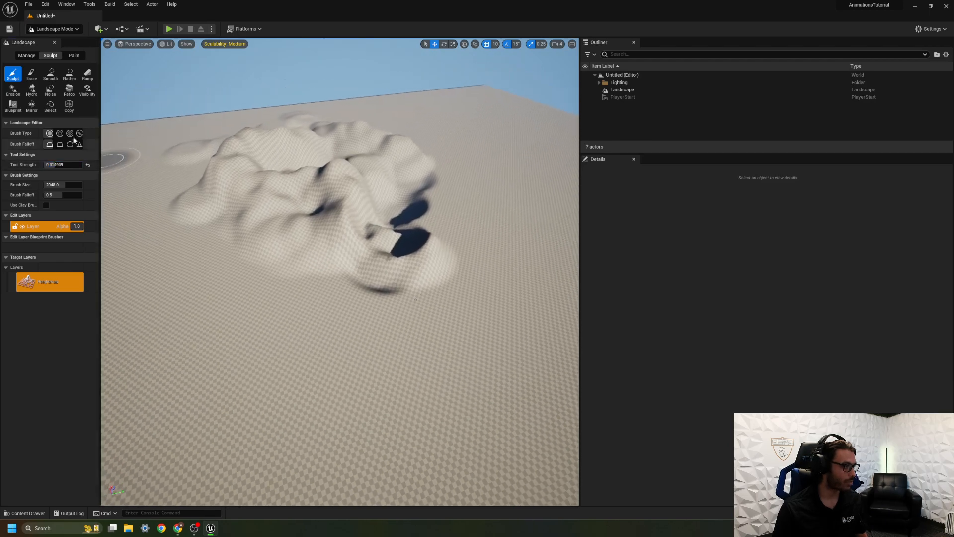
Smooth the sculpted hills and flatten the slopes across the middle of the cluster.
{"action": "left_click", "coordinate": [52, 76]}
{"action": "mouse_move", "coordinate": [299, 193]}
{"action": "left_mouse_down"}
{"action": "mouse_move", "coordinate": [239, 163]}
{"action": "mouse_move", "coordinate": [368, 227]}
{"action": "mouse_move", "coordinate": [299, 149]}
{"action": "mouse_move", "coordinate": [219, 137]}
{"action": "mouse_move", "coordinate": [299, 132]}
{"action": "mouse_move", "coordinate": [365, 169]}
{"action": "mouse_move", "coordinate": [373, 251]}
{"action": "left_mouse_up"}
{"action": "left_click", "coordinate": [69, 75]}
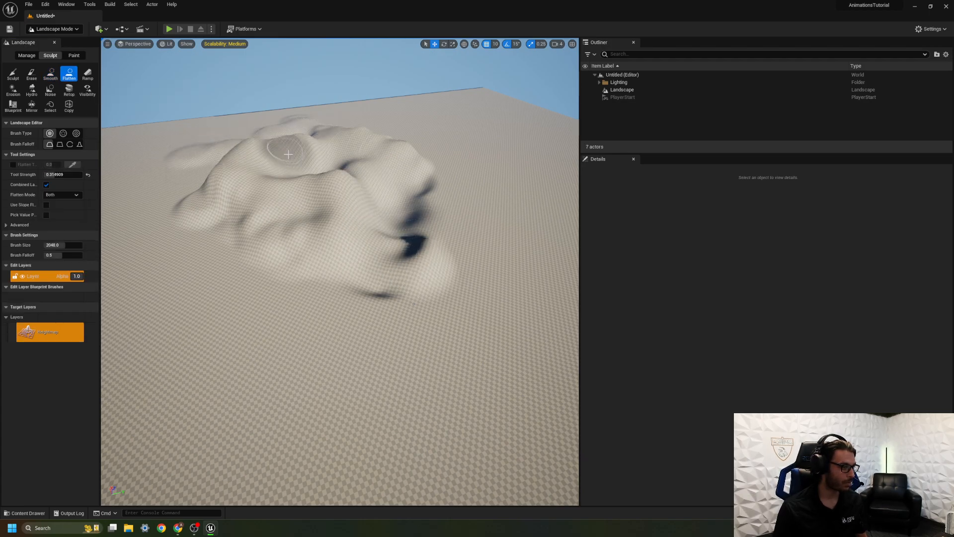
{"action": "mouse_move", "coordinate": [279, 193]}
{"action": "left_mouse_down"}
{"action": "mouse_move", "coordinate": [383, 224]}
{"action": "mouse_move", "coordinate": [416, 185]}
{"action": "mouse_move", "coordinate": [394, 272]}
{"action": "mouse_move", "coordinate": [398, 226]}
{"action": "left_mouse_up"}
Smooth the steep, dark hollow and the rough edges of the flattened hills.
{"action": "left_click", "coordinate": [51, 75]}
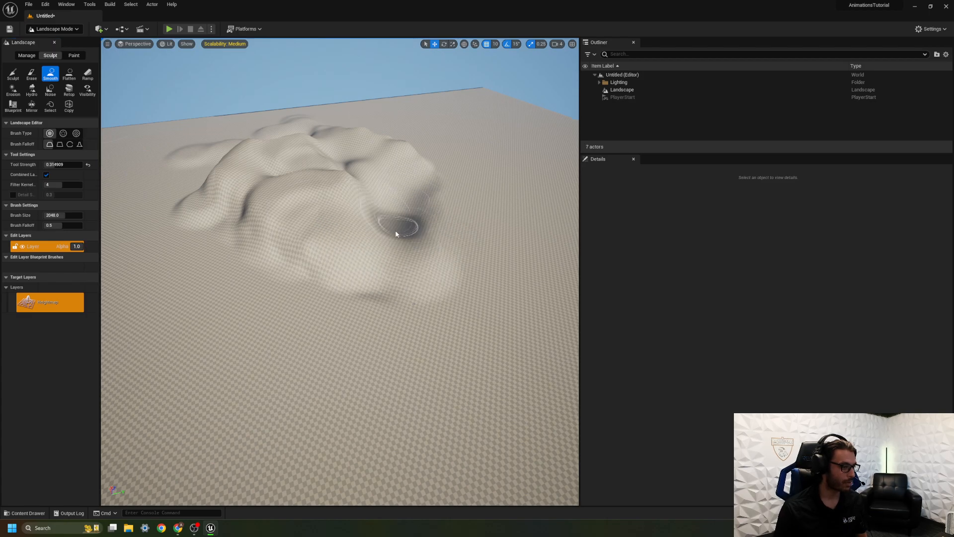
{"action": "right_click_drag", "start_coordinate": [398, 226], "coordinate": [372, 234]}
{"action": "key", "text": "w"}
{"action": "mouse_move", "coordinate": [300, 221]}
{"action": "right_mouse_down"}
{"action": "mouse_move", "coordinate": [304, 182]}
{"action": "mouse_move", "coordinate": [313, 184]}
{"action": "right_mouse_up"}
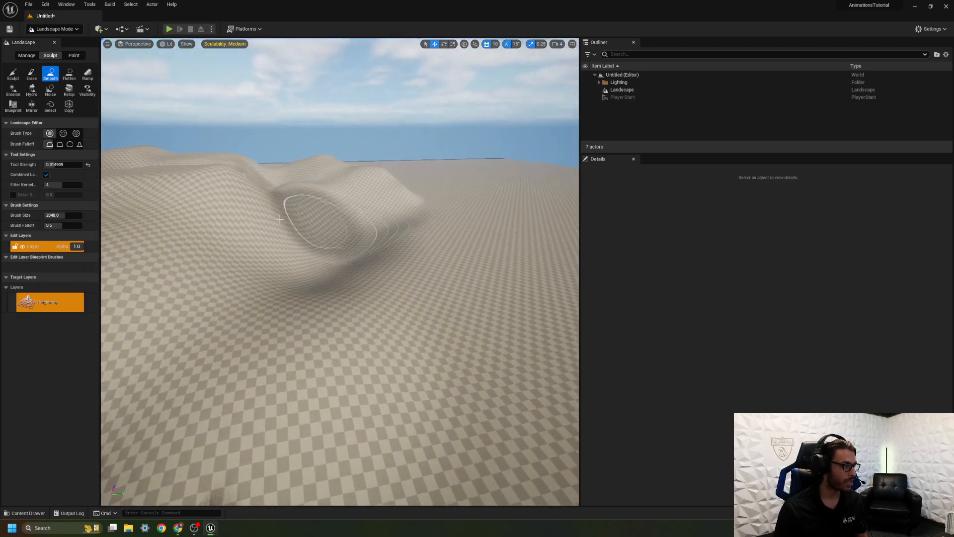
{"action": "right_click_drag", "start_coordinate": [209, 198], "coordinate": [134, 203]}
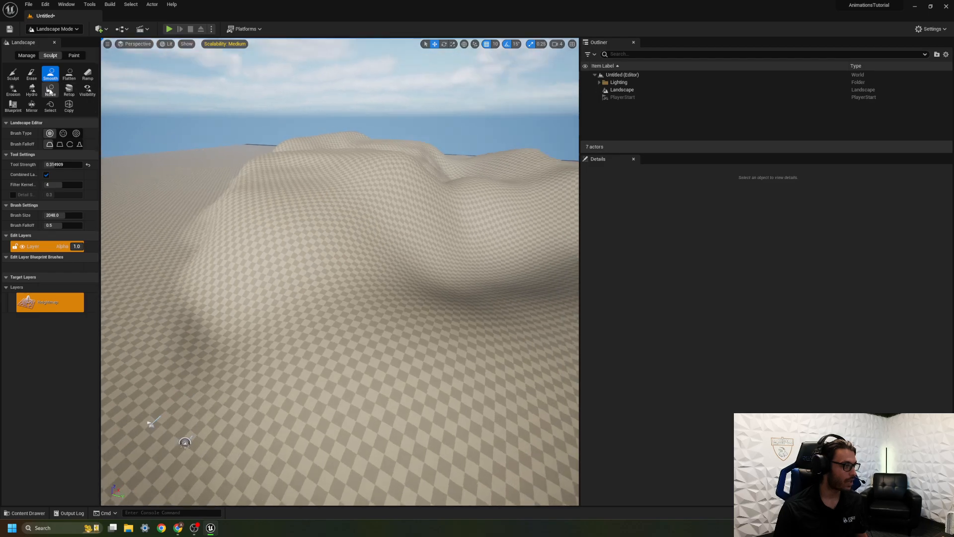
Apply the Hydro erosion brush along the ridges of the hills.
{"action": "left_click", "coordinate": [31, 90]}
{"action": "mouse_move", "coordinate": [350, 161]}
{"action": "left_mouse_down"}
{"action": "mouse_move", "coordinate": [355, 149]}
{"action": "mouse_move", "coordinate": [297, 143]}
{"action": "left_mouse_up"}
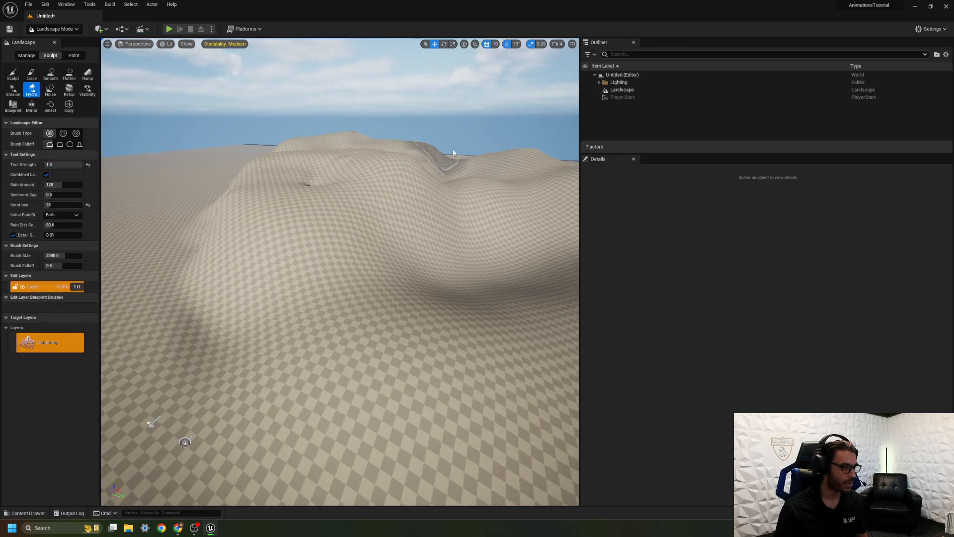
{"action": "mouse_move", "coordinate": [521, 170]}
{"action": "left_mouse_down"}
{"action": "mouse_move", "coordinate": [497, 189]}
{"action": "mouse_move", "coordinate": [510, 196]}
{"action": "mouse_move", "coordinate": [283, 206]}
{"action": "left_mouse_up"}
Apply the Erosion brush over the hills and the surrounding flat ground to roughen the terrain.
{"action": "left_click", "coordinate": [13, 90]}
{"action": "right_click_drag", "start_coordinate": [214, 299], "coordinate": [215, 354]}
{"action": "mouse_move", "coordinate": [215, 354]}
{"action": "left_mouse_down"}
{"action": "mouse_move", "coordinate": [158, 318]}
{"action": "mouse_move", "coordinate": [119, 247]}
{"action": "mouse_move", "coordinate": [123, 216]}
{"action": "left_mouse_up"}
{"action": "mouse_move", "coordinate": [122, 216]}
{"action": "right_mouse_down"}
{"action": "mouse_move", "coordinate": [112, 169]}
{"action": "mouse_move", "coordinate": [149, 191]}
{"action": "right_mouse_up"}
{"action": "mouse_move", "coordinate": [162, 269]}
{"action": "left_mouse_down"}
{"action": "mouse_move", "coordinate": [154, 228]}
{"action": "mouse_move", "coordinate": [223, 154]}
{"action": "mouse_move", "coordinate": [295, 149]}
{"action": "mouse_move", "coordinate": [352, 153]}
{"action": "mouse_move", "coordinate": [454, 187]}
{"action": "mouse_move", "coordinate": [480, 255]}
{"action": "mouse_move", "coordinate": [512, 252]}
{"action": "mouse_move", "coordinate": [523, 209]}
{"action": "mouse_move", "coordinate": [449, 143]}
{"action": "left_mouse_up"}
{"action": "mouse_move", "coordinate": [477, 247]}
{"action": "right_mouse_down"}
{"action": "mouse_move", "coordinate": [492, 283]}
{"action": "mouse_move", "coordinate": [443, 314]}
{"action": "right_mouse_up"}
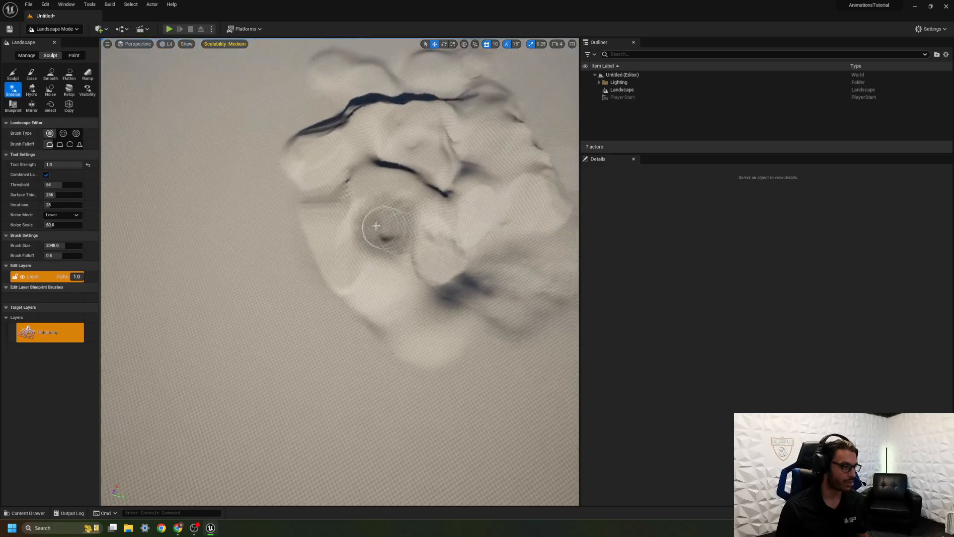
{"action": "mouse_move", "coordinate": [269, 229]}
{"action": "left_mouse_down"}
{"action": "mouse_move", "coordinate": [296, 236]}
{"action": "mouse_move", "coordinate": [245, 170]}
{"action": "mouse_move", "coordinate": [273, 121]}
{"action": "mouse_move", "coordinate": [320, 111]}
{"action": "mouse_move", "coordinate": [220, 134]}
{"action": "mouse_move", "coordinate": [211, 273]}
{"action": "mouse_move", "coordinate": [312, 321]}
{"action": "mouse_move", "coordinate": [381, 368]}
{"action": "mouse_move", "coordinate": [453, 343]}
{"action": "mouse_move", "coordinate": [556, 278]}
{"action": "mouse_move", "coordinate": [569, 199]}
{"action": "mouse_move", "coordinate": [502, 74]}
{"action": "mouse_move", "coordinate": [360, 47]}
{"action": "mouse_move", "coordinate": [345, 57]}
{"action": "left_mouse_up"}
{"action": "mouse_move", "coordinate": [346, 57]}
{"action": "right_mouse_down"}
{"action": "mouse_move", "coordinate": [348, 129]}
{"action": "mouse_move", "coordinate": [417, 199]}
{"action": "mouse_move", "coordinate": [477, 179]}
{"action": "mouse_move", "coordinate": [387, 110]}
{"action": "mouse_move", "coordinate": [443, 68]}
{"action": "right_mouse_up"}
{"action": "key", "text": "w"}
{"action": "key", "text": "w"}
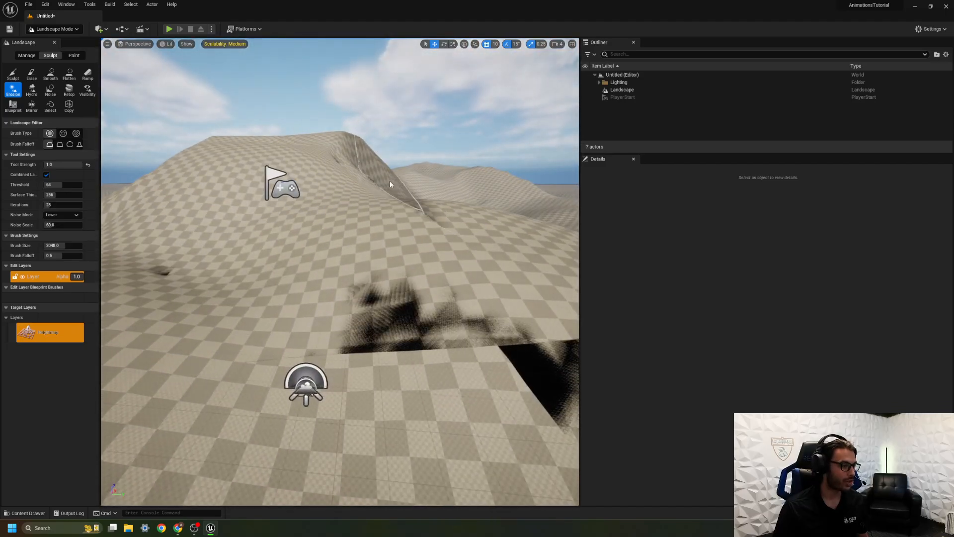
Return to Selection Mode and move the PlayerStart down to ground level, at about X -620, Z -190.
{"action": "left_click", "coordinate": [46, 30]}
{"action": "left_click", "coordinate": [55, 38]}
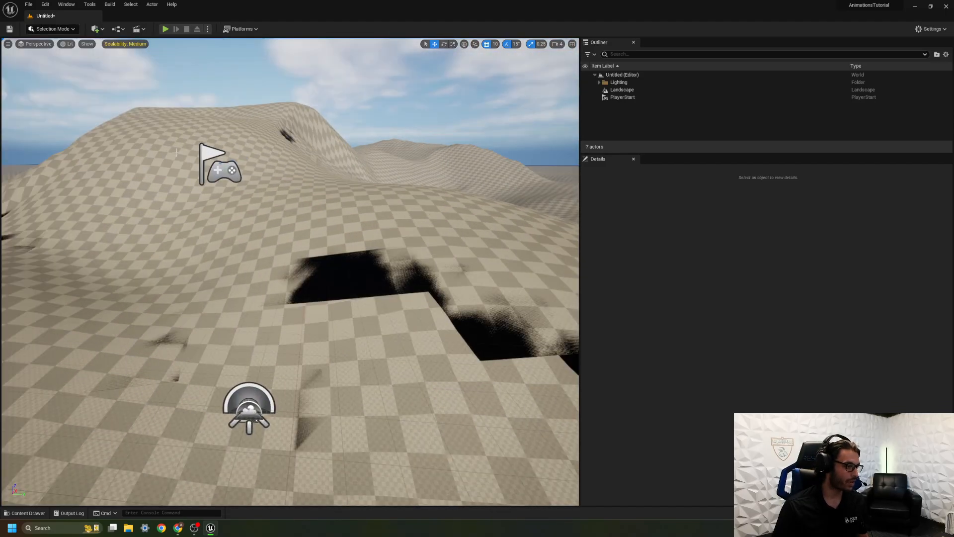
{"action": "left_click", "coordinate": [215, 164]}
{"action": "left_click_drag", "start_coordinate": [215, 164], "coordinate": [226, 453]}
{"action": "right_click_drag", "start_coordinate": [282, 397], "coordinate": [282, 398]}
{"action": "key", "text": "s"}
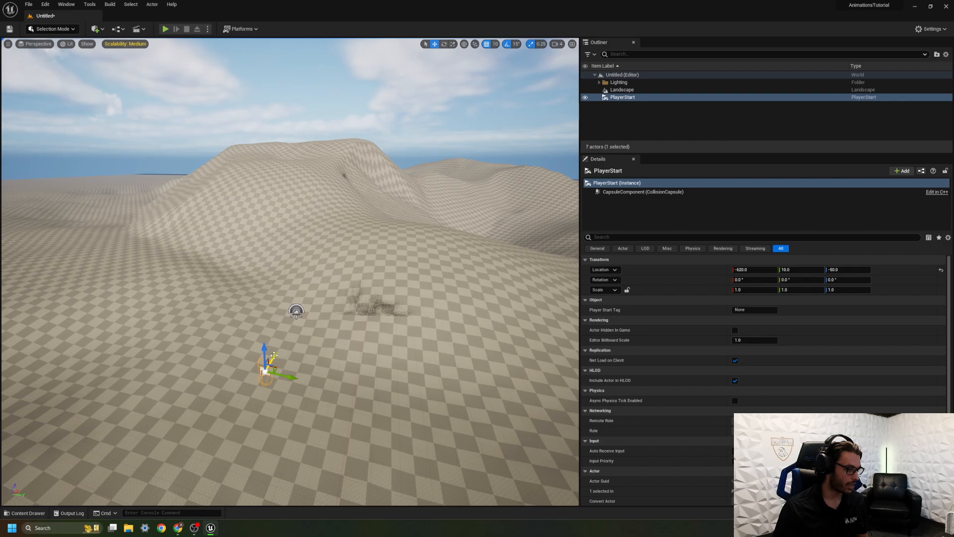
Open Quixel Bridge and search its assets for Dirt.
{"action": "left_click", "coordinate": [102, 30]}
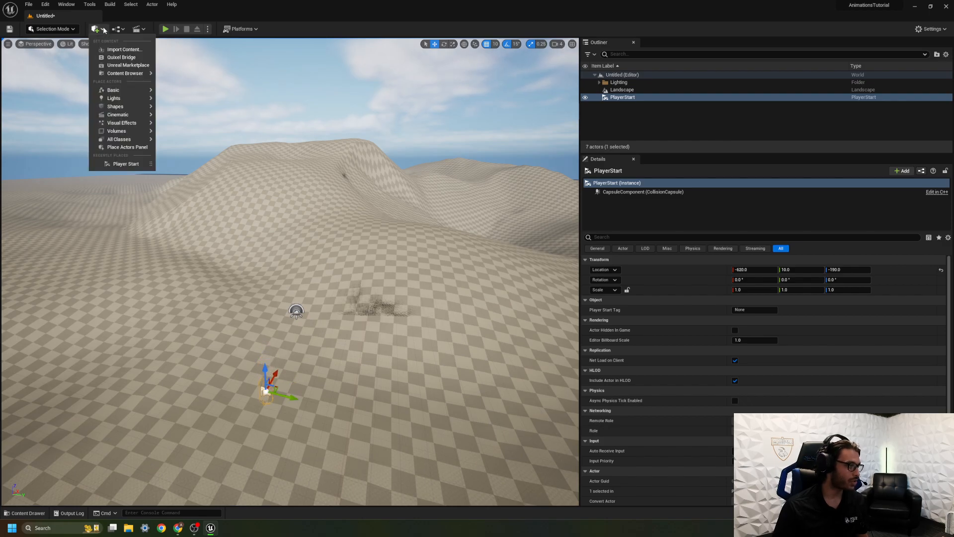
{"action": "left_click", "coordinate": [132, 58]}
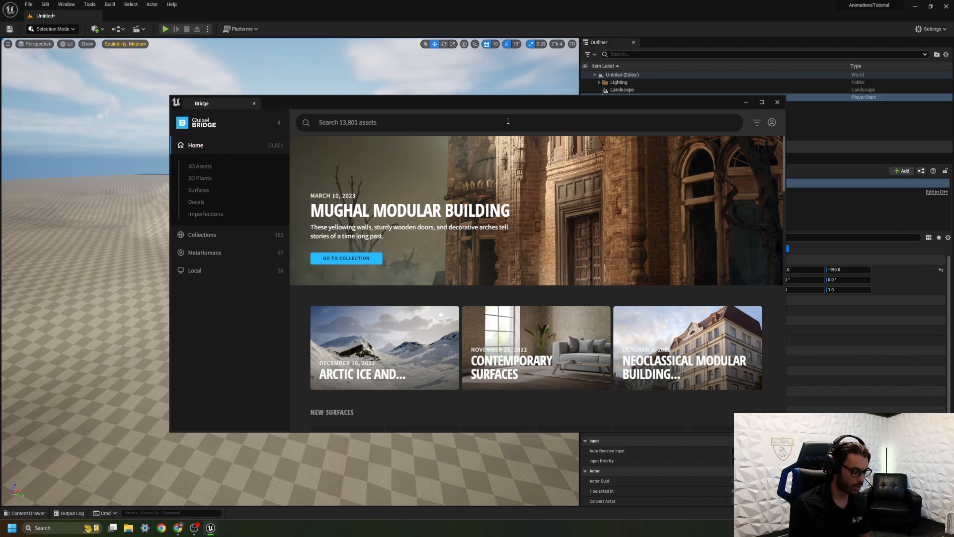
{"action": "type", "text": "rt"}
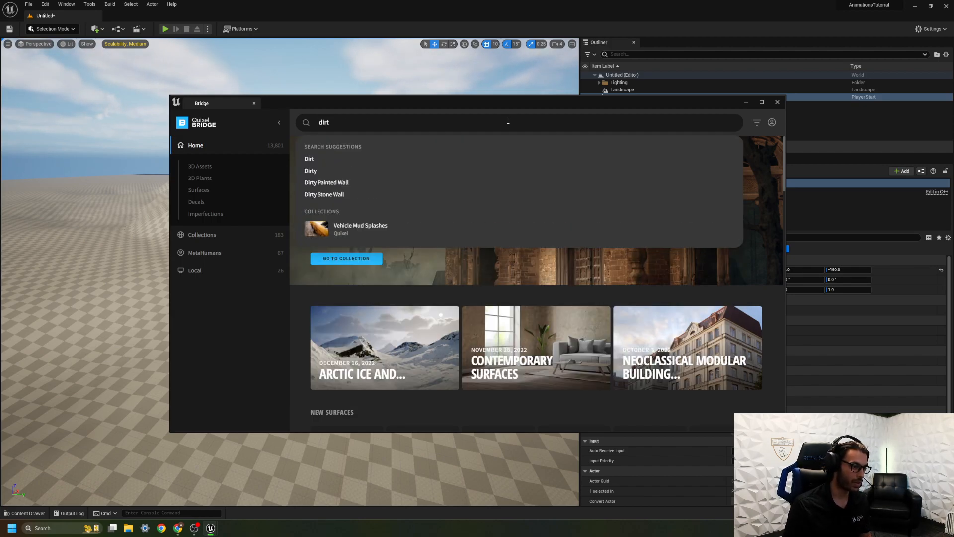
{"action": "left_click", "coordinate": [382, 162]}
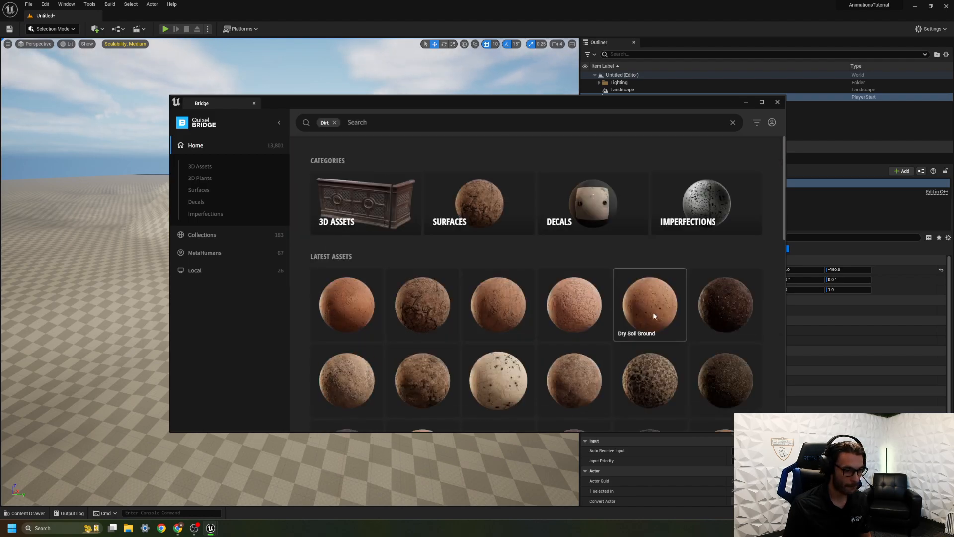
Download the Canyon Dry Mud surface at Medium Quality and add it to the project.
{"action": "left_click", "coordinate": [343, 378]}
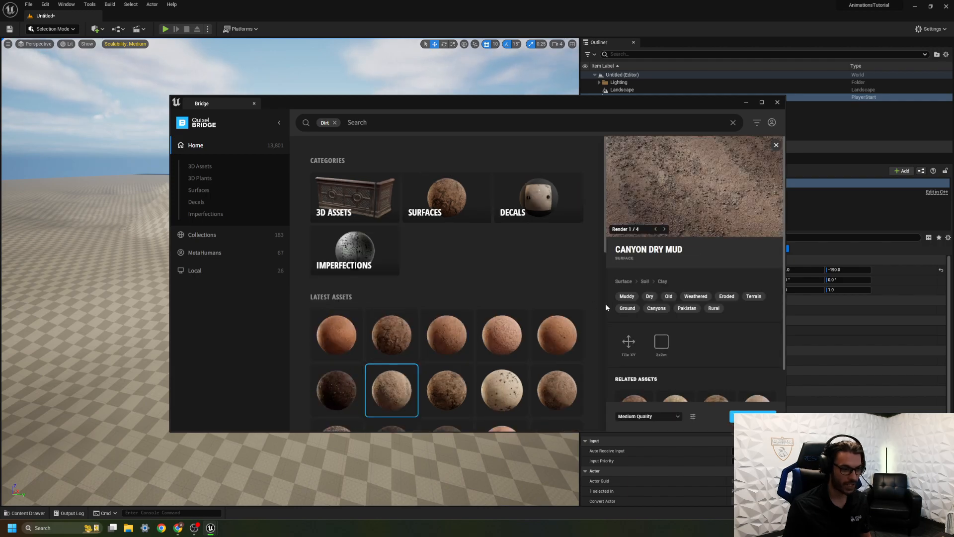
{"action": "scroll", "coordinate": [667, 386], "scroll_direction": "down", "scroll_amount": 1}
{"action": "left_click", "coordinate": [666, 421]}
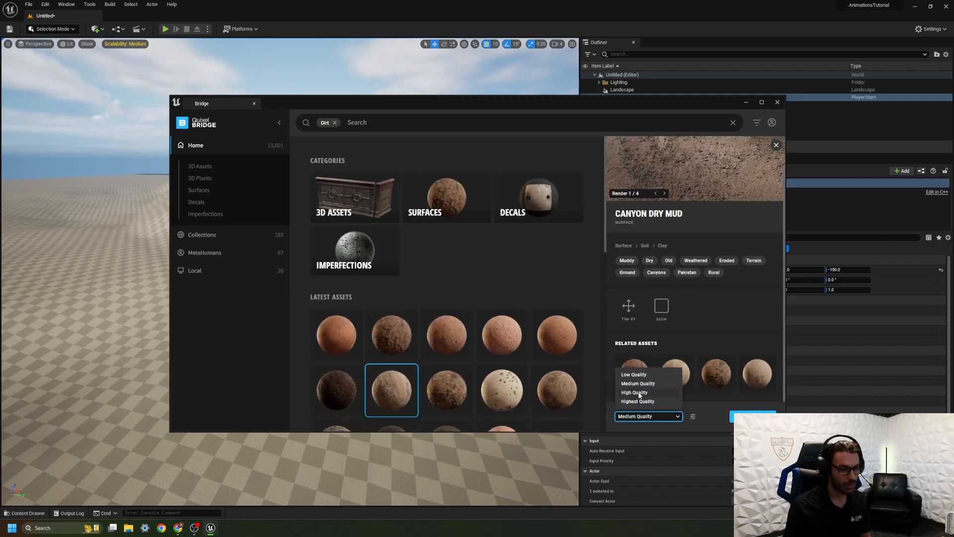
{"action": "left_click", "coordinate": [640, 383]}
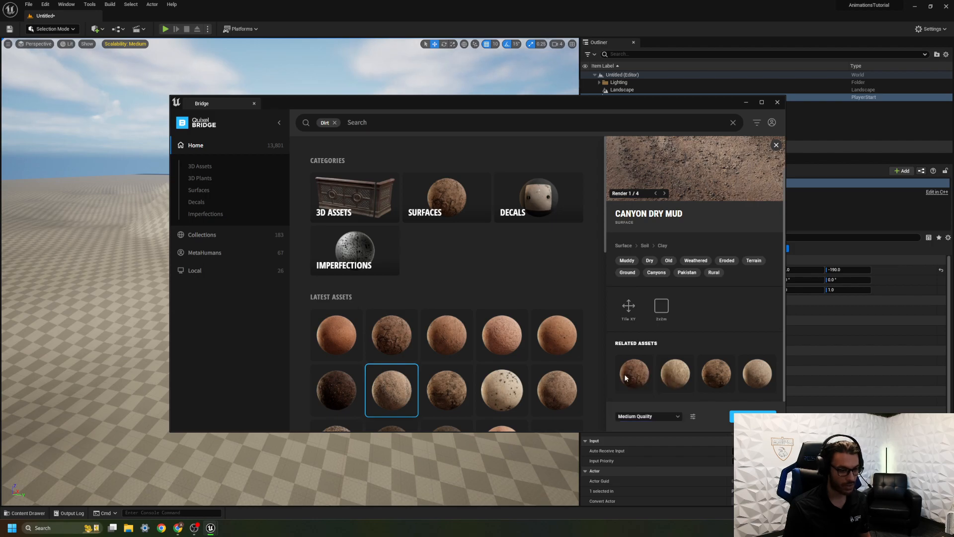
{"action": "left_click", "coordinate": [753, 417]}
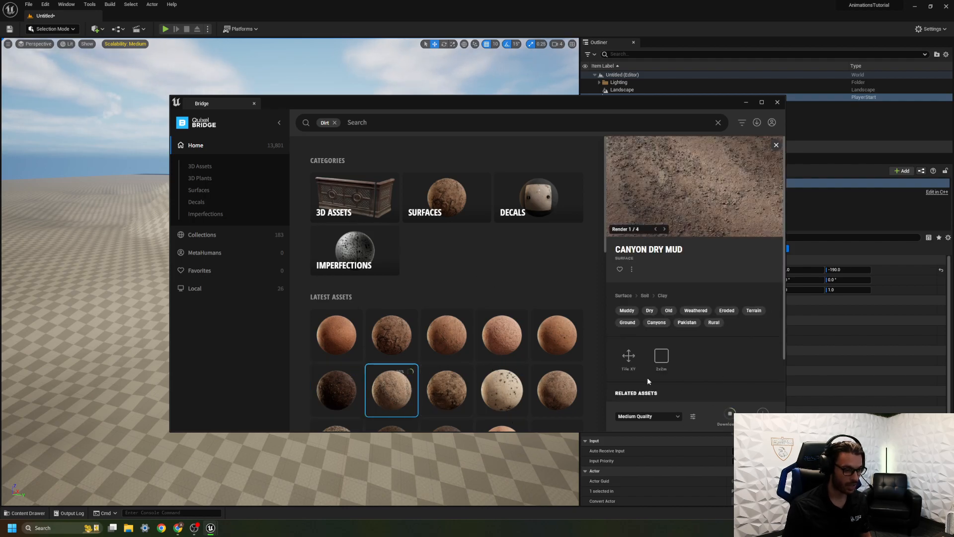
{"action": "scroll", "coordinate": [431, 345], "scroll_direction": "down", "scroll_amount": 3}
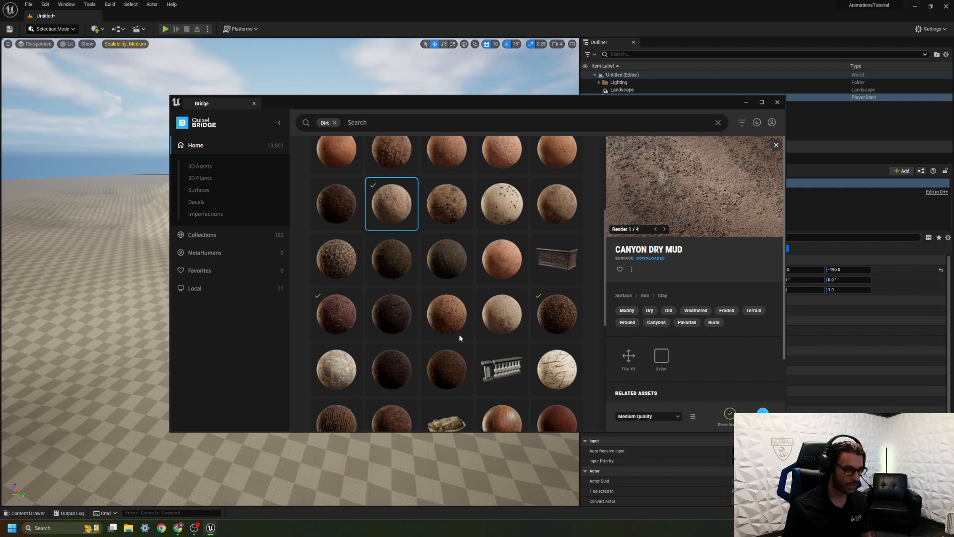
{"action": "left_click", "coordinate": [655, 155]}
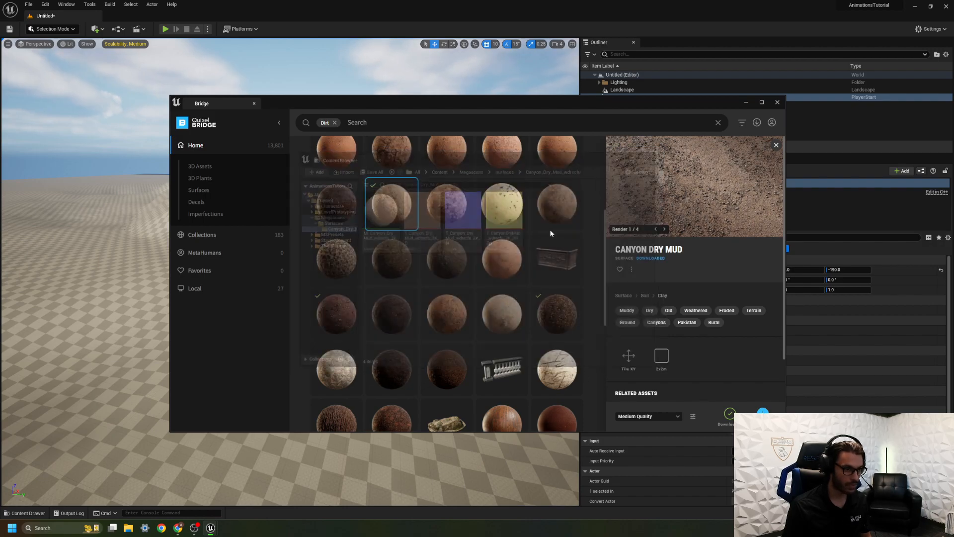
Add the downloaded Arid Gravel Ground surface to the project.
{"action": "scroll", "coordinate": [570, 215], "scroll_direction": "up", "scroll_amount": 1}
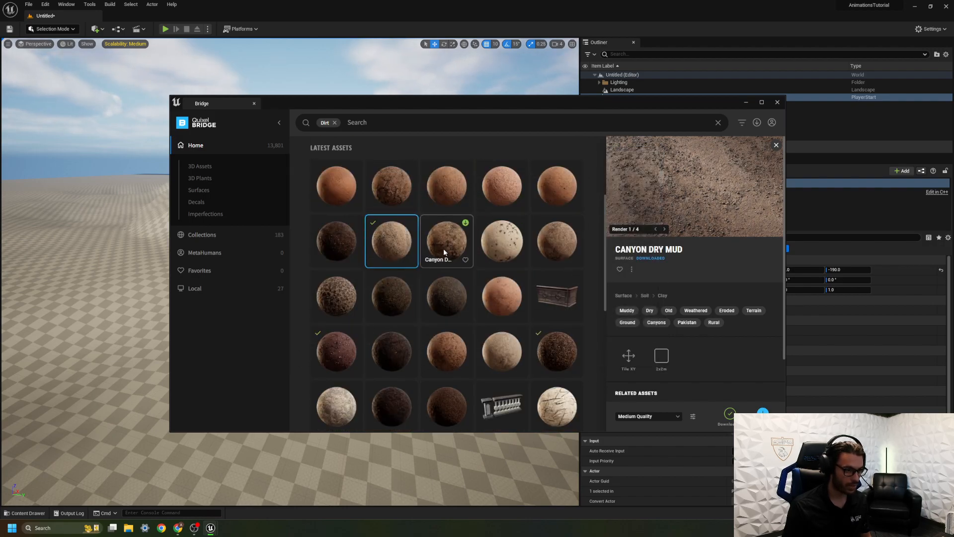
{"action": "left_click", "coordinate": [324, 350]}
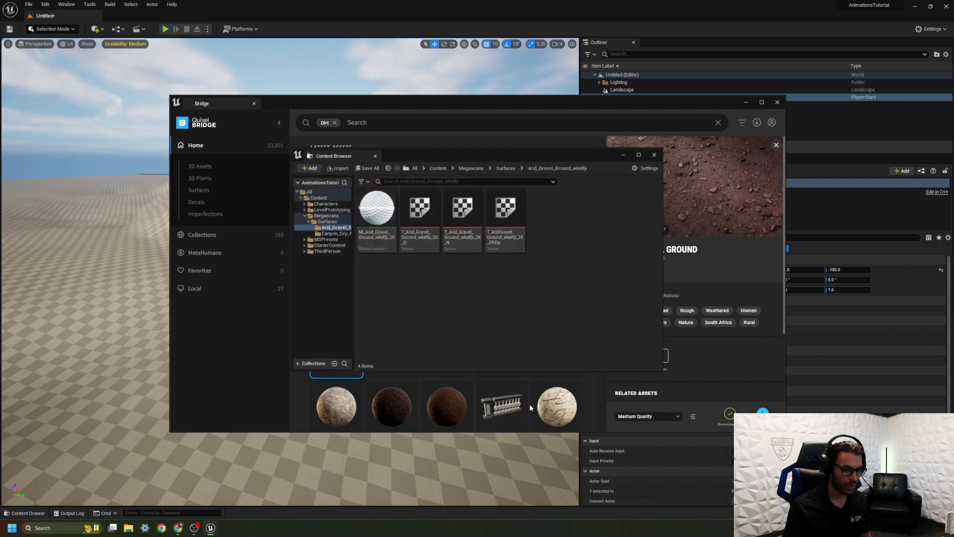
{"action": "scroll", "coordinate": [507, 221], "scroll_direction": "down", "scroll_amount": 3}
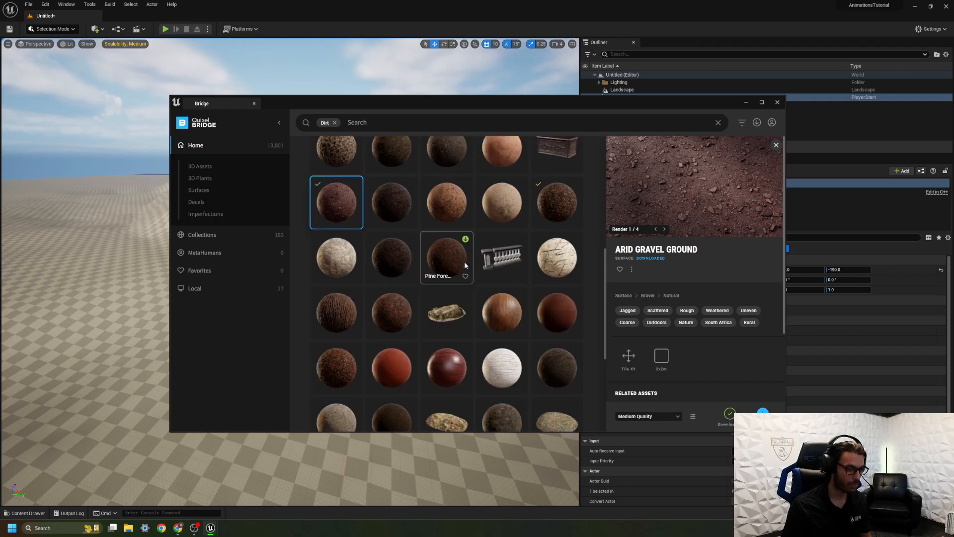
Replace the Dirt search with "moutain", then download the Rocky Ground surface and add it to the project.
{"action": "left_click", "coordinate": [335, 123]}
{"action": "type", "text": "moutai"}
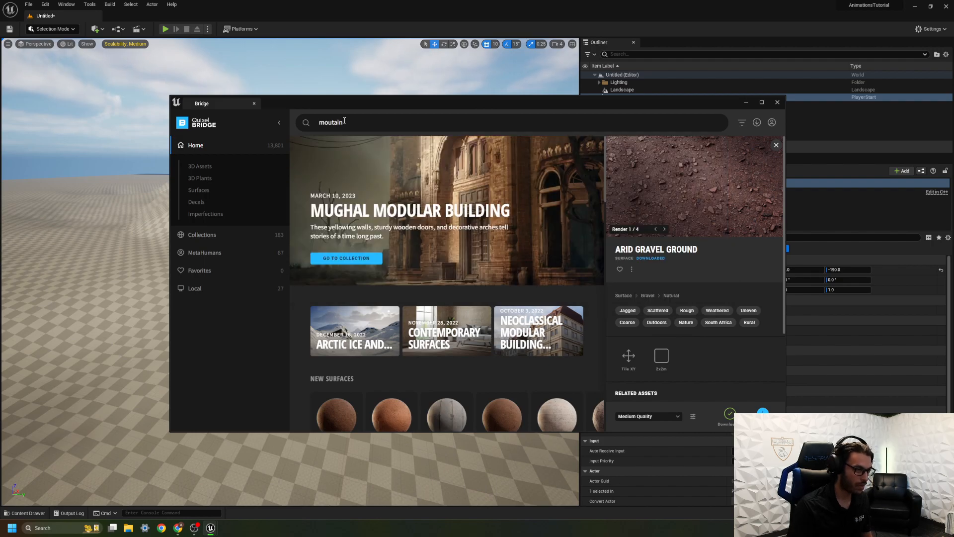
{"action": "type", "text": "n"}
{"action": "key", "text": "Return"}
{"action": "scroll", "coordinate": [419, 288], "scroll_direction": "down", "scroll_amount": 1}
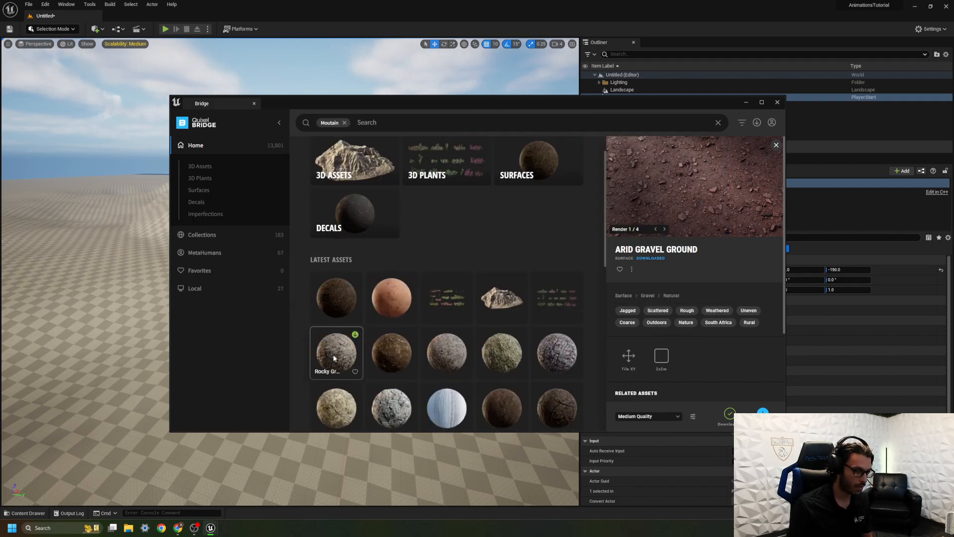
{"action": "left_click", "coordinate": [335, 355]}
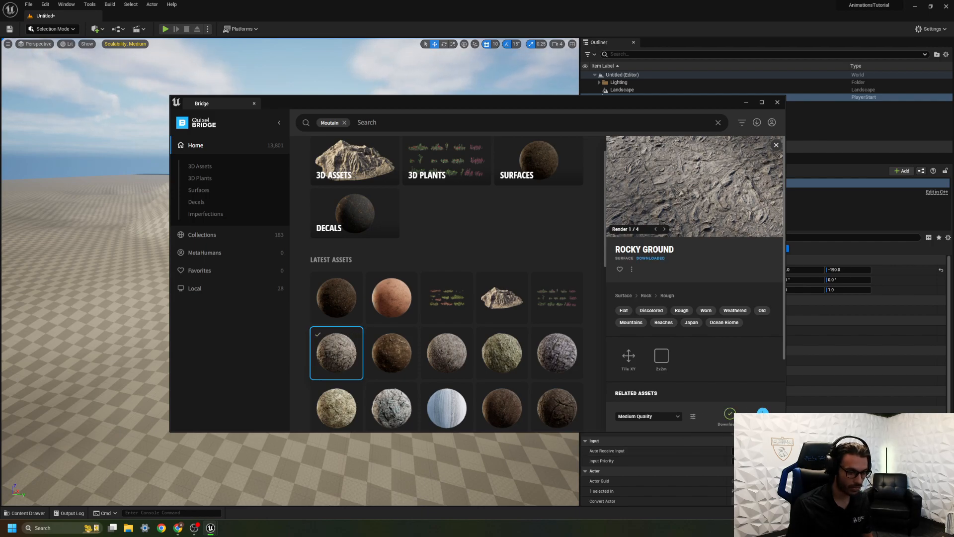
Close the Bridge and Content Browser windows and open the Content Drawer over the landscape view.
{"action": "left_click", "coordinate": [777, 103]}
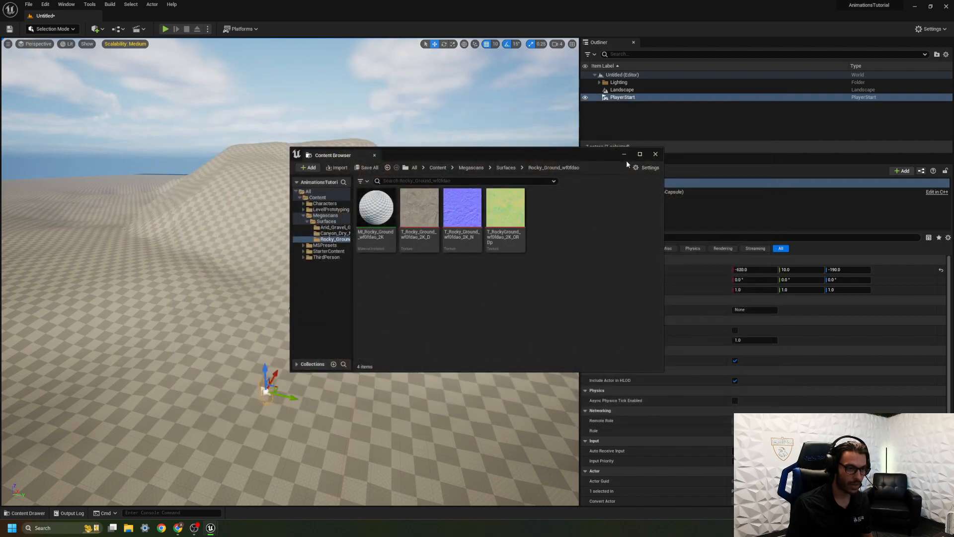
{"action": "left_click", "coordinate": [655, 153]}
{"action": "right_click_drag", "start_coordinate": [398, 248], "coordinate": [383, 303]}
{"action": "right_click_drag", "start_coordinate": [442, 278], "coordinate": [437, 237]}
{"action": "key", "text": "ctrl+space"}
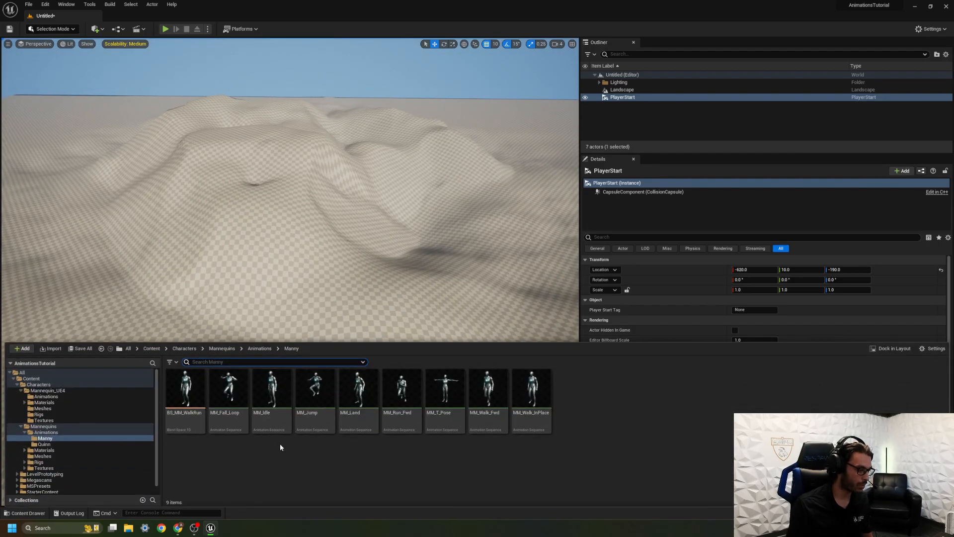
Create a new folder named Materials in the project's root Content folder.
{"action": "scroll", "coordinate": [100, 443], "scroll_direction": "down", "scroll_amount": 1}
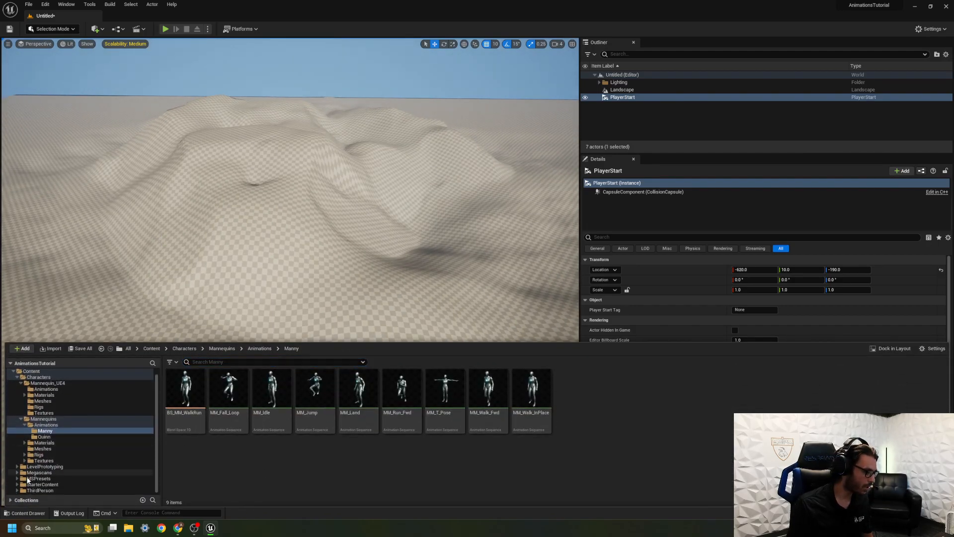
{"action": "left_click", "coordinate": [31, 371]}
{"action": "right_click", "coordinate": [478, 407]}
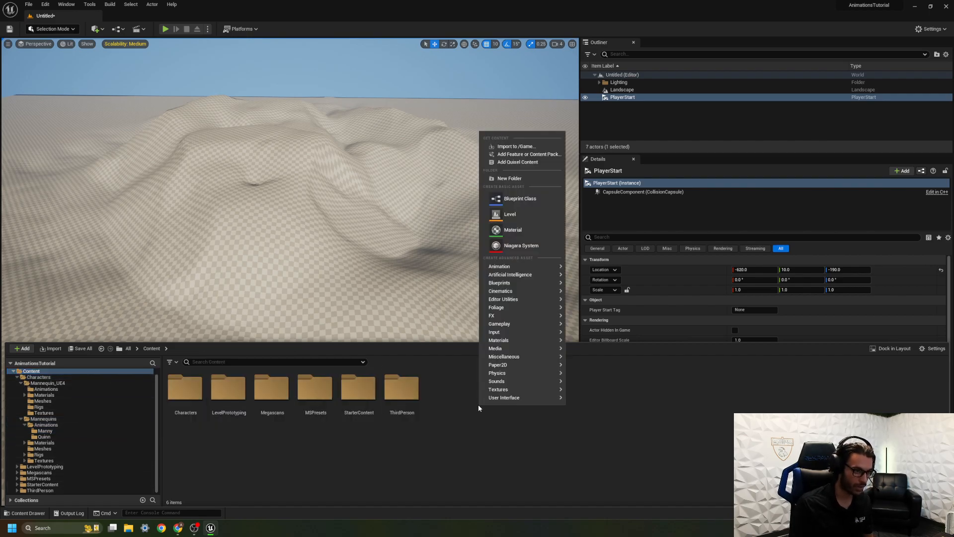
{"action": "left_click", "coordinate": [507, 178]}
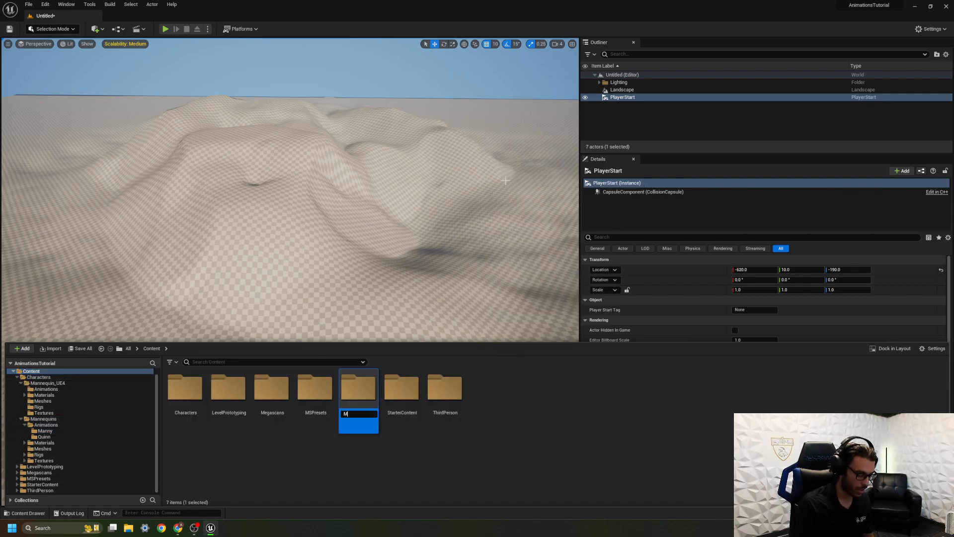
{"action": "type", "text": "Materials"}
{"action": "key", "text": "Return"}
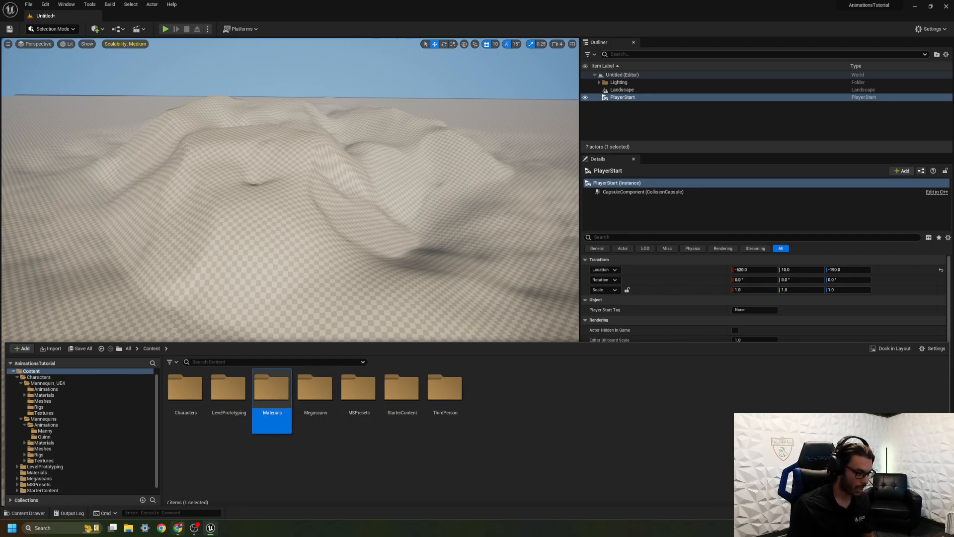
{"action": "mouse_move", "coordinate": [178, 528]}
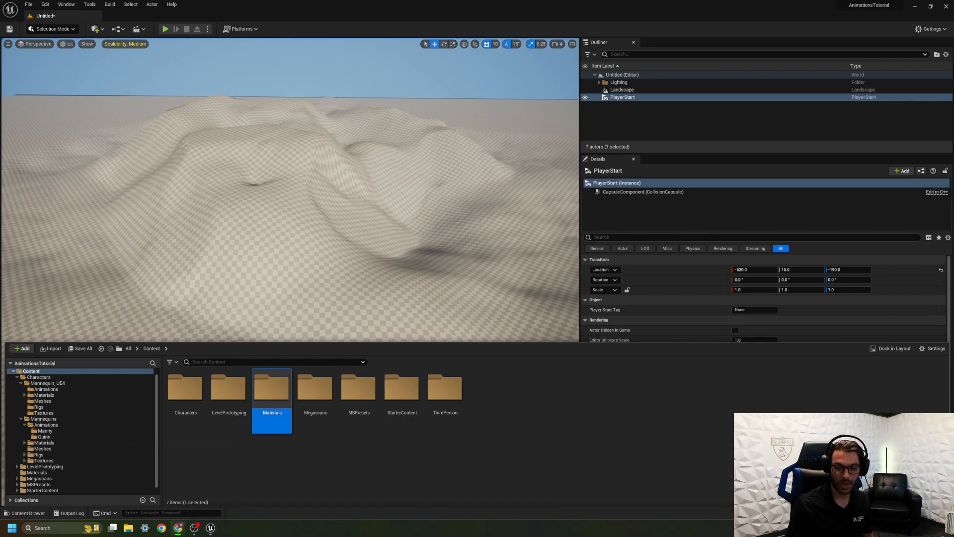
Create a material named M_Landscape inside the Materials folder and open it for editing.
{"action": "double_click", "coordinate": [269, 392]}
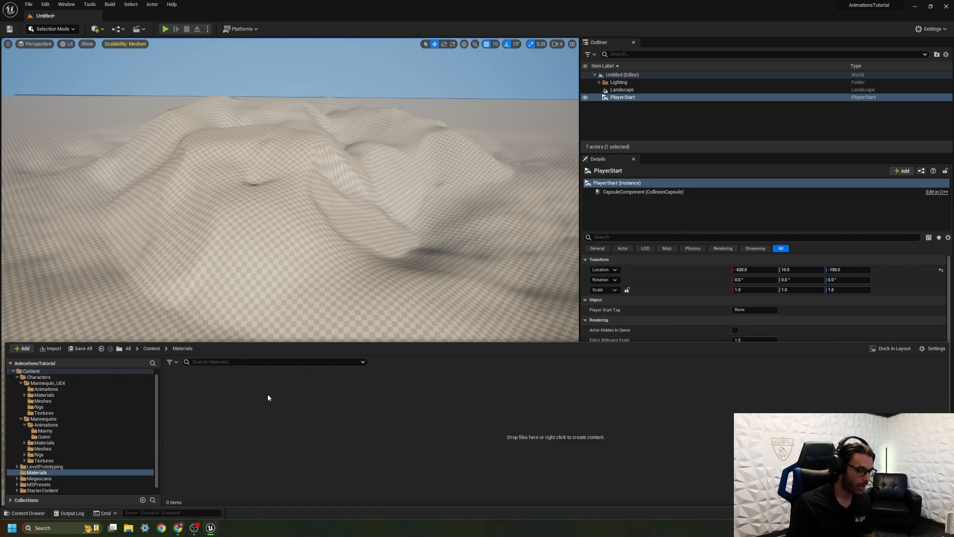
{"action": "right_click", "coordinate": [231, 392]}
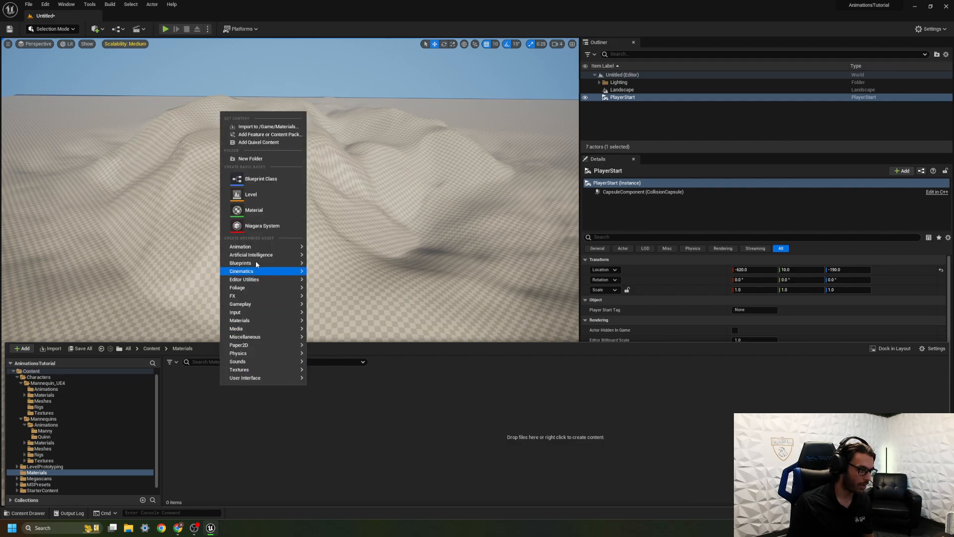
{"action": "left_click", "coordinate": [252, 210]}
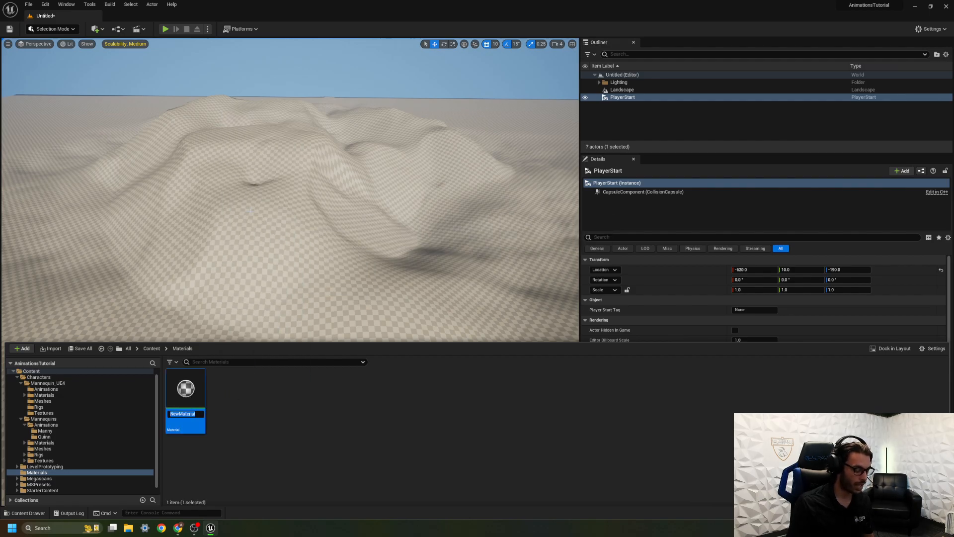
{"action": "type", "text": "M_Landscape"}
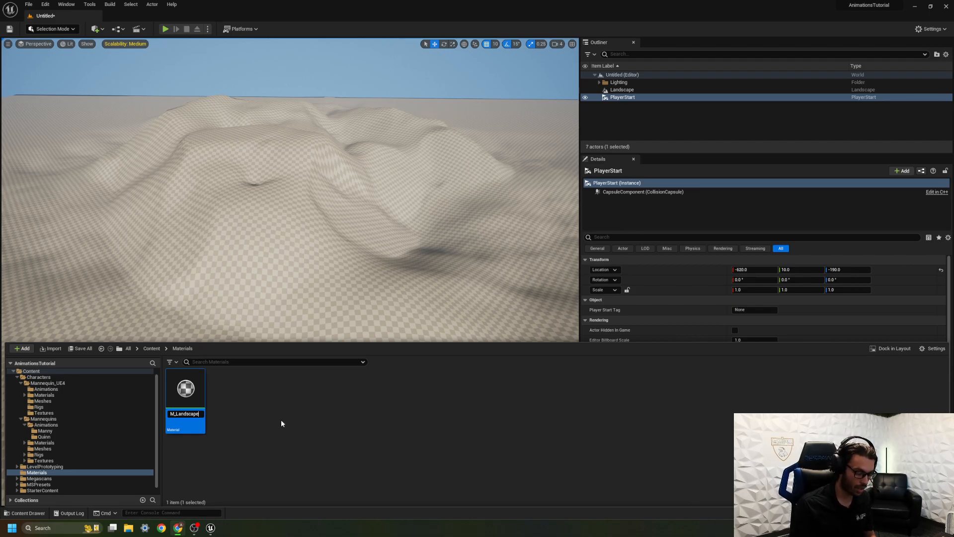
{"action": "key", "text": "Return"}
{"action": "key", "text": "Return"}
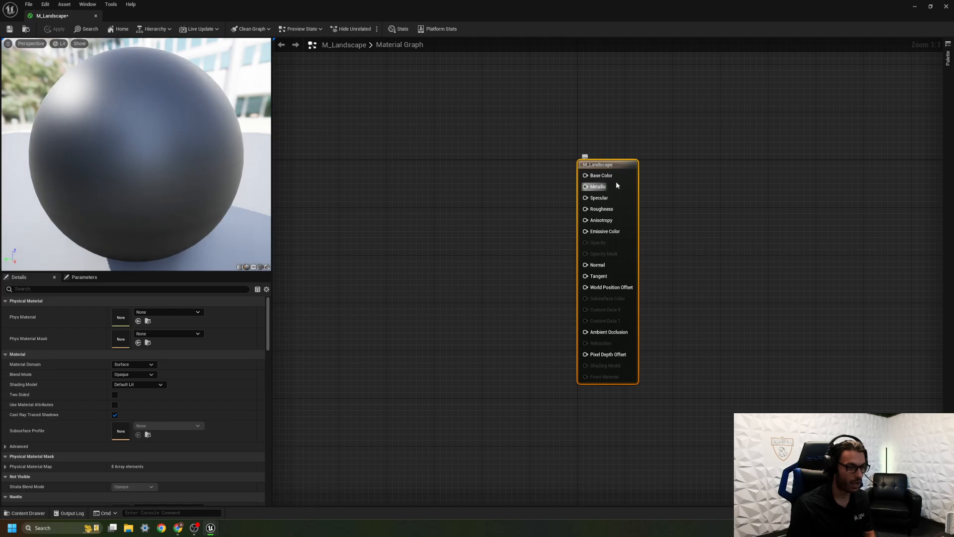
Enable Use Material Attributes for M_Landscape, keep the Opaque blend mode, and move the result node aside to free graph space.
{"action": "left_click_drag", "start_coordinate": [618, 165], "coordinate": [649, 147]}
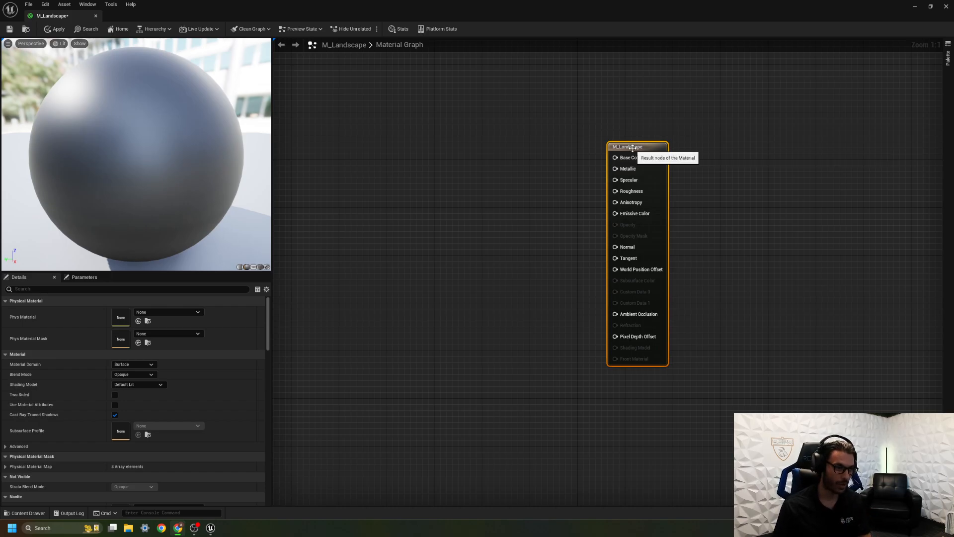
{"action": "scroll", "coordinate": [166, 382], "scroll_direction": "down", "scroll_amount": 2}
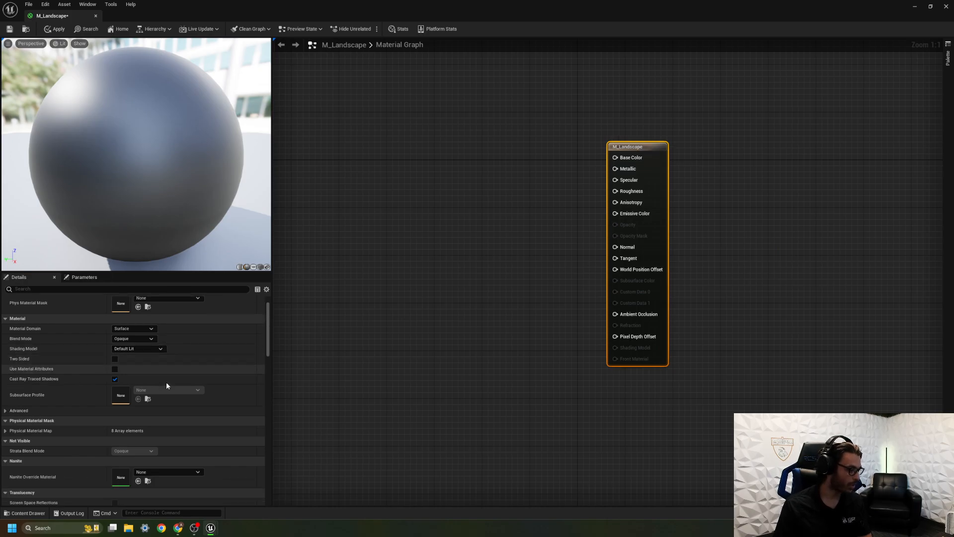
{"action": "left_click", "coordinate": [115, 357]}
{"action": "left_click_drag", "start_coordinate": [637, 155], "coordinate": [665, 148]}
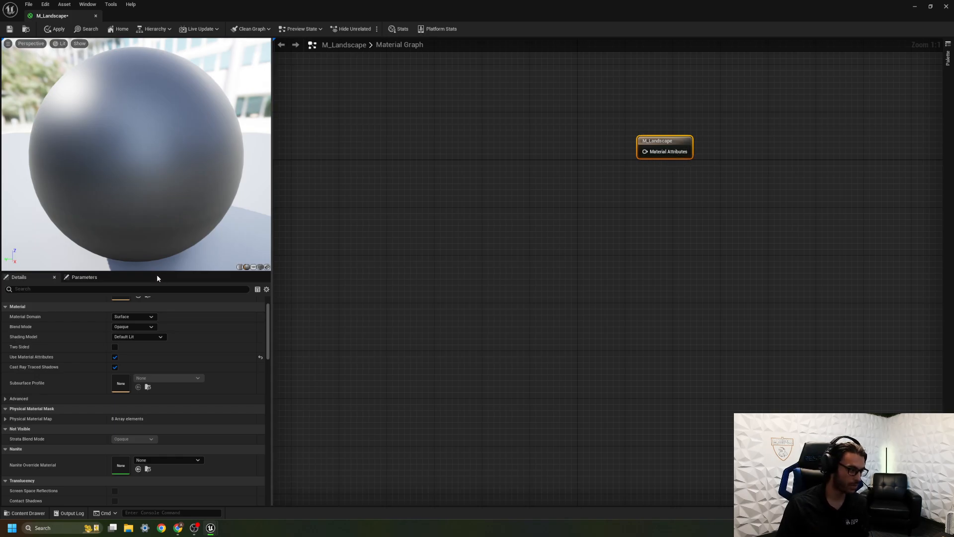
{"action": "left_click", "coordinate": [135, 326]}
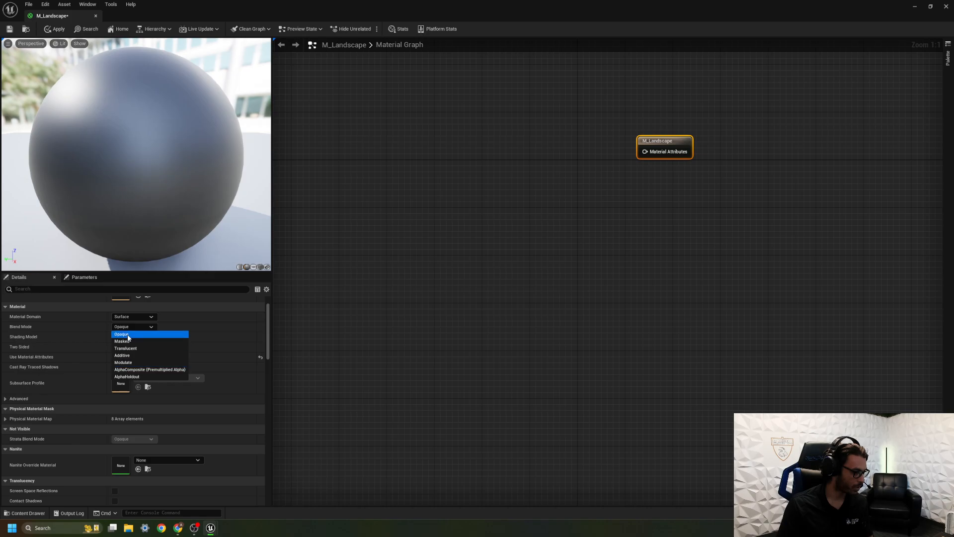
{"action": "left_click", "coordinate": [351, 300]}
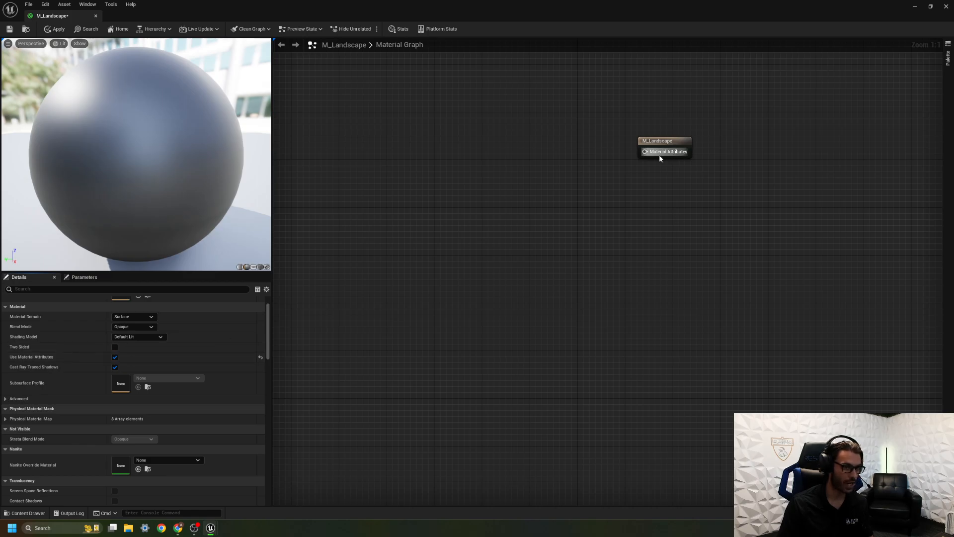
Add a LandscapeLayerBlend node beside the result node and connect its output to M_Landscape's Material Attributes input.
{"action": "right_click", "coordinate": [491, 149]}
{"action": "type", "text": "layer"}
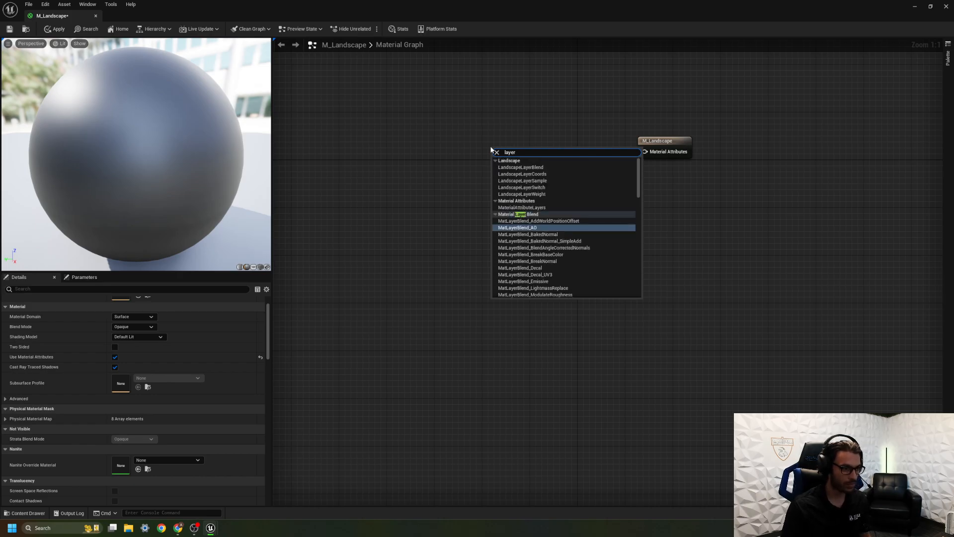
{"action": "left_click", "coordinate": [527, 168]}
{"action": "left_click_drag", "start_coordinate": [515, 150], "coordinate": [549, 131]}
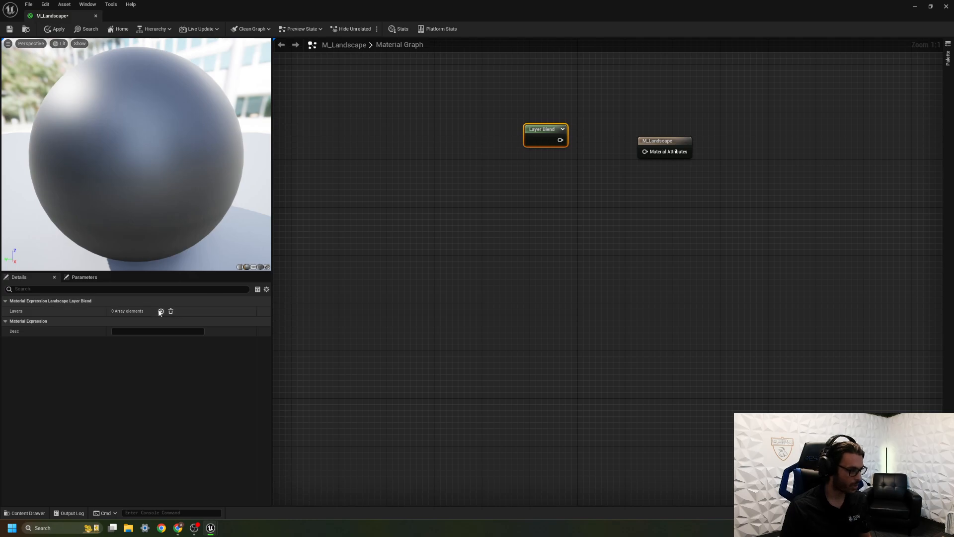
{"action": "left_click_drag", "start_coordinate": [559, 139], "coordinate": [645, 152]}
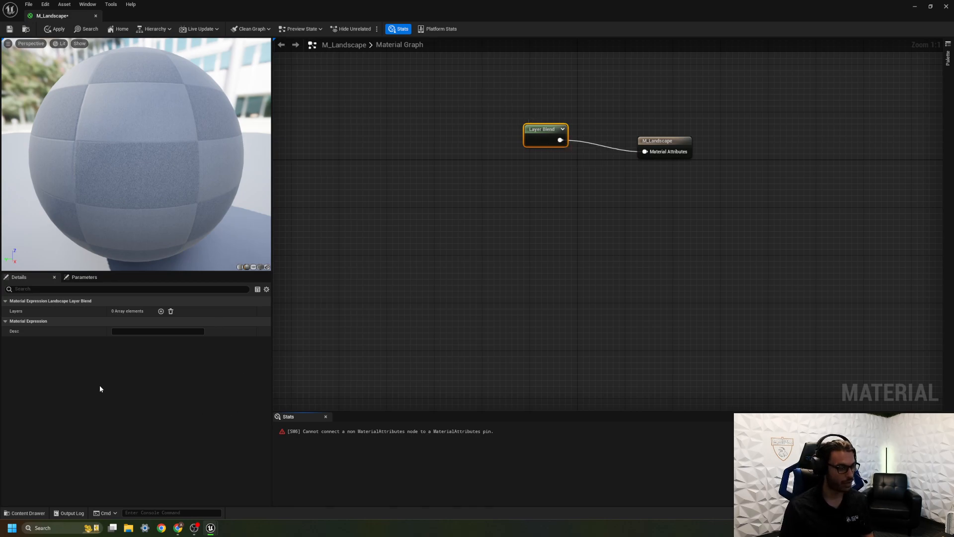
Add three layers to the Layer Blend node.
{"action": "left_click", "coordinate": [160, 312]}
{"action": "left_click", "coordinate": [161, 311]}
{"action": "left_click", "coordinate": [161, 311]}
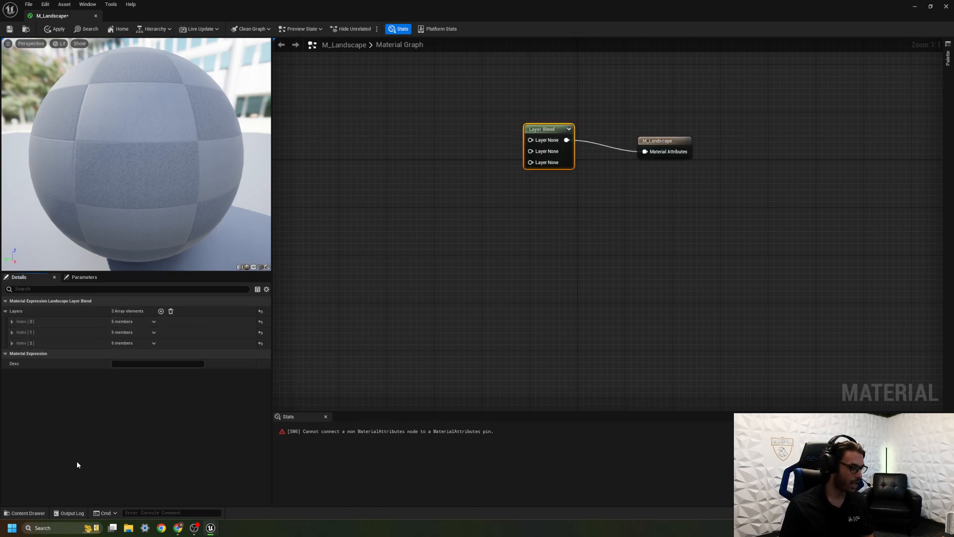
Browse to the Megascans Surfaces folder and read the names of the imported surface folders.
{"action": "left_click", "coordinate": [25, 513]}
{"action": "left_click", "coordinate": [217, 463]}
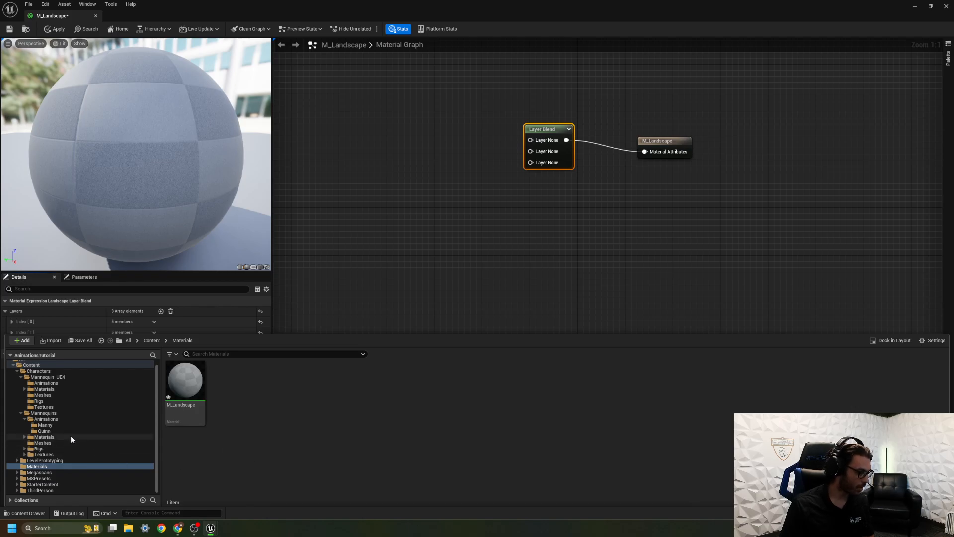
{"action": "scroll", "coordinate": [70, 433], "scroll_direction": "up", "scroll_amount": 1}
{"action": "left_click", "coordinate": [18, 376]}
{"action": "left_click", "coordinate": [30, 370]}
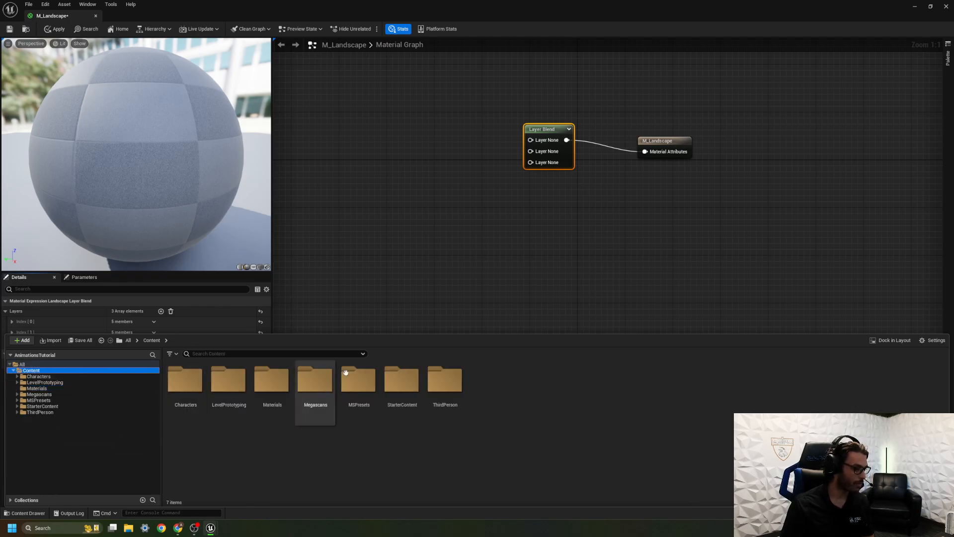
{"action": "double_click", "coordinate": [308, 402]}
{"action": "double_click", "coordinate": [201, 392]}
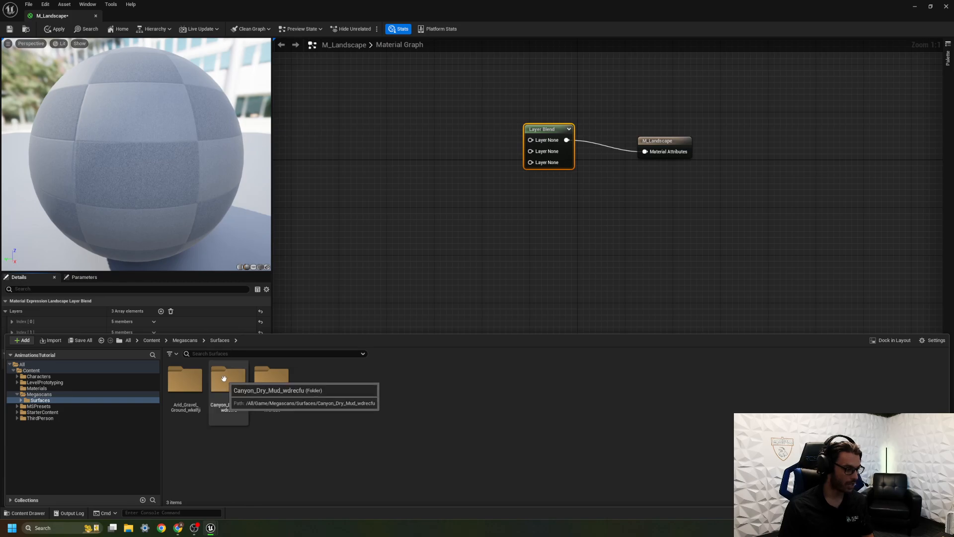
{"action": "left_click", "coordinate": [347, 315]}
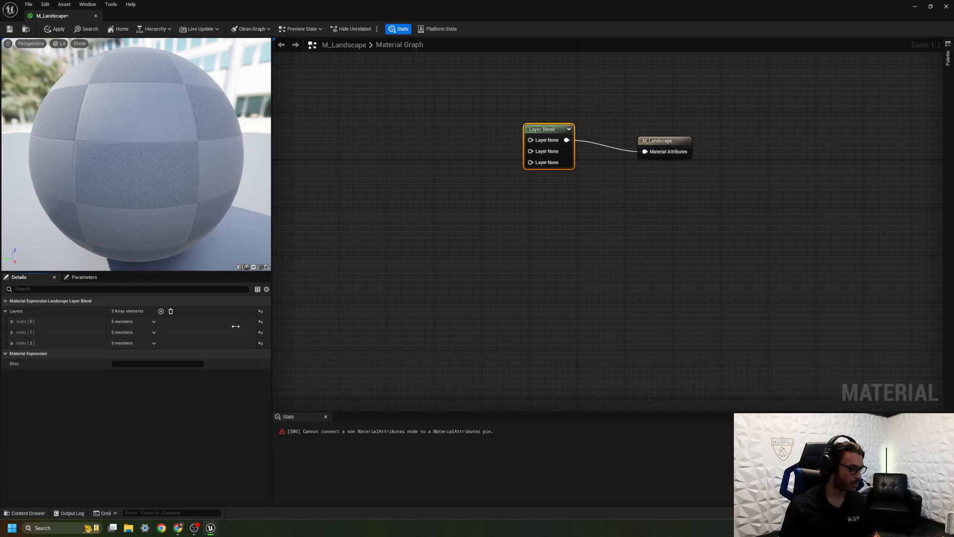
Name the first layer of the Layer Blend node Arid_Dry_round.
{"action": "left_click", "coordinate": [12, 321]}
{"action": "left_click", "coordinate": [125, 331]}
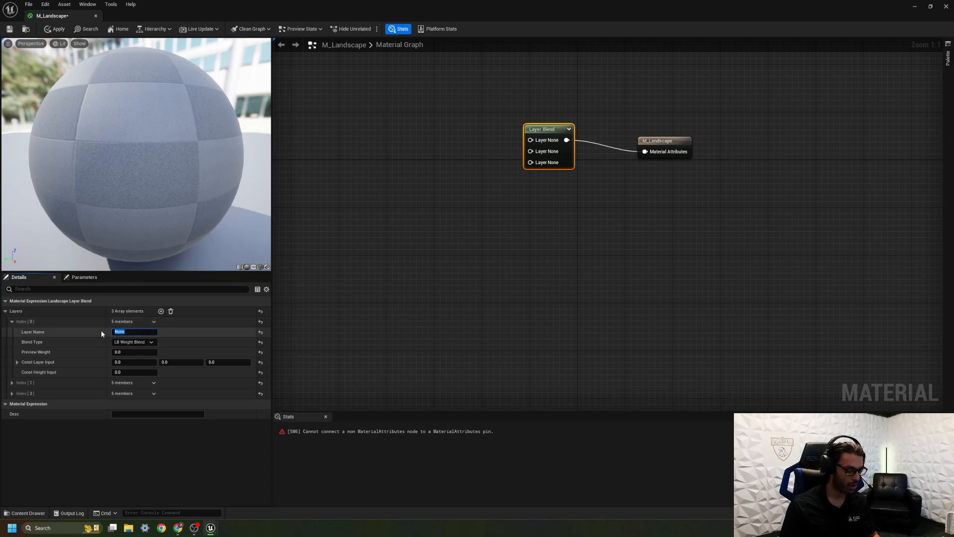
{"action": "type", "text": "Arid"}
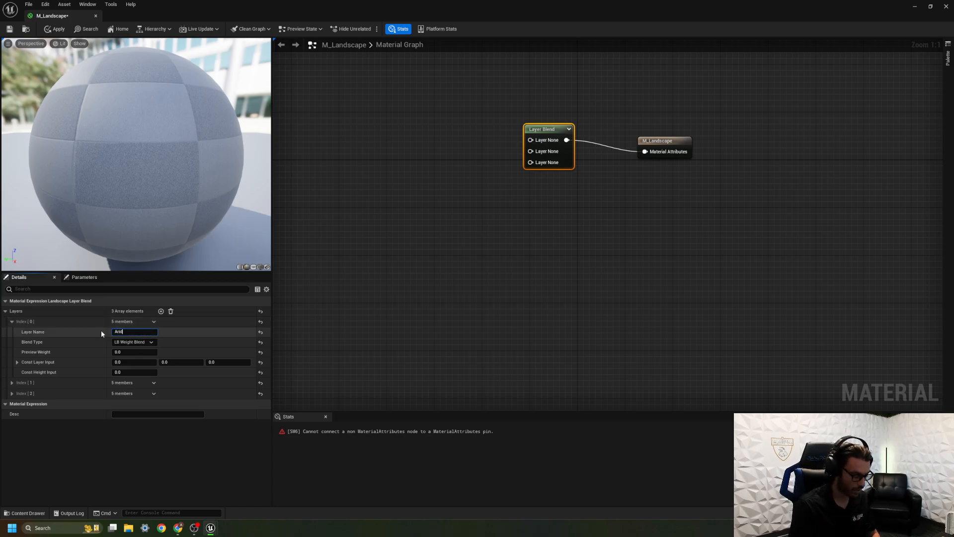
{"action": "type", "text": "_Di"}
{"action": "type", "text": "y_"}
{"action": "type", "text": "round"}
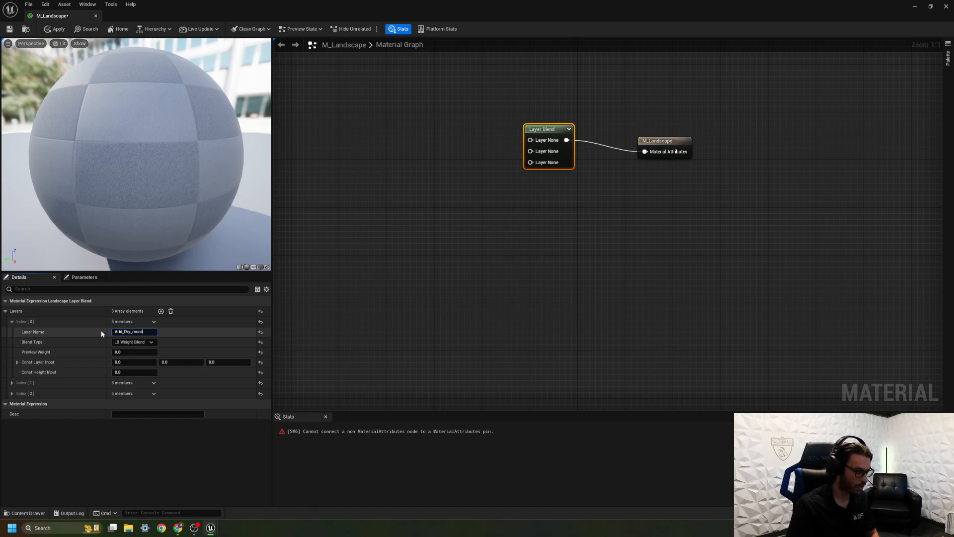
{"action": "key", "text": "Return"}
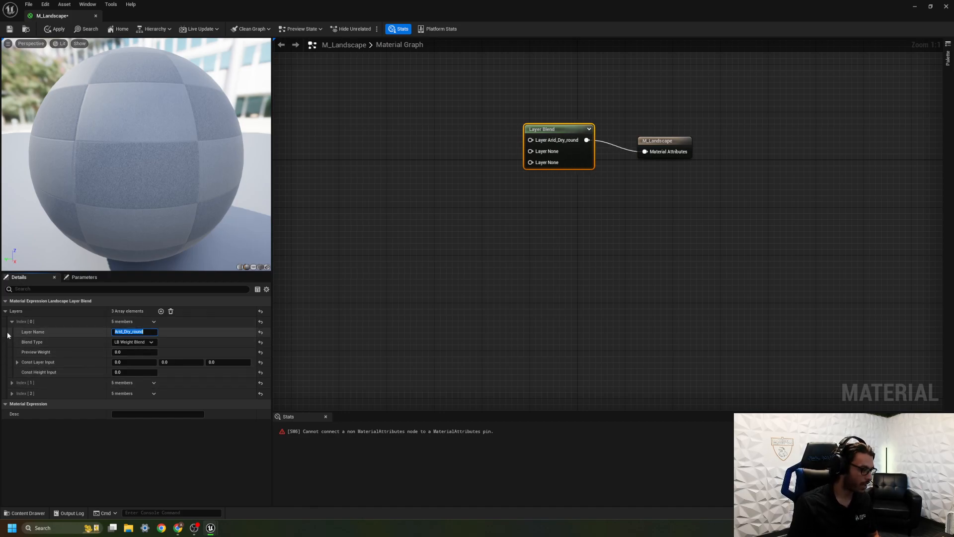
Name the second blend layer Cay and check the surface folder names in Megascans again.
{"action": "left_click", "coordinate": [11, 322]}
{"action": "left_click", "coordinate": [12, 332]}
{"action": "left_click", "coordinate": [122, 343]}
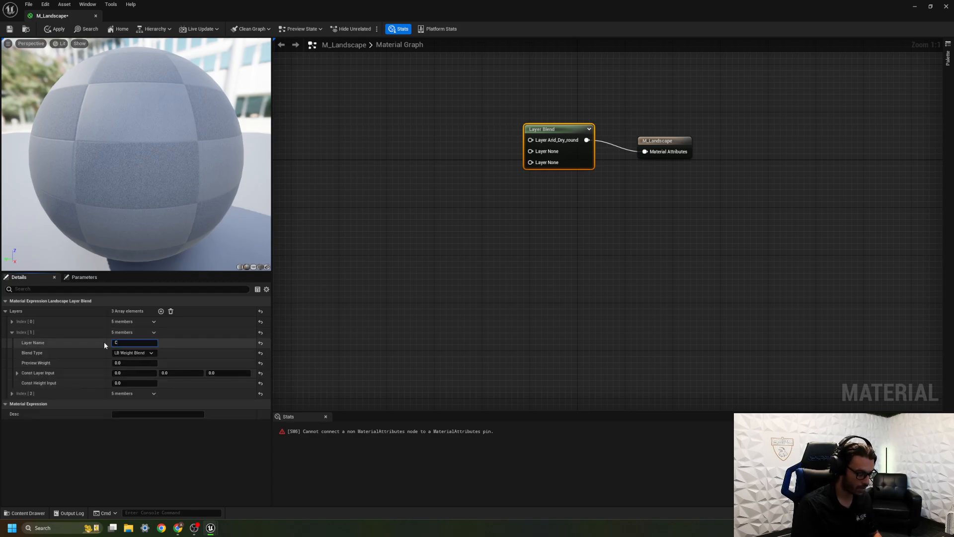
{"action": "type", "text": "Cay"}
{"action": "key", "text": "Return"}
{"action": "left_click", "coordinate": [24, 513]}
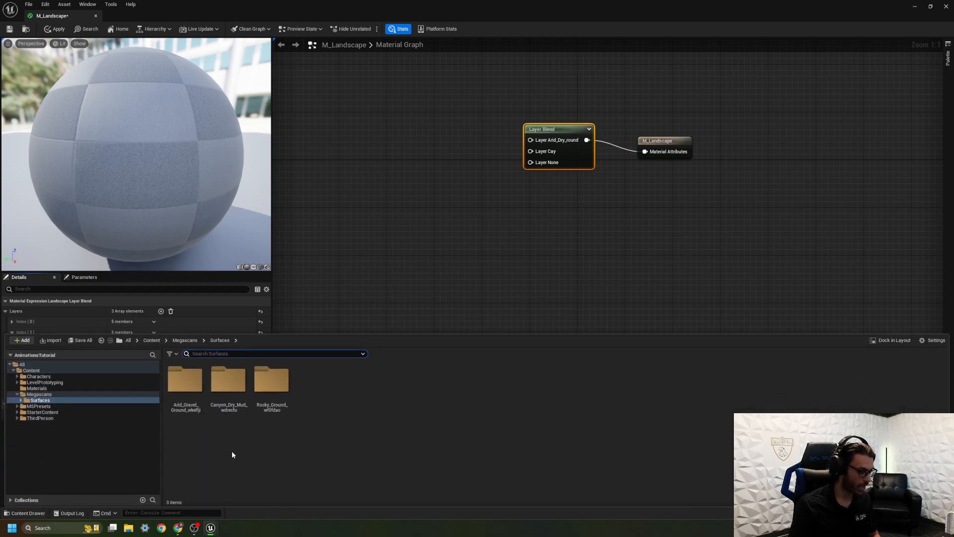
{"action": "key", "text": "ctrl+space"}
Clear the second blend layer's name and examine the contents of the Rocky_Ground surface folder.
{"action": "left_click", "coordinate": [123, 342]}
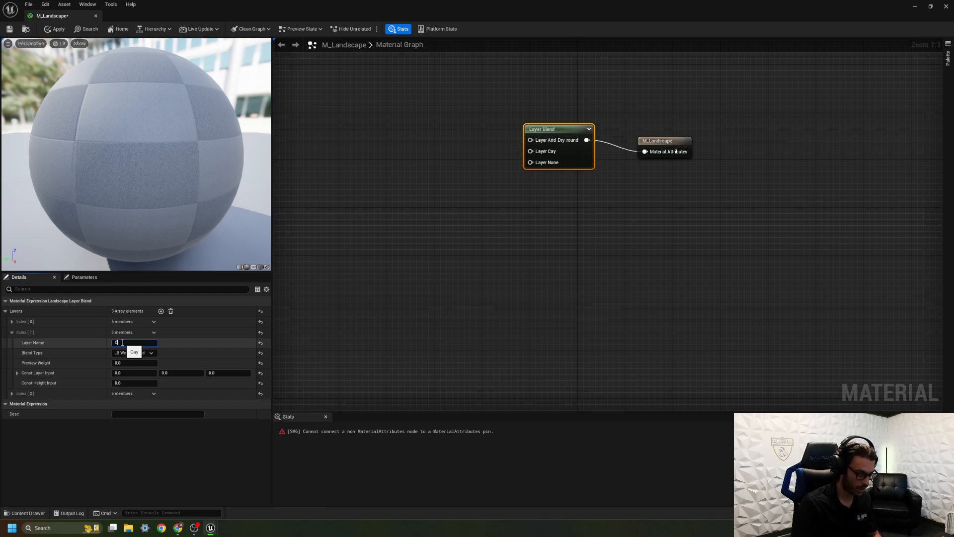
{"action": "type", "text": "Canyon_Dry_Mud"}
{"action": "key", "text": "Return"}
{"action": "key", "text": "ctrl+space"}
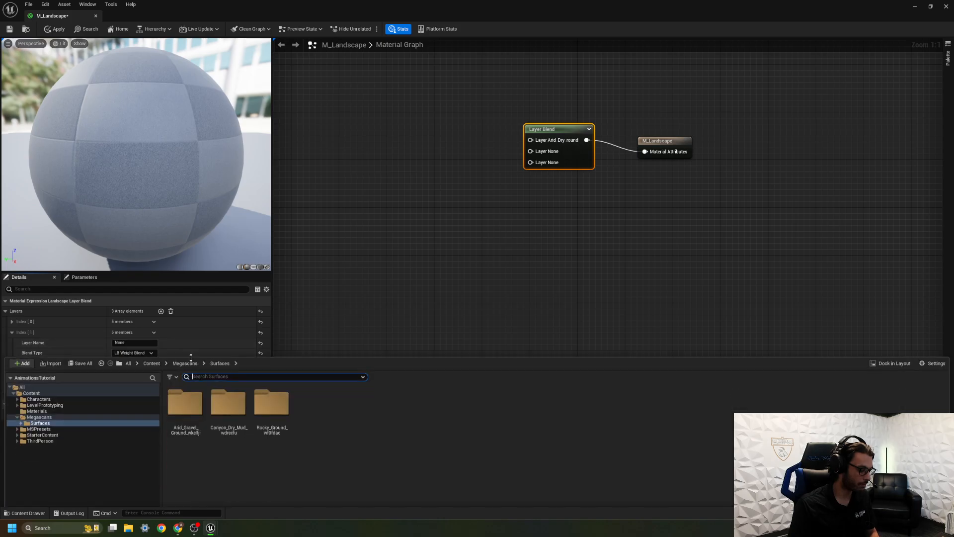
{"action": "double_click", "coordinate": [275, 403]}
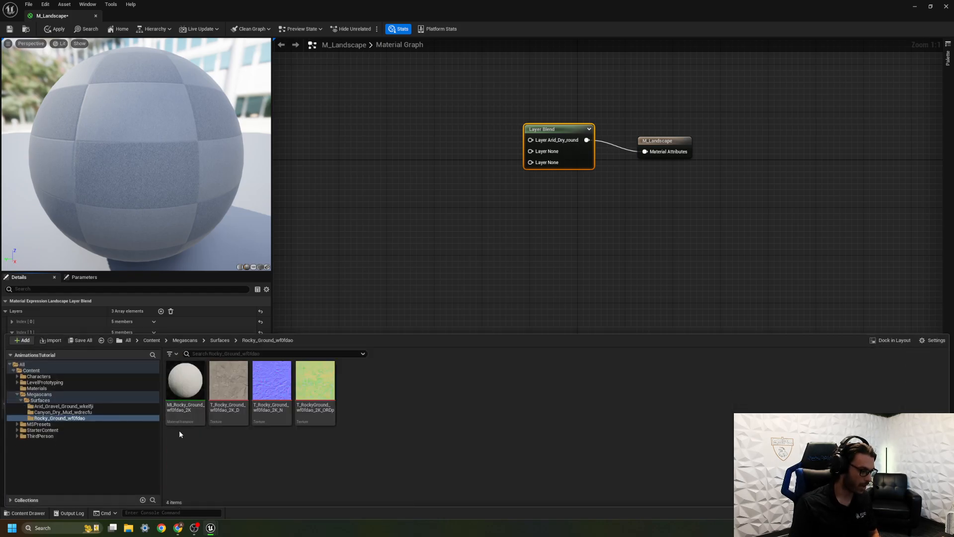
{"action": "key", "text": "ctrl+space"}
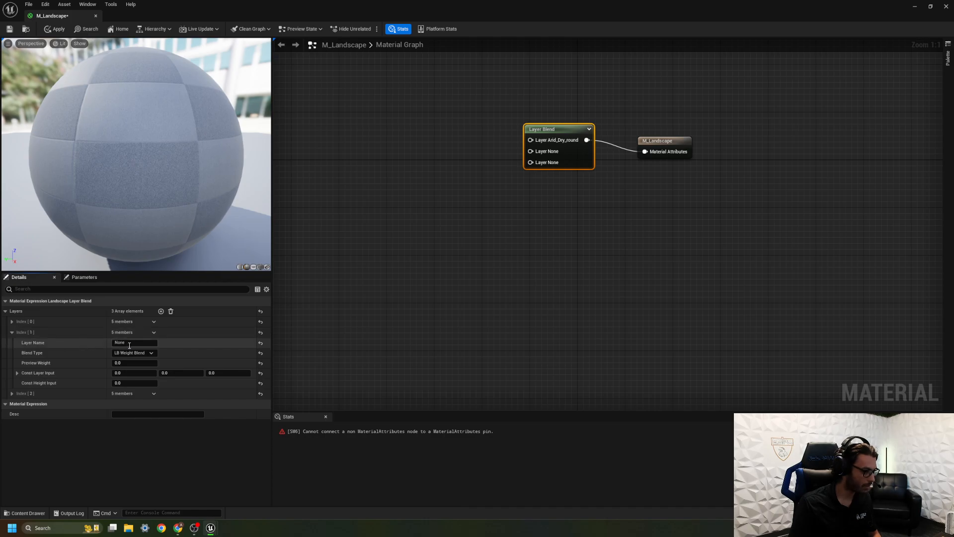
Name the second layer of the Layer Blend node Canyon_Mud.
{"action": "left_click_drag", "start_coordinate": [130, 343], "coordinate": [108, 343]}
{"action": "type", "text": "Canyon_Mud"}
{"action": "key", "text": "Return"}
Name the third layer of the Layer Blend node Rocky_Ground.
{"action": "left_click", "coordinate": [11, 332]}
{"action": "left_click", "coordinate": [12, 343]}
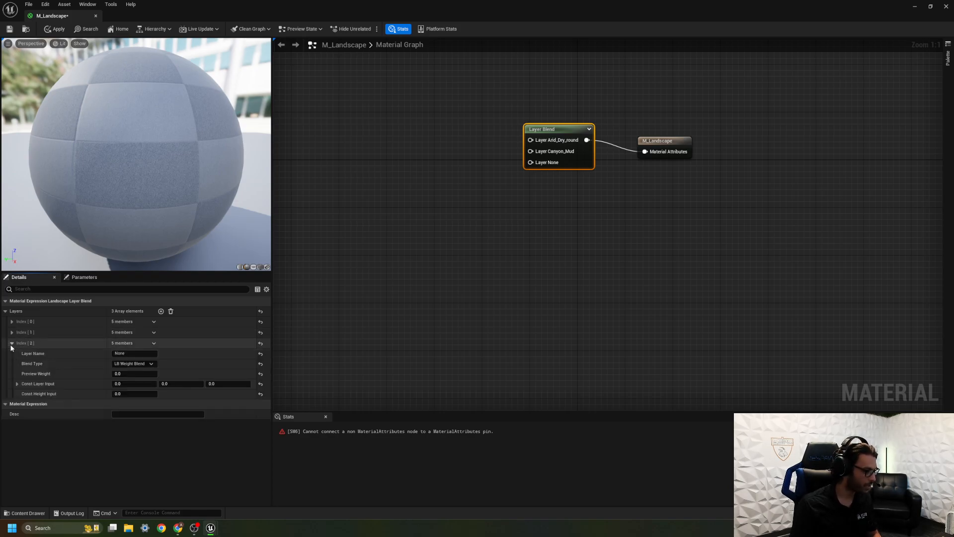
{"action": "left_click", "coordinate": [126, 355]}
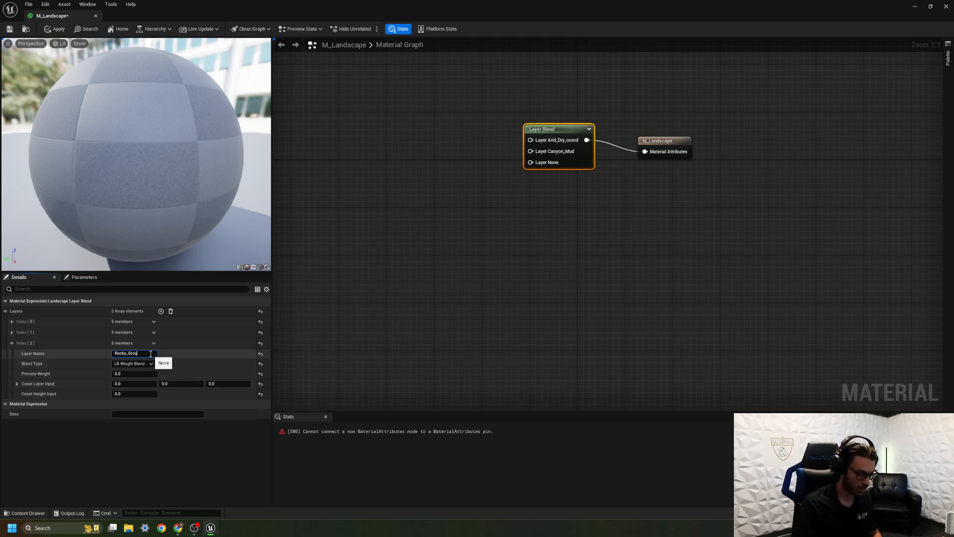
{"action": "type", "text": "d"}
{"action": "key", "text": "Return"}
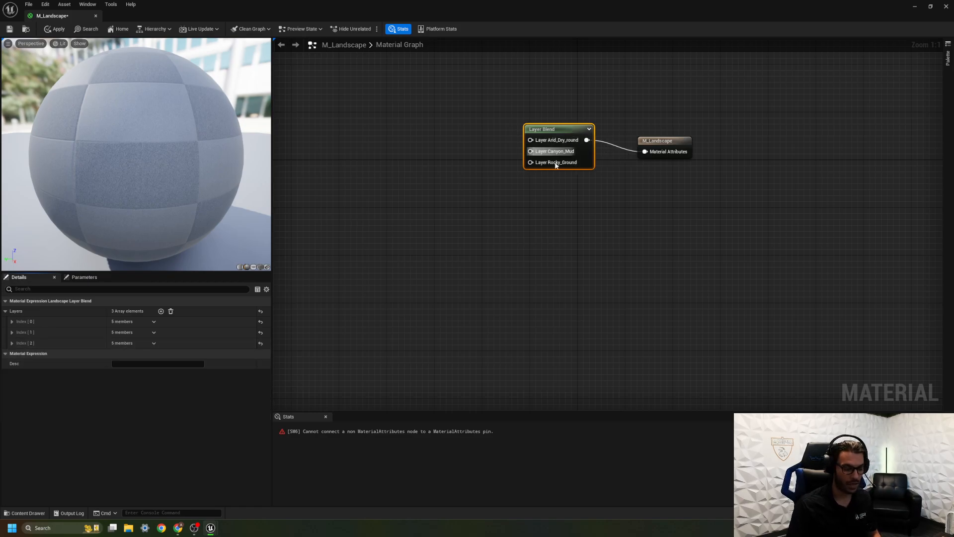
Add the three Arid_Gravel_Ground textures (D, N and ORDp) from the Megascans Surfaces folder to the material graph.
{"action": "left_click", "coordinate": [27, 513]}
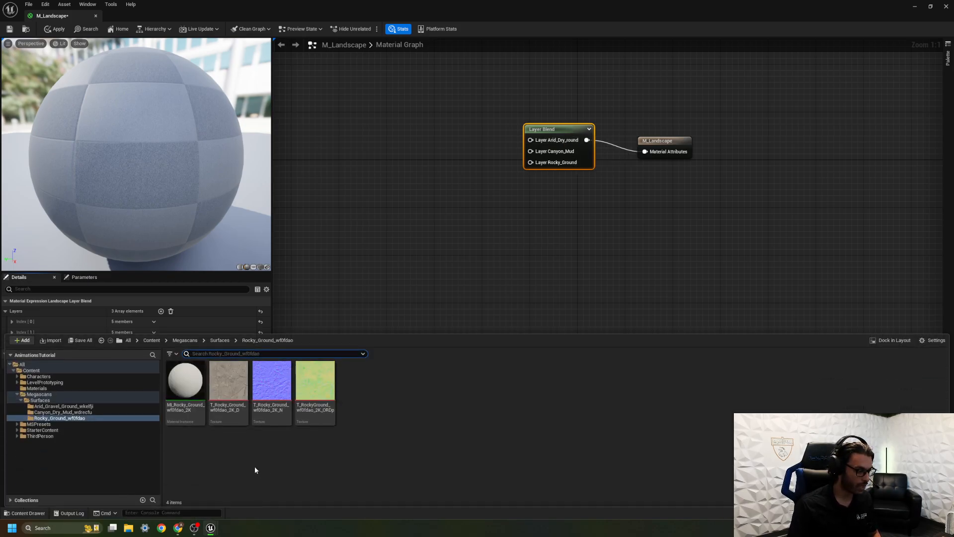
{"action": "left_click", "coordinate": [229, 412]}
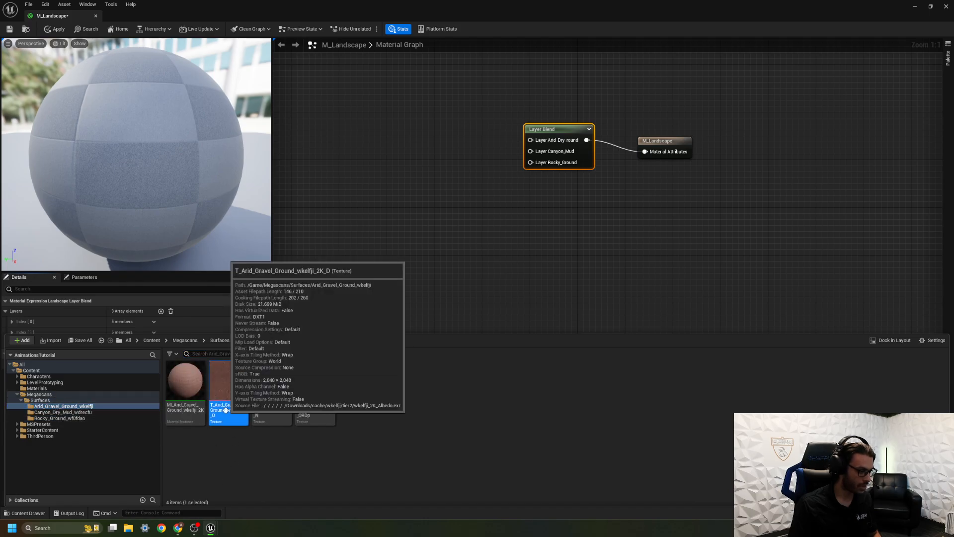
{"action": "left_click", "coordinate": [272, 412], "text": "ctrl"}
{"action": "left_click", "coordinate": [306, 422], "text": "ctrl"}
{"action": "left_click_drag", "start_coordinate": [239, 392], "coordinate": [337, 89]}
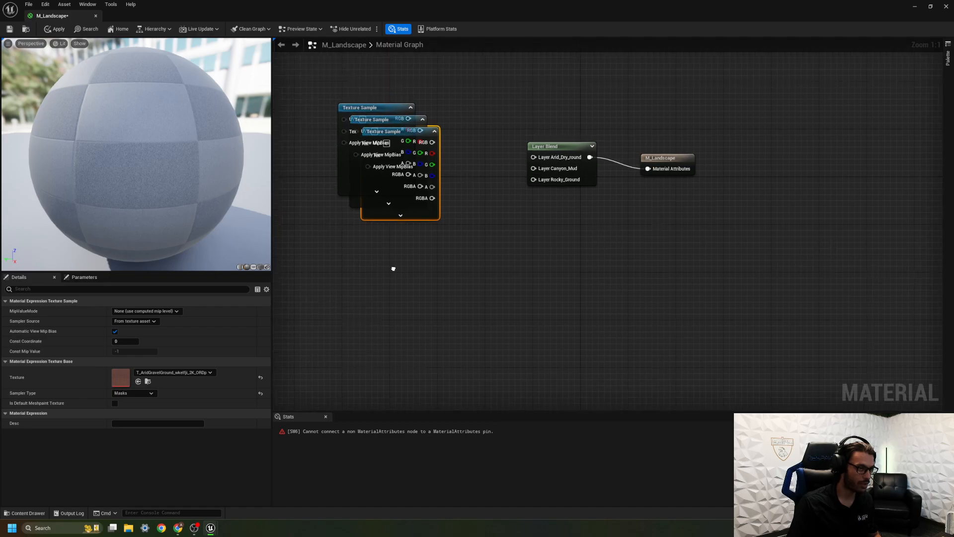
Arrange the arid gravel texture samples in a column with the colour map above the normal and mask maps.
{"action": "right_click_drag", "start_coordinate": [389, 260], "coordinate": [473, 426]}
{"action": "left_click_drag", "start_coordinate": [470, 264], "coordinate": [427, 112]}
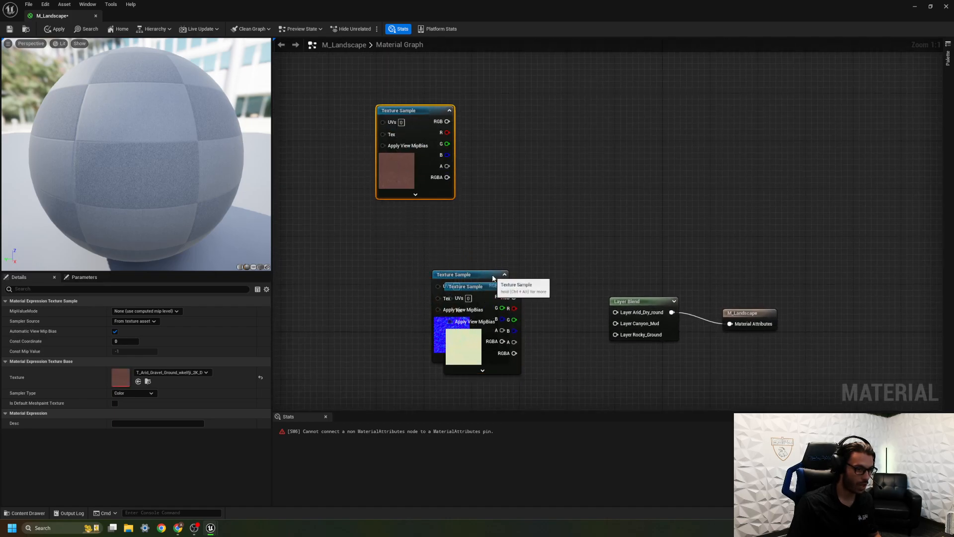
{"action": "left_click_drag", "start_coordinate": [484, 274], "coordinate": [417, 211]}
{"action": "left_click_drag", "start_coordinate": [487, 289], "coordinate": [405, 297]}
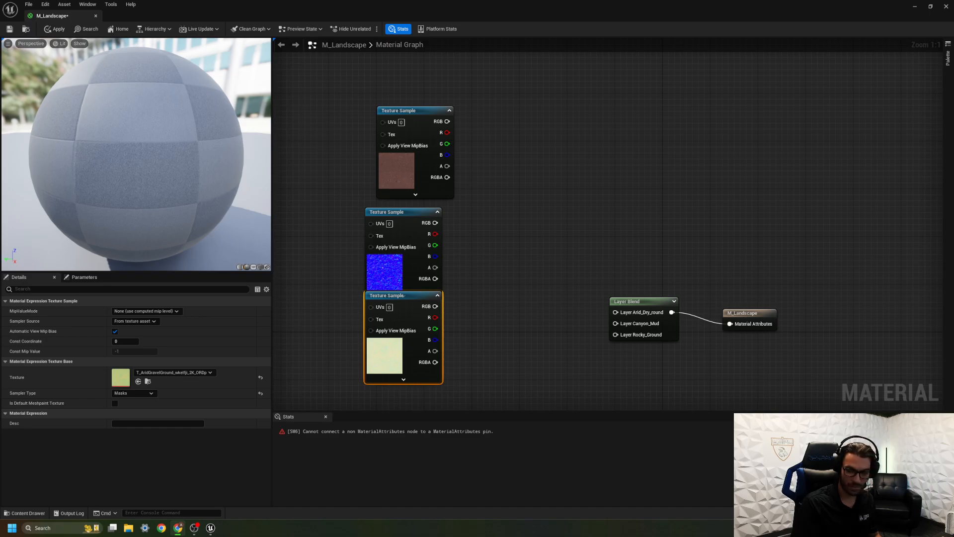
{"action": "left_click", "coordinate": [475, 388]}
Add the three Canyon_Dry_Mud textures (D, N and ORDp) from the Megascans Surfaces folder to the graph below the gravel samples.
{"action": "left_click", "coordinate": [20, 513]}
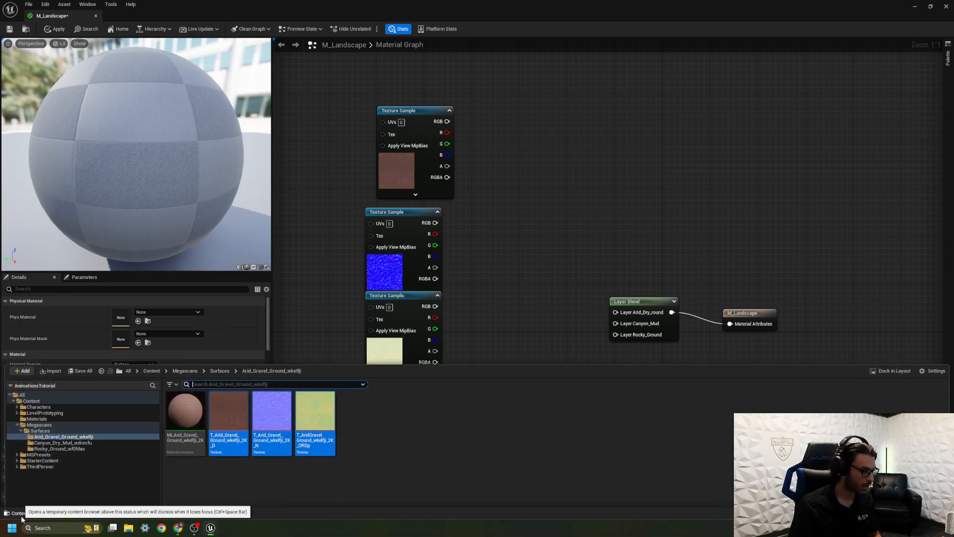
{"action": "left_click", "coordinate": [220, 341]}
{"action": "double_click", "coordinate": [225, 403]}
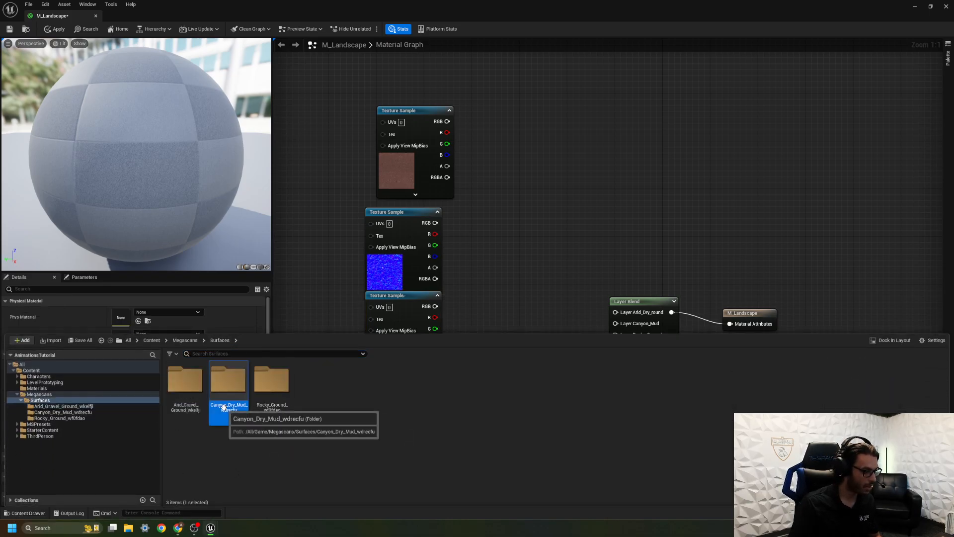
{"action": "right_click_drag", "start_coordinate": [491, 278], "coordinate": [517, 30]}
{"action": "key", "text": "ctrl+space"}
{"action": "left_click", "coordinate": [228, 380]}
{"action": "left_click", "coordinate": [272, 380], "text": "ctrl"}
{"action": "left_click_drag", "start_coordinate": [301, 392], "coordinate": [311, 383], "text": "ctrl"}
{"action": "right_click_drag", "start_coordinate": [401, 247], "coordinate": [375, 238]}
{"action": "key", "text": "ctrl+space"}
{"action": "left_click_drag", "start_coordinate": [230, 409], "coordinate": [404, 116]}
Arrange the canyon mud texture samples in a column with colour, normal and mask maps from first to last.
{"action": "right_click_drag", "start_coordinate": [399, 131], "coordinate": [351, 277]}
{"action": "left_click_drag", "start_coordinate": [384, 266], "coordinate": [367, 184]}
{"action": "left_click_drag", "start_coordinate": [398, 285], "coordinate": [356, 271]}
{"action": "left_click_drag", "start_coordinate": [408, 340], "coordinate": [364, 362]}
{"action": "right_click_drag", "start_coordinate": [432, 382], "coordinate": [489, 109]}
Add the Rocky_Ground colour, normal and ORDp textures to the graph and stack their samples below the canyon mud group.
{"action": "key", "text": "ctrl+space"}
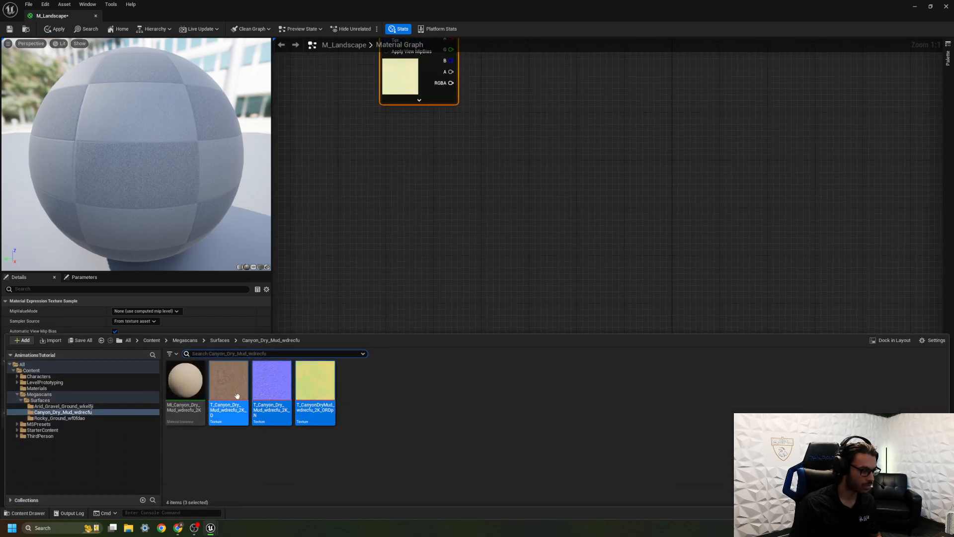
{"action": "left_click", "coordinate": [224, 341]}
{"action": "double_click", "coordinate": [272, 380]}
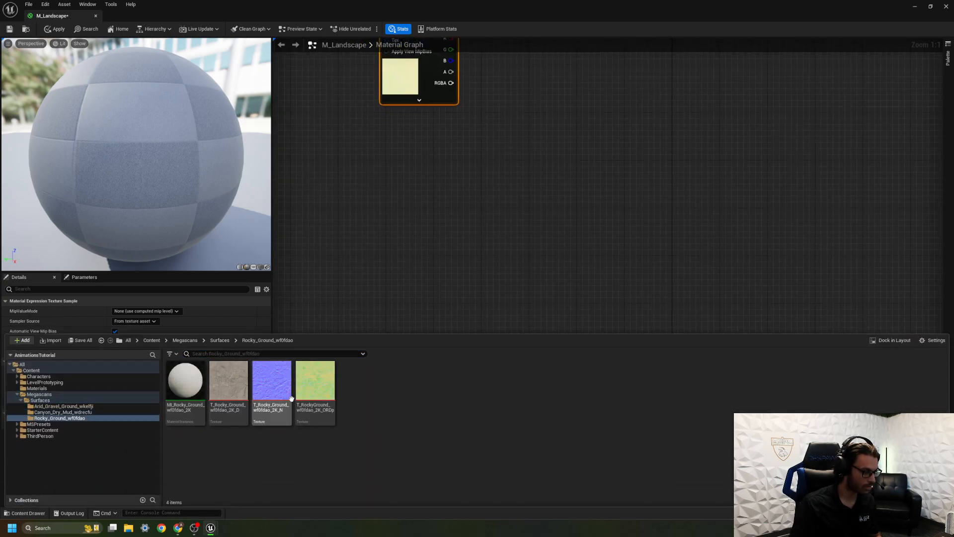
{"action": "left_click_drag", "start_coordinate": [229, 380], "coordinate": [339, 281]}
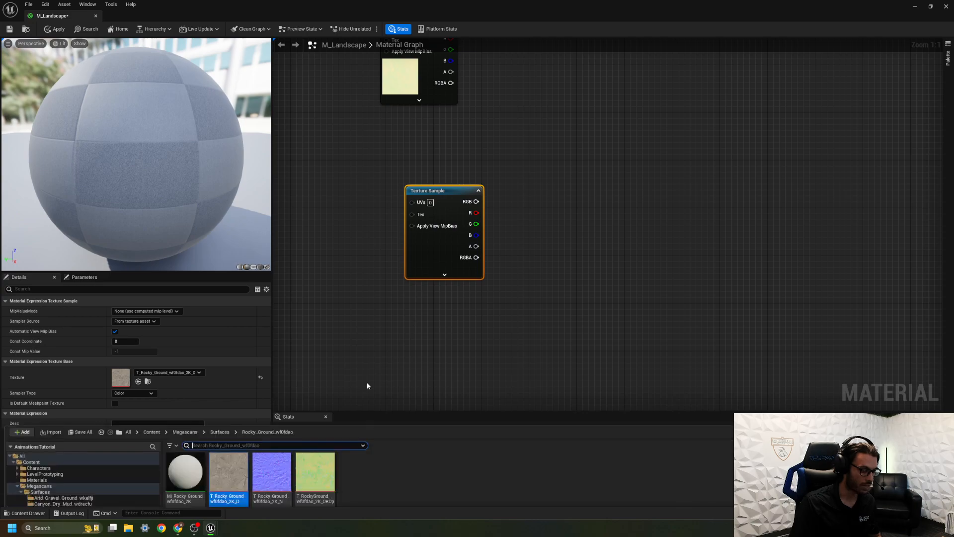
{"action": "key", "text": "ctrl+space"}
{"action": "left_click_drag", "start_coordinate": [271, 385], "coordinate": [385, 301]}
{"action": "key", "text": "ctrl+space"}
{"action": "left_click_drag", "start_coordinate": [315, 383], "coordinate": [480, 304]}
{"action": "right_click_drag", "start_coordinate": [507, 303], "coordinate": [519, 147]}
{"action": "left_click_drag", "start_coordinate": [519, 147], "coordinate": [437, 256]}
{"action": "right_click_drag", "start_coordinate": [529, 226], "coordinate": [506, 243]}
Space out the three arid gravel texture samples so that they no longer overlap.
{"action": "scroll", "coordinate": [505, 243], "scroll_direction": "down", "scroll_amount": 3}
{"action": "right_click_drag", "start_coordinate": [494, 111], "coordinate": [458, 375]}
{"action": "right_click_drag", "start_coordinate": [458, 124], "coordinate": [582, 346]}
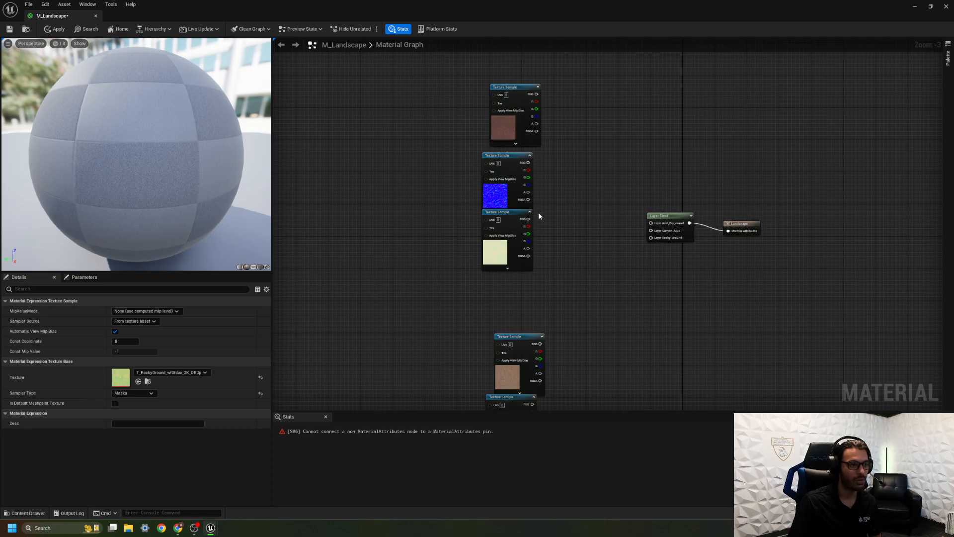
{"action": "left_click_drag", "start_coordinate": [524, 88], "coordinate": [500, 88]}
{"action": "left_click_drag", "start_coordinate": [504, 160], "coordinate": [480, 161]}
{"action": "left_click_drag", "start_coordinate": [512, 213], "coordinate": [490, 232]}
{"action": "right_click_drag", "start_coordinate": [596, 242], "coordinate": [501, 227]}
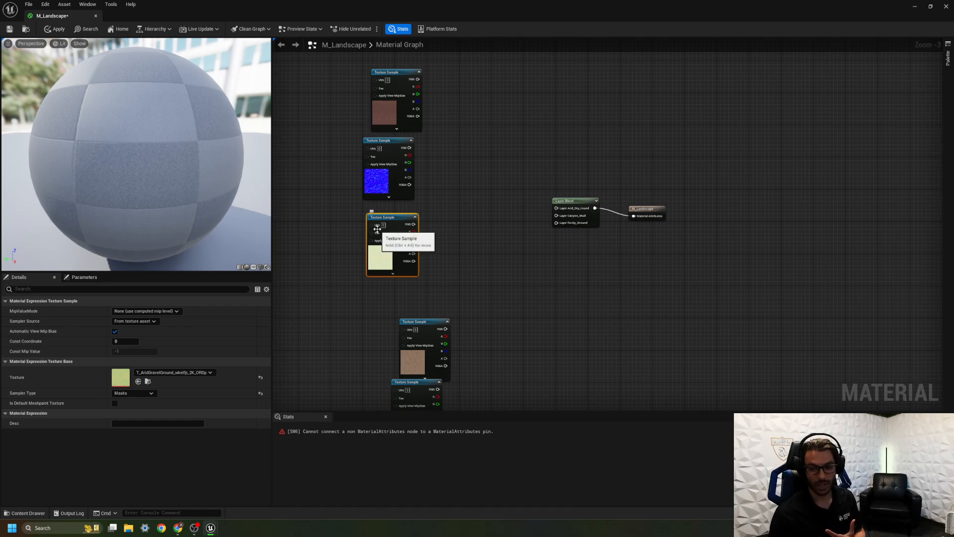
Add a MakeMaterialAttributes node beside the arid gravel texture samples.
{"action": "right_click", "coordinate": [467, 135]}
{"action": "type", "text": "make ma"}
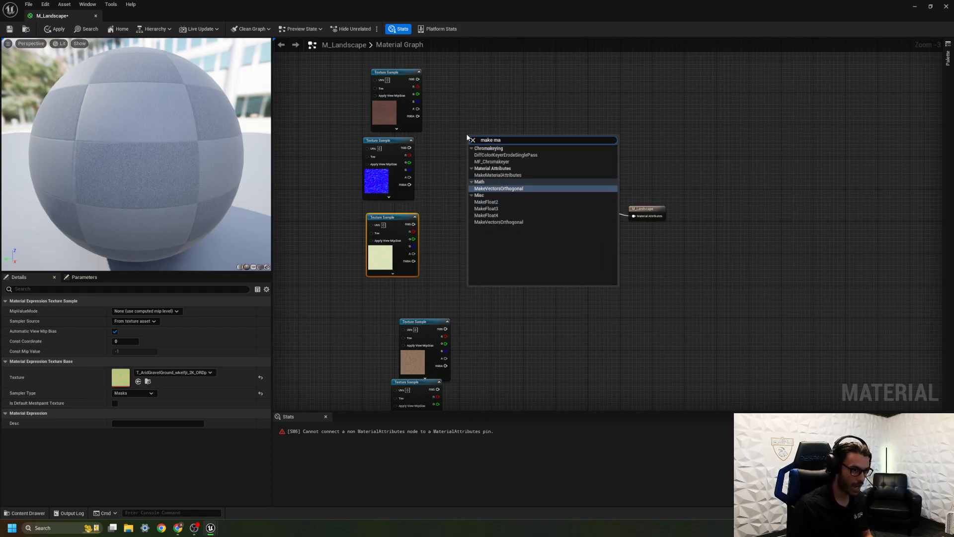
{"action": "left_click", "coordinate": [490, 175]}
{"action": "left_click_drag", "start_coordinate": [496, 130], "coordinate": [480, 101]}
Disable Use Material Attributes to compare the output node's inputs with MakeMaterialAttributes, and re-enable the option.
{"action": "left_click", "coordinate": [646, 212]}
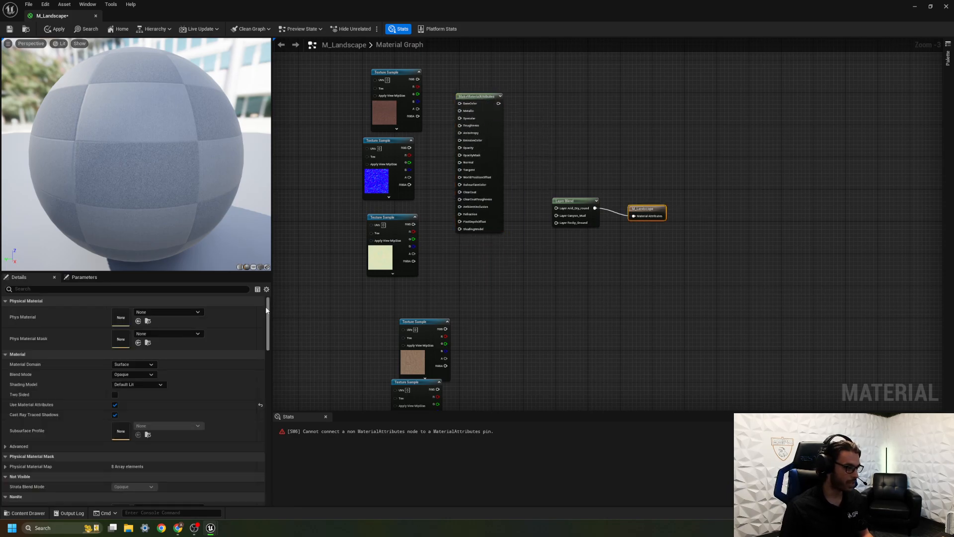
{"action": "left_click", "coordinate": [115, 404]}
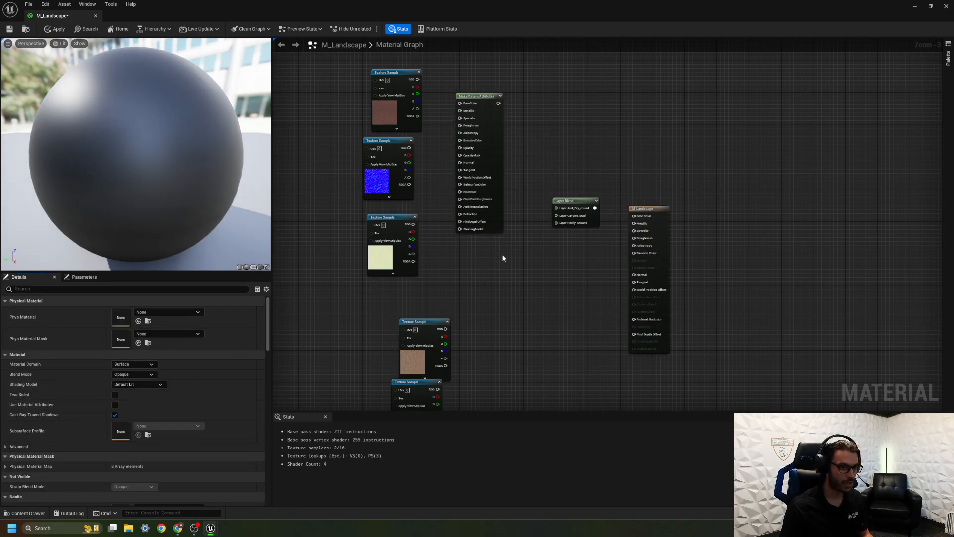
{"action": "left_click_drag", "start_coordinate": [663, 209], "coordinate": [535, 98]}
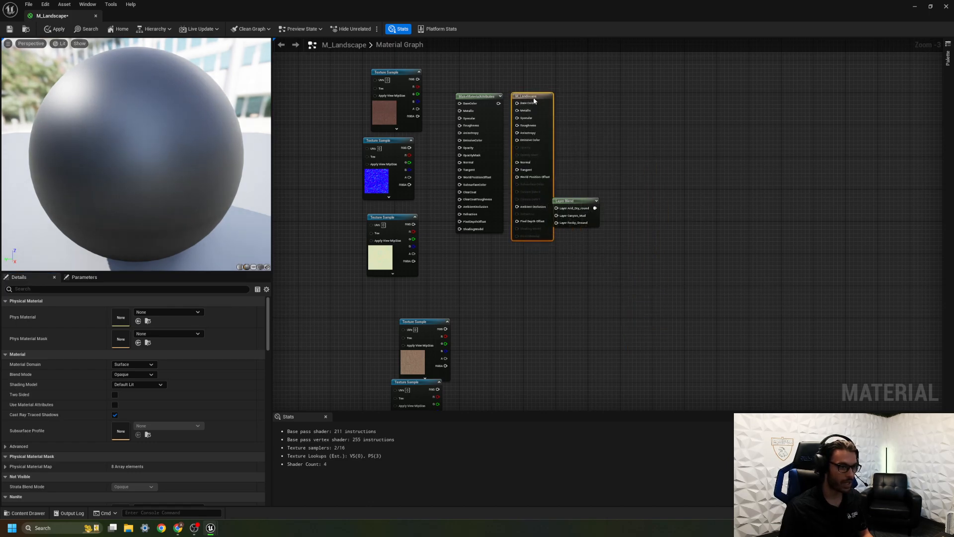
{"action": "left_click", "coordinate": [479, 109]}
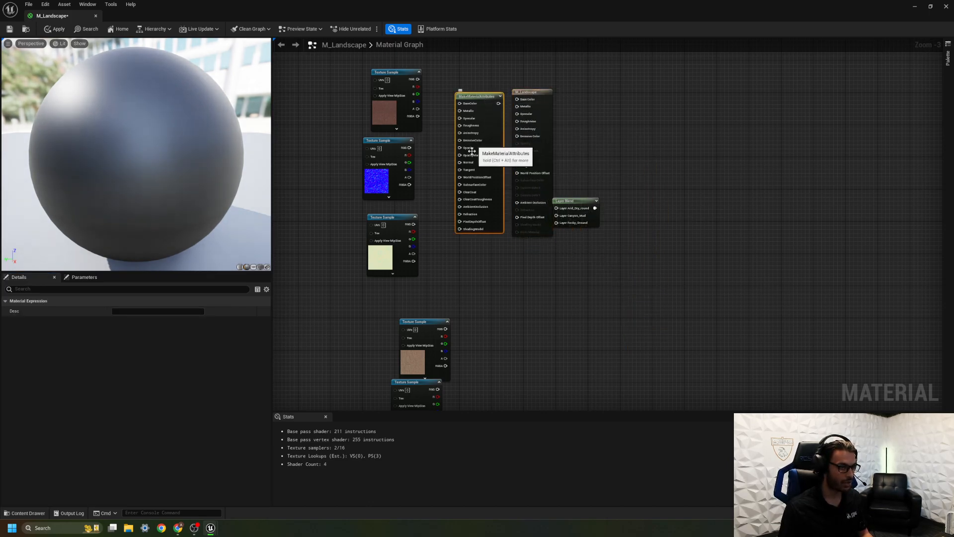
{"action": "left_click", "coordinate": [530, 93]}
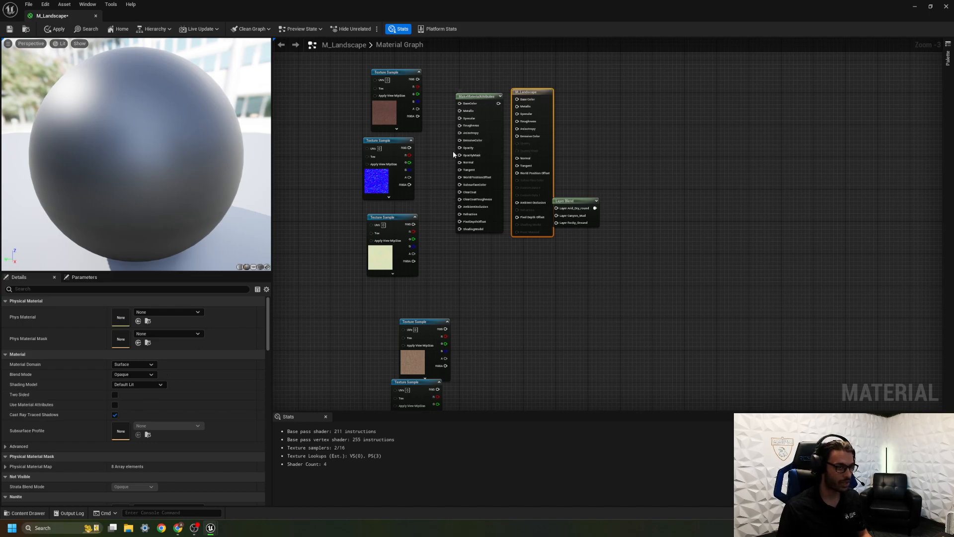
{"action": "left_click", "coordinate": [114, 406]}
{"action": "left_click_drag", "start_coordinate": [536, 91], "coordinate": [700, 193]}
Connect MakeMaterialAttributes to the Arid_Dry_round layer, and duplicate it beside the canyon mud samples as input for the Canyon_Mud layer.
{"action": "left_click_drag", "start_coordinate": [498, 104], "coordinate": [556, 207]}
{"action": "left_click", "coordinate": [492, 106]}
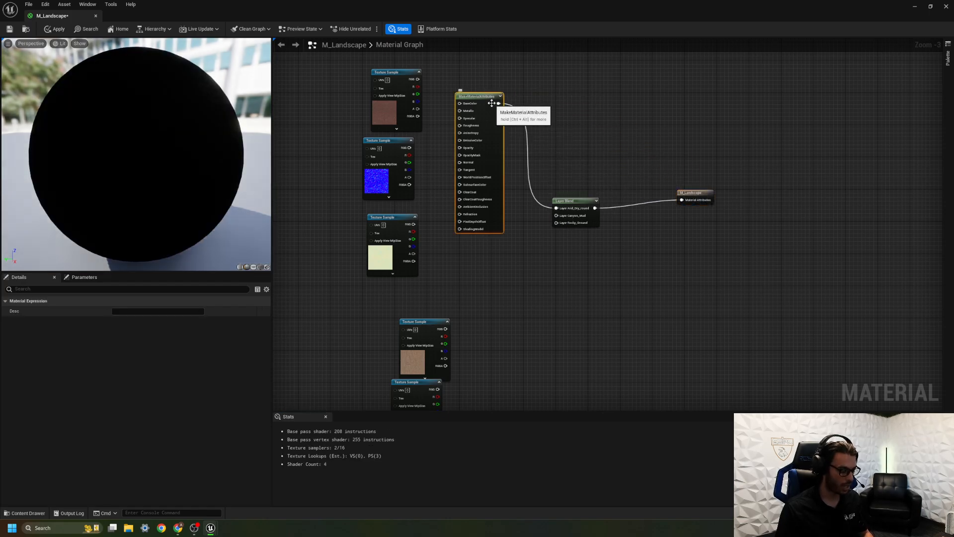
{"action": "key", "text": "ctrl+d"}
{"action": "left_click_drag", "start_coordinate": [493, 109], "coordinate": [514, 312]}
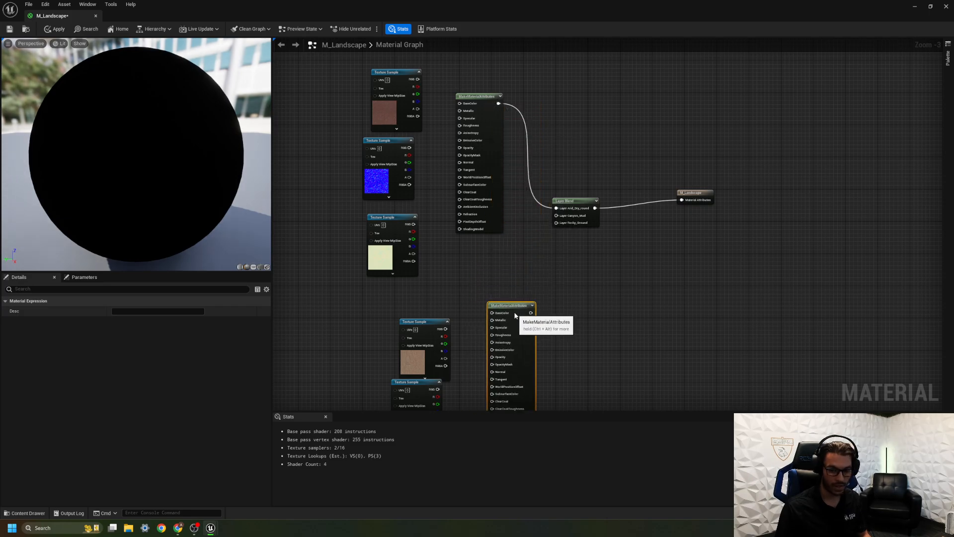
{"action": "right_click_drag", "start_coordinate": [527, 301], "coordinate": [510, 195]}
{"action": "left_click_drag", "start_coordinate": [511, 195], "coordinate": [535, 105]}
{"action": "right_click_drag", "start_coordinate": [537, 209], "coordinate": [575, 57]}
Duplicate MakeMaterialAttributes beside the rocky ground samples and connect the copy to the Rocky_Ground layer of the Layer Blend node.
{"action": "right_click_drag", "start_coordinate": [589, 151], "coordinate": [576, 301]}
{"action": "key", "text": "ctrl+d"}
{"action": "right_click_drag", "start_coordinate": [570, 266], "coordinate": [576, 153]}
{"action": "left_click_drag", "start_coordinate": [562, 98], "coordinate": [563, 344]}
{"action": "right_click_drag", "start_coordinate": [590, 321], "coordinate": [462, 327]}
{"action": "scroll", "coordinate": [463, 310], "scroll_direction": "down", "scroll_amount": 2}
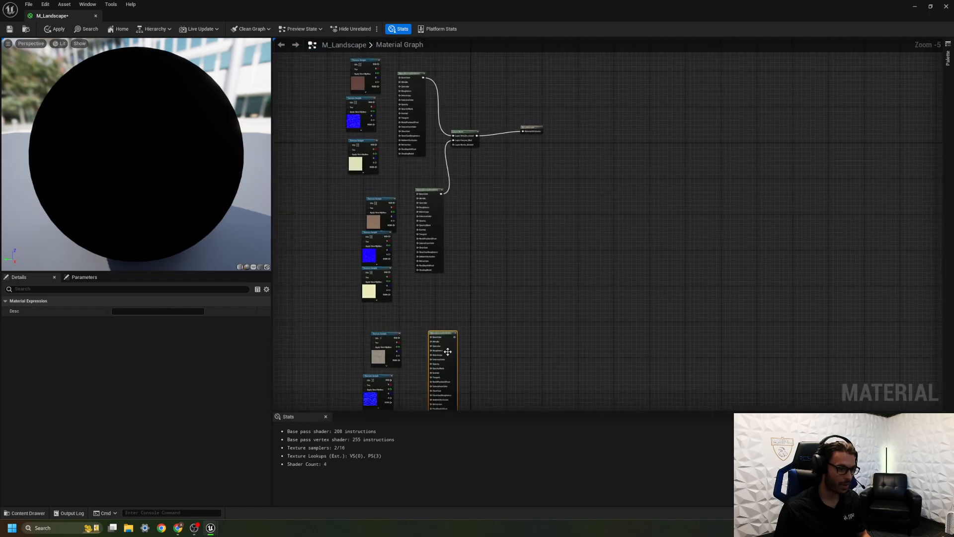
{"action": "left_click_drag", "start_coordinate": [455, 337], "coordinate": [453, 144]}
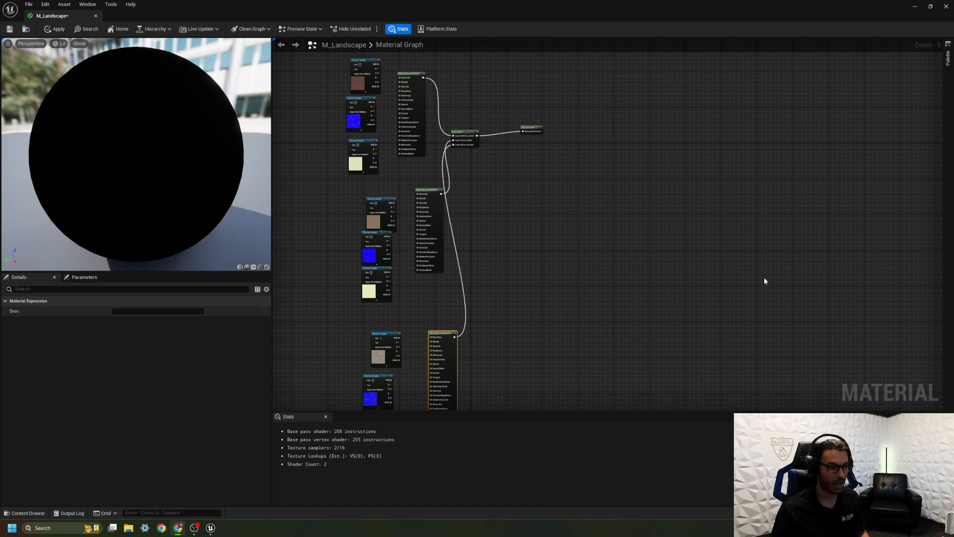
Locate the source textures of the arid gravel colour and normal samples in the content browser.
{"action": "scroll", "coordinate": [481, 295], "scroll_direction": "up", "scroll_amount": 6}
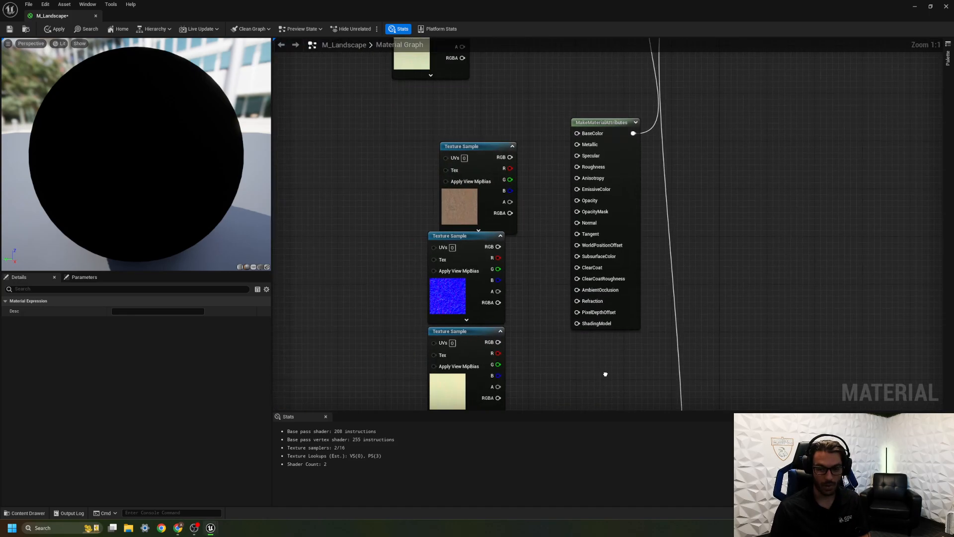
{"action": "right_click_drag", "start_coordinate": [569, 323], "coordinate": [567, 373]}
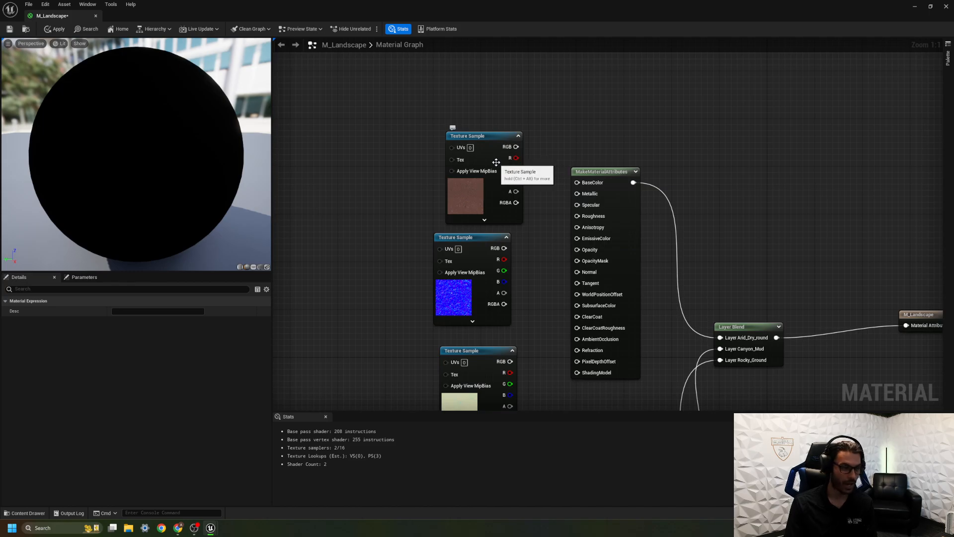
{"action": "left_click", "coordinate": [470, 196]}
{"action": "key", "text": "ctrl+b"}
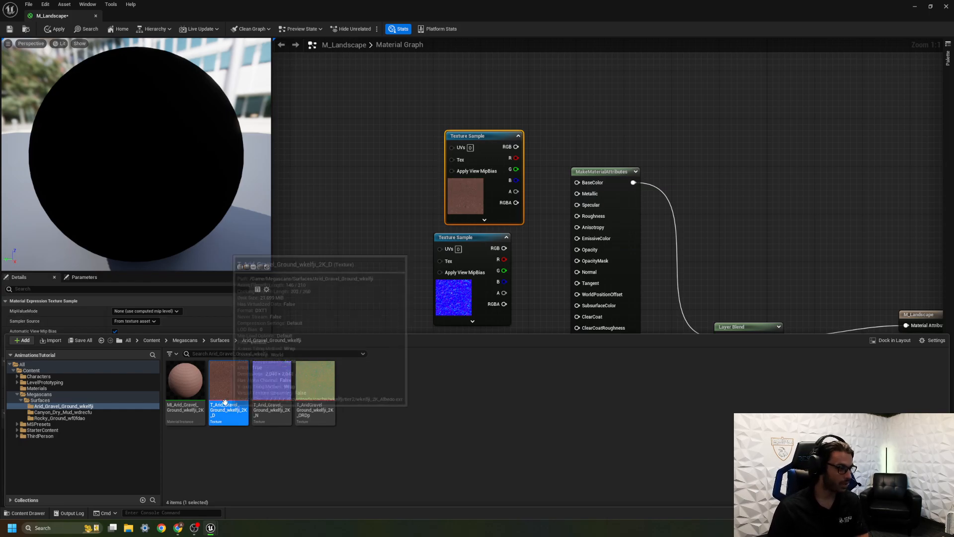
{"action": "left_click", "coordinate": [450, 299]}
{"action": "key", "text": "ctrl+space"}
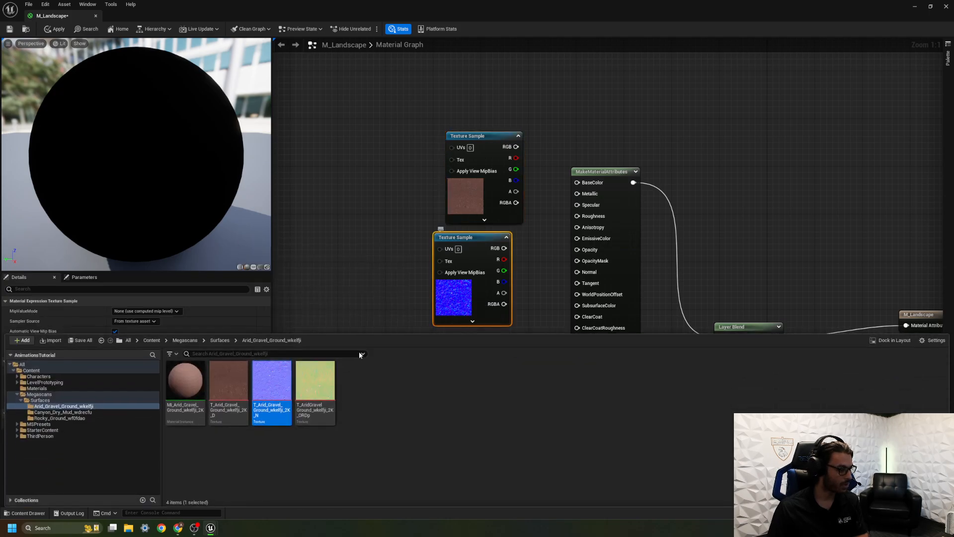
Open the arid gravel colour texture and set its Vibrance to 0.168 and Saturation to 1.210125.
{"action": "double_click", "coordinate": [236, 369]}
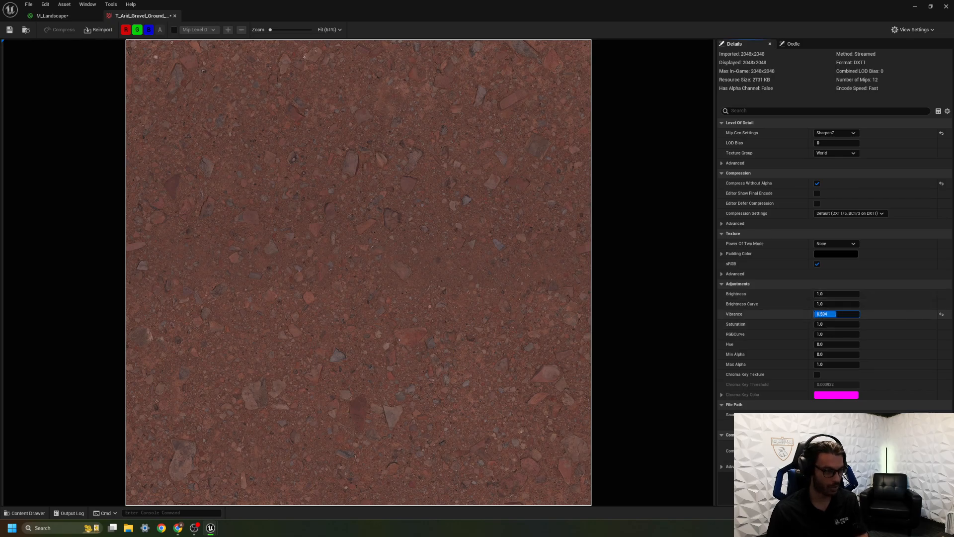
{"action": "key", "text": "Return"}
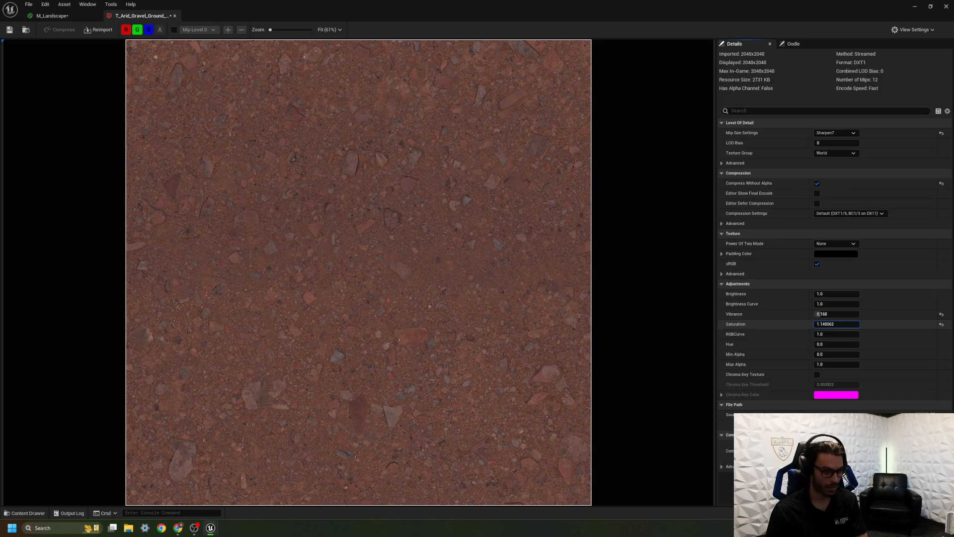
{"action": "left_click_drag", "start_coordinate": [837, 323], "coordinate": [845, 324]}
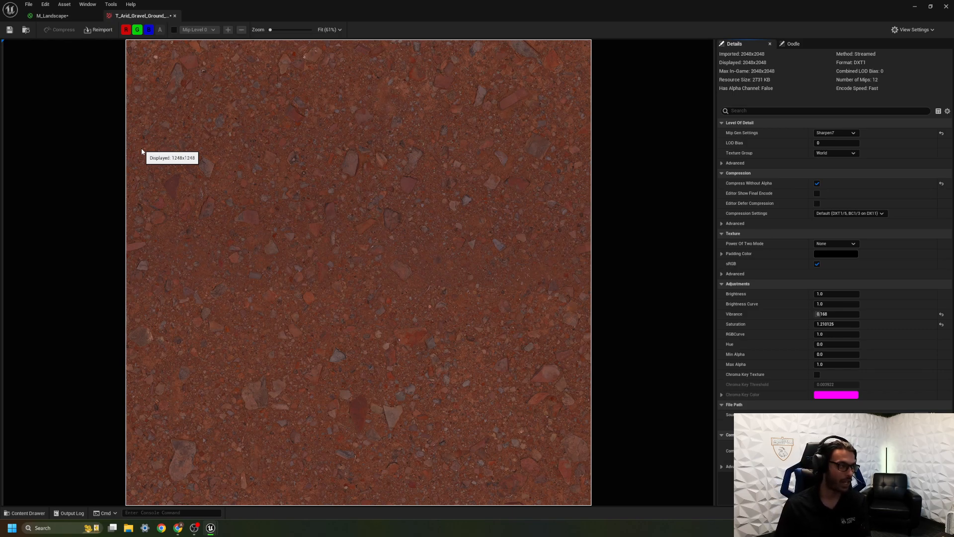
Examine the red, green and blue channels of the arid gravel colour texture and close the texture editor.
{"action": "left_click", "coordinate": [126, 29]}
{"action": "left_click", "coordinate": [137, 29]}
{"action": "left_click", "coordinate": [148, 29]}
{"action": "left_click", "coordinate": [125, 29]}
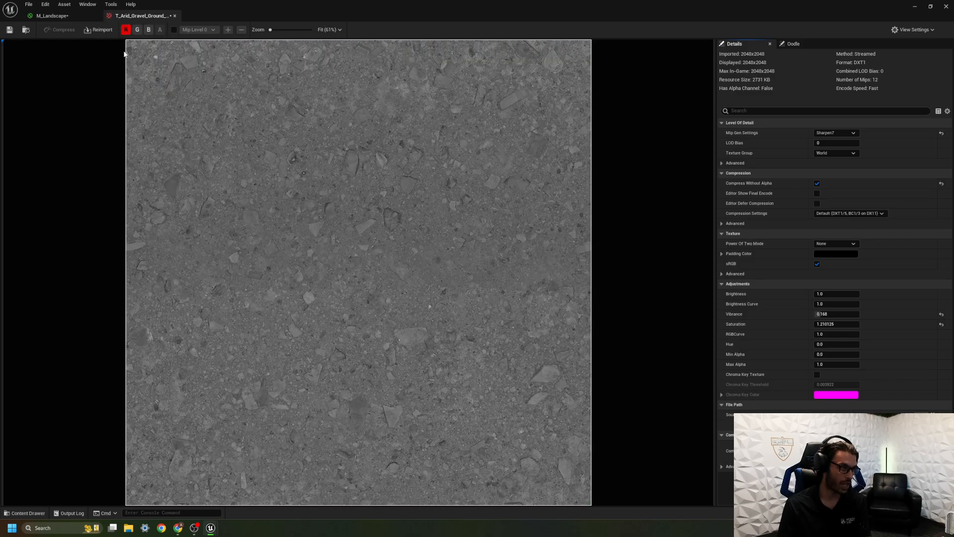
{"action": "left_click", "coordinate": [137, 31]}
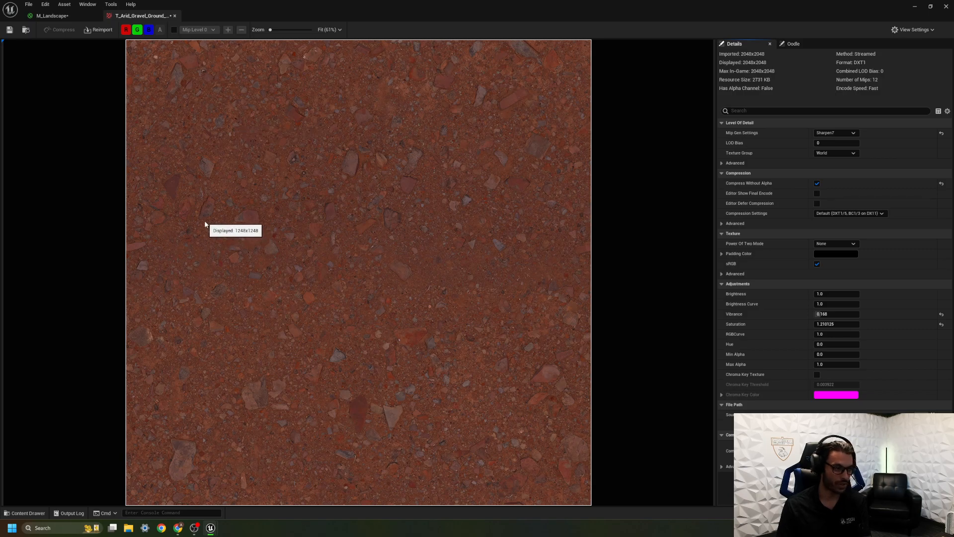
{"action": "left_click", "coordinate": [175, 16]}
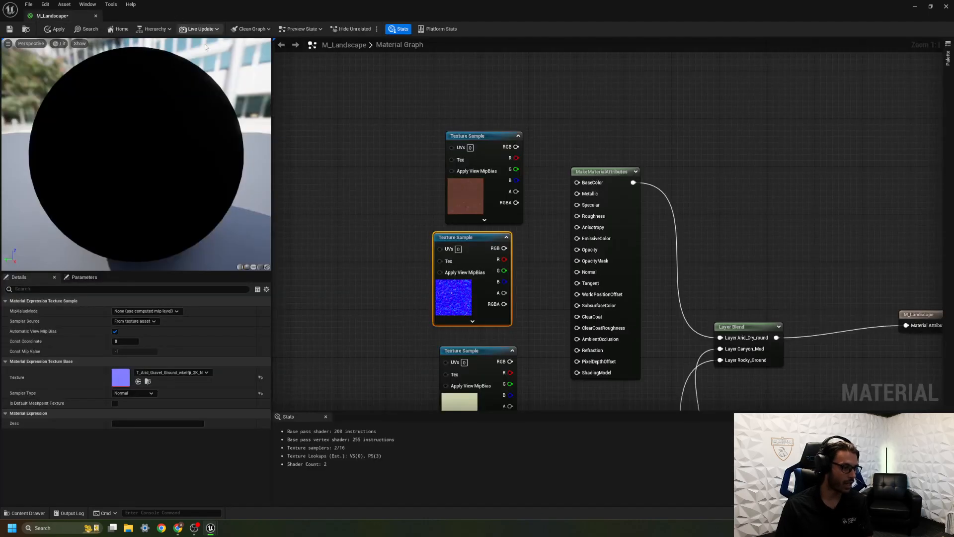
Connect the arid gravel colour sample's RGB output to BaseColor and its normal sample's RGB output to Normal on the first MakeMaterialAttributes node.
{"action": "left_click_drag", "start_coordinate": [484, 143], "coordinate": [577, 182]}
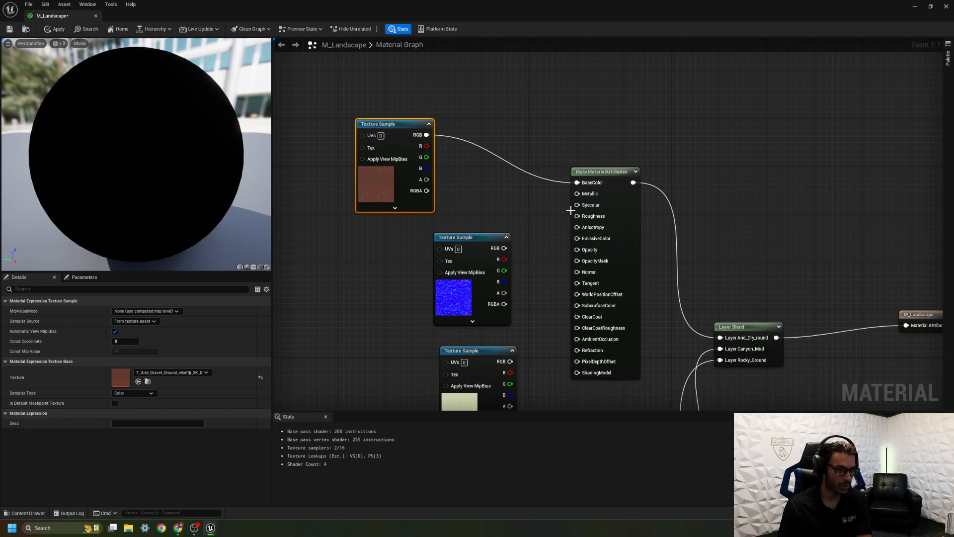
{"action": "left_click", "coordinate": [463, 237]}
{"action": "left_click_drag", "start_coordinate": [462, 238], "coordinate": [365, 231]}
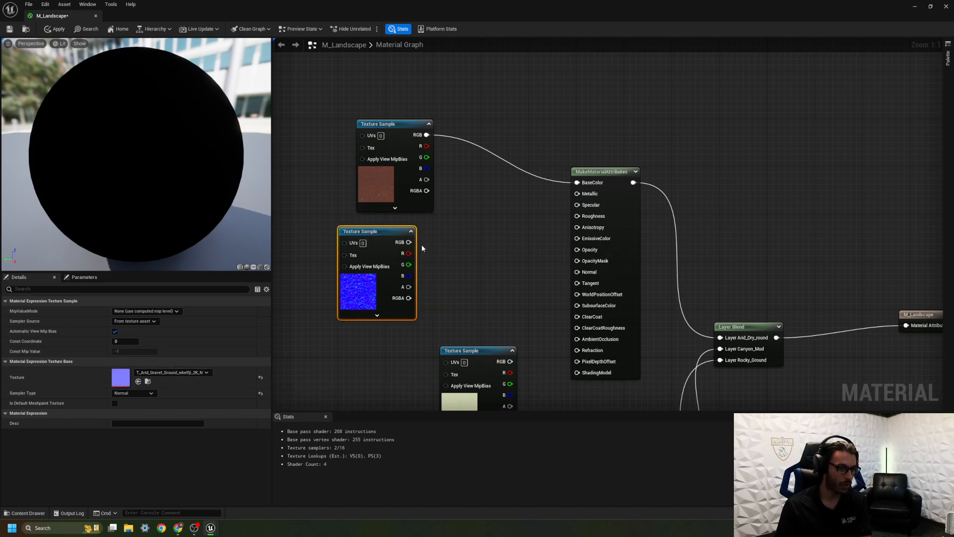
{"action": "left_click_drag", "start_coordinate": [409, 242], "coordinate": [577, 271]}
Move the arid gravel ORDp sample beneath the normal sample and open its source texture from the content browser.
{"action": "right_click_drag", "start_coordinate": [467, 292], "coordinate": [601, 129]}
{"action": "left_click_drag", "start_coordinate": [621, 188], "coordinate": [499, 173]}
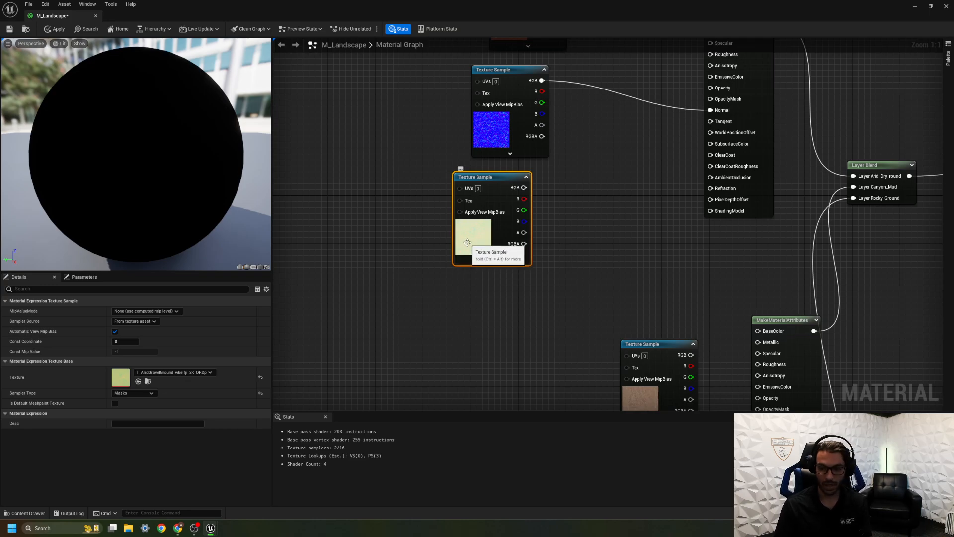
{"action": "key", "text": "ctrl+b"}
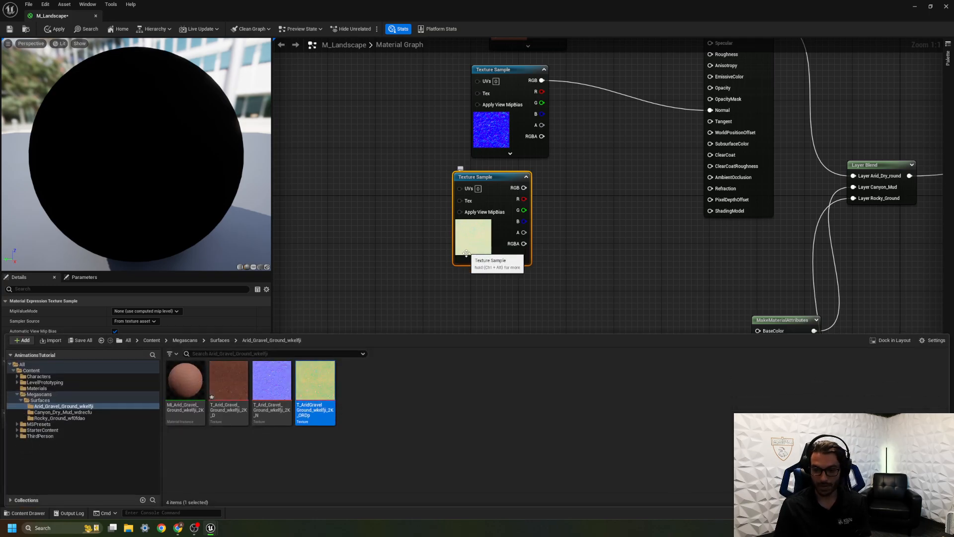
{"action": "double_click", "coordinate": [322, 391]}
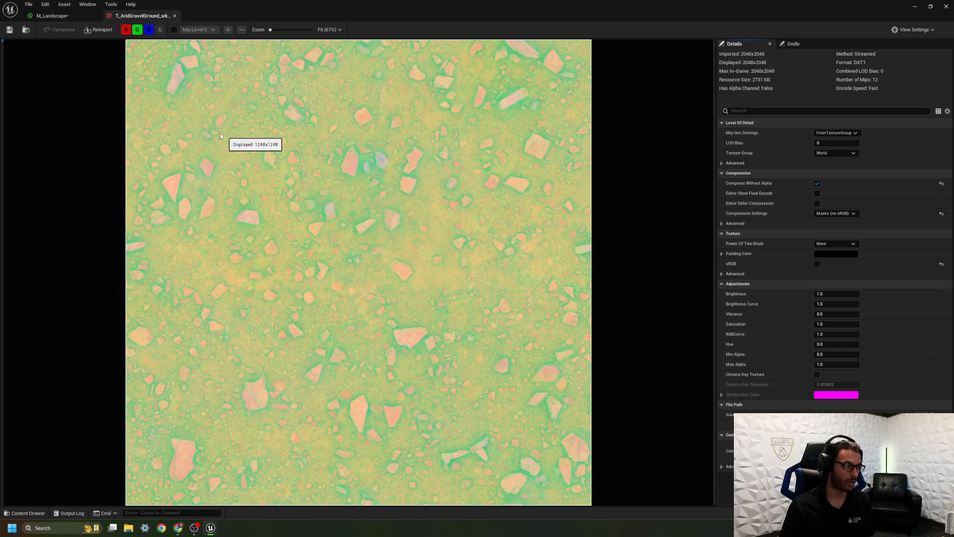
Examine the red, green and blue channels of the arid gravel ORDp texture one by one and close the texture editor.
{"action": "left_click", "coordinate": [149, 30]}
{"action": "left_click", "coordinate": [137, 30]}
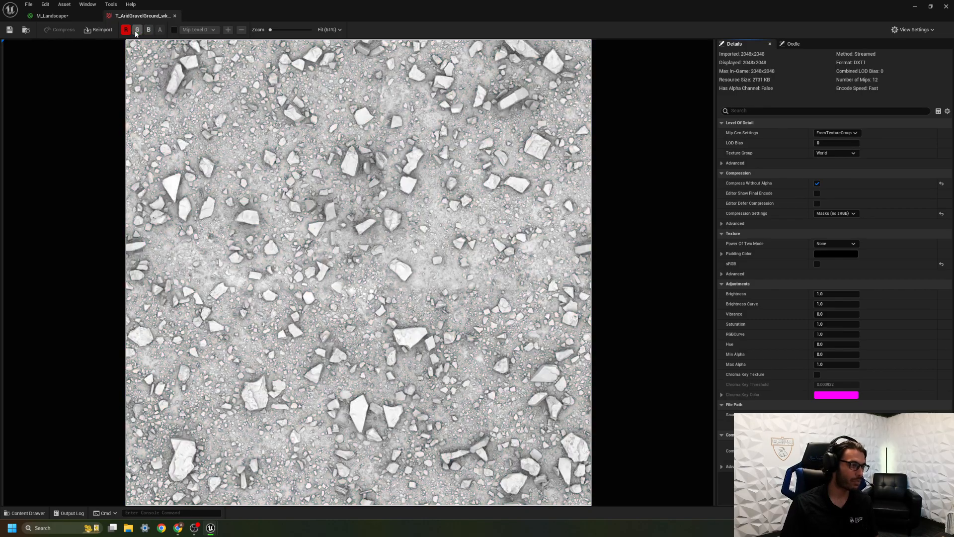
{"action": "left_click", "coordinate": [138, 30]}
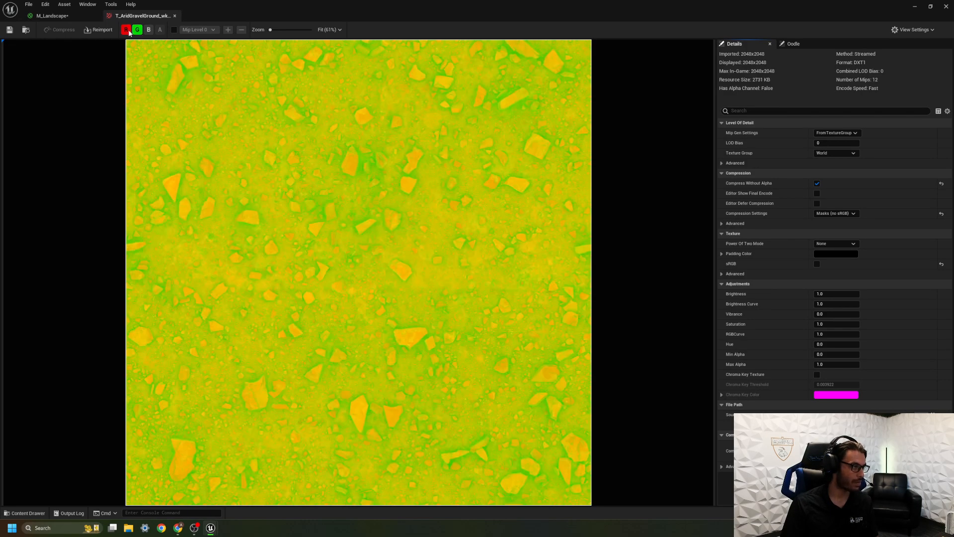
{"action": "left_click", "coordinate": [125, 30]}
{"action": "left_click", "coordinate": [126, 30]}
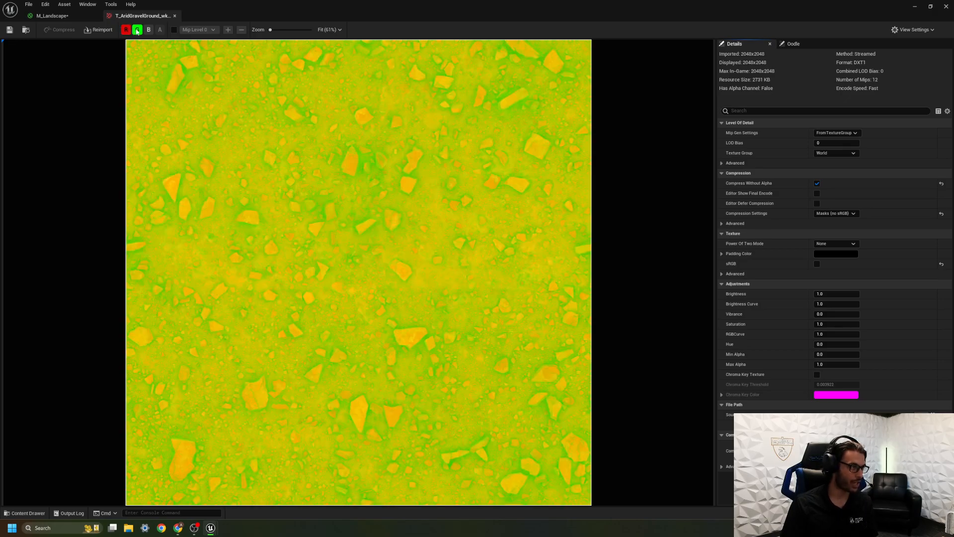
{"action": "left_click", "coordinate": [137, 30]}
{"action": "left_click", "coordinate": [126, 30]}
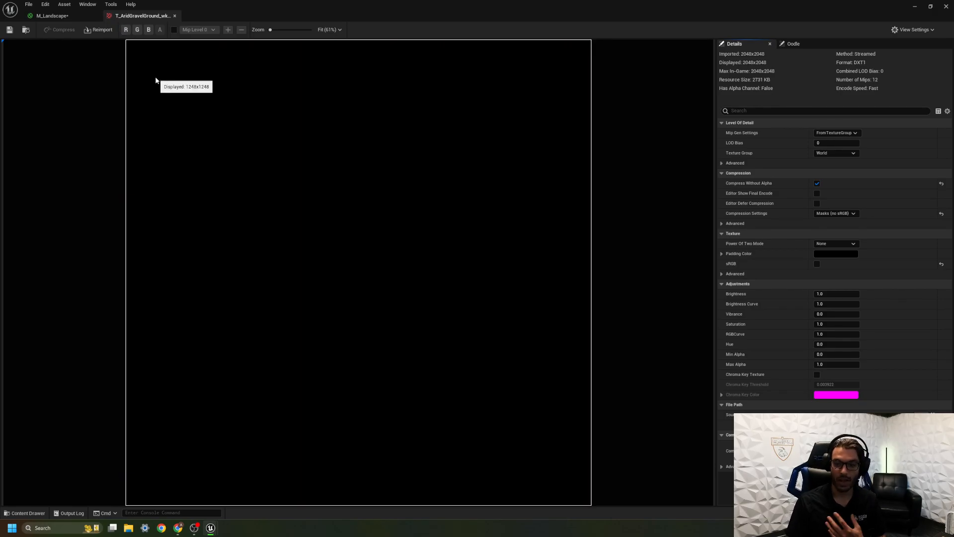
{"action": "left_click", "coordinate": [126, 30]}
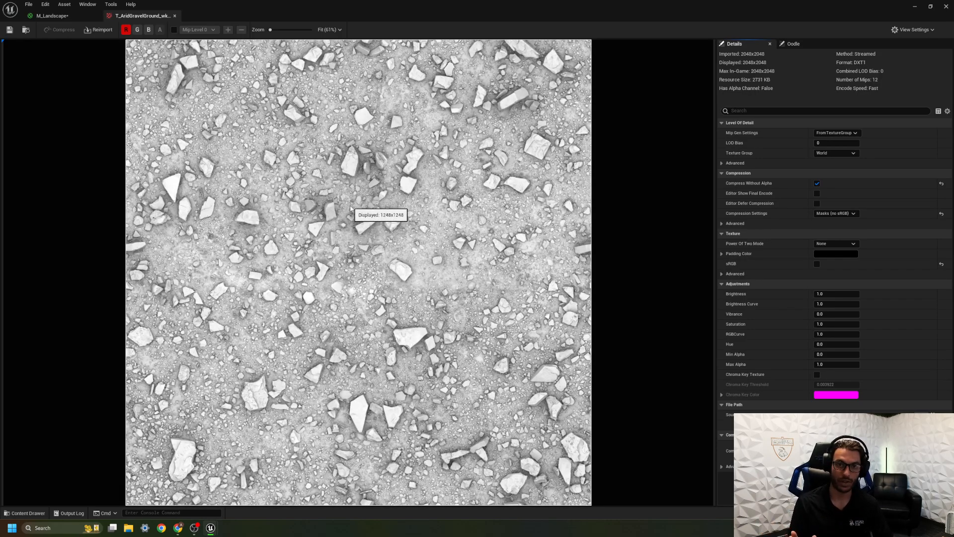
{"action": "left_click", "coordinate": [125, 30]}
{"action": "left_click", "coordinate": [138, 30]}
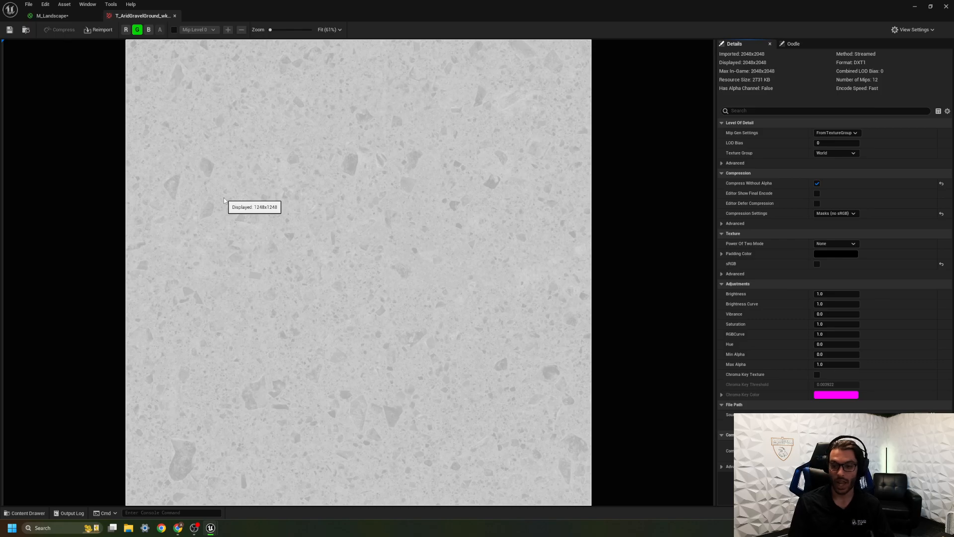
{"action": "left_click", "coordinate": [148, 30]}
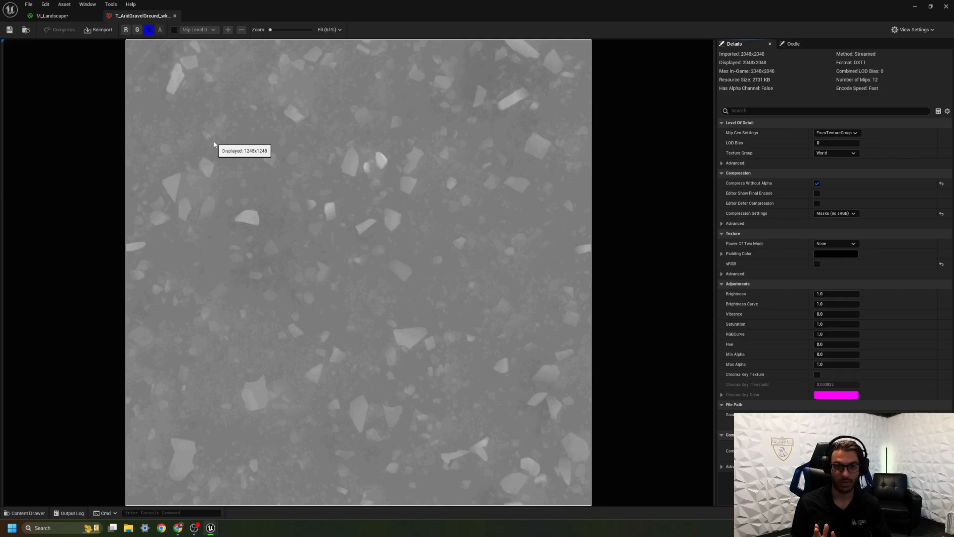
{"action": "left_click", "coordinate": [137, 30]}
{"action": "left_click", "coordinate": [125, 30]}
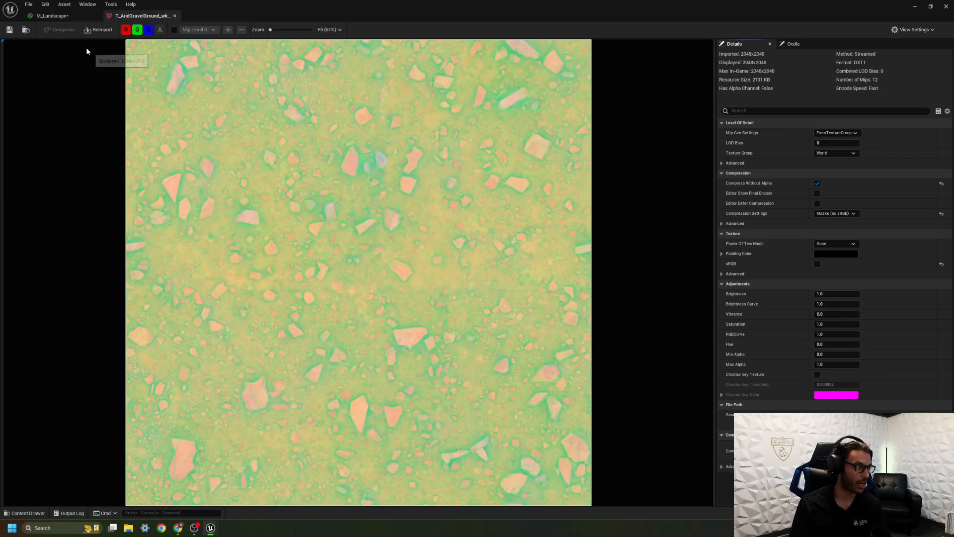
{"action": "left_click", "coordinate": [175, 16]}
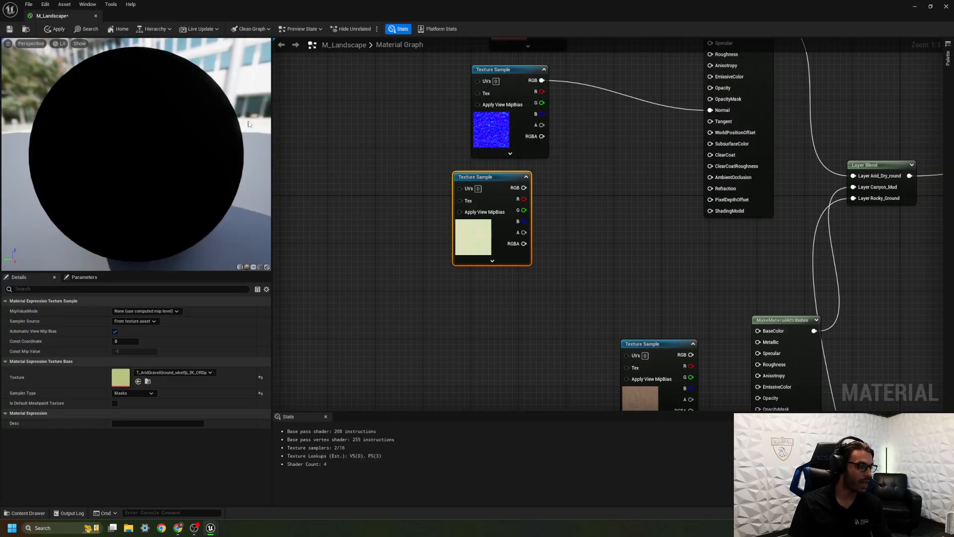
Connect the arid gravel ORDp sample's R output to Opacity and its G output to Roughness.
{"action": "left_click_drag", "start_coordinate": [524, 199], "coordinate": [710, 98]}
{"action": "left_click_drag", "start_coordinate": [523, 210], "coordinate": [711, 55]}
{"action": "right_click_drag", "start_coordinate": [683, 99], "coordinate": [604, 156]}
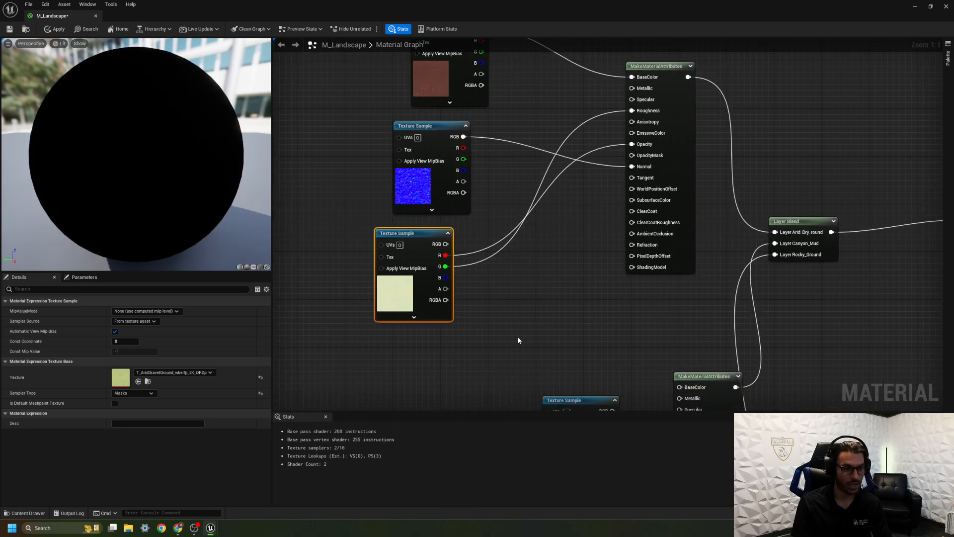
Shift the canyon mud colour sample away from its MakeMaterialAttributes node and connect the colour to BaseColor and the normal sample to Normal.
{"action": "right_click_drag", "start_coordinate": [517, 336], "coordinate": [512, 277]}
{"action": "right_click_drag", "start_coordinate": [460, 207], "coordinate": [450, 49]}
{"action": "left_click_drag", "start_coordinate": [469, 89], "coordinate": [416, 81]}
{"action": "right_click_drag", "start_coordinate": [484, 88], "coordinate": [464, 147]}
{"action": "left_click_drag", "start_coordinate": [439, 149], "coordinate": [560, 132]}
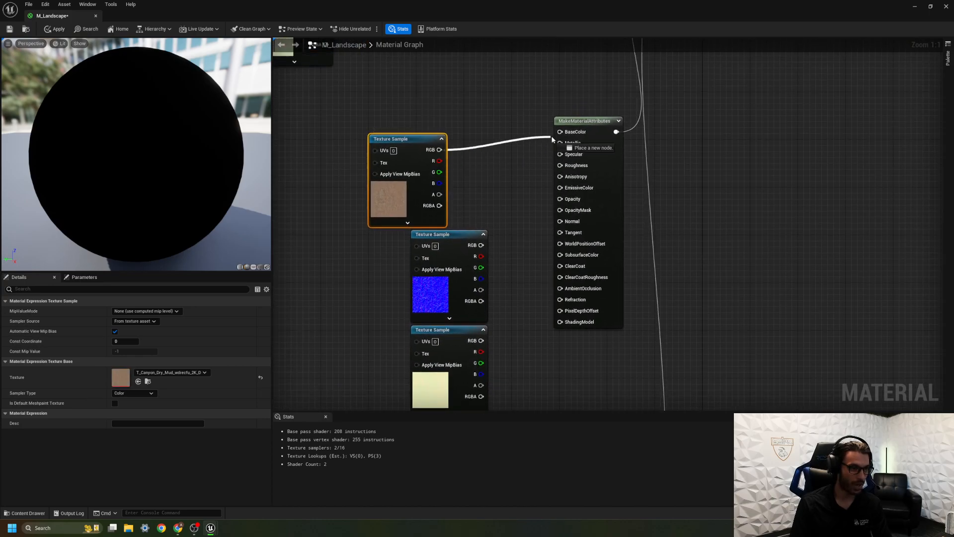
{"action": "left_click_drag", "start_coordinate": [481, 245], "coordinate": [560, 221]}
Connect the canyon mud ORDp sample's R output to Opacity and G output to Roughness, and check which texture the sample uses.
{"action": "right_click_drag", "start_coordinate": [515, 270], "coordinate": [510, 172]}
{"action": "left_click_drag", "start_coordinate": [477, 253], "coordinate": [556, 101]}
{"action": "left_click_drag", "start_coordinate": [477, 265], "coordinate": [556, 67]}
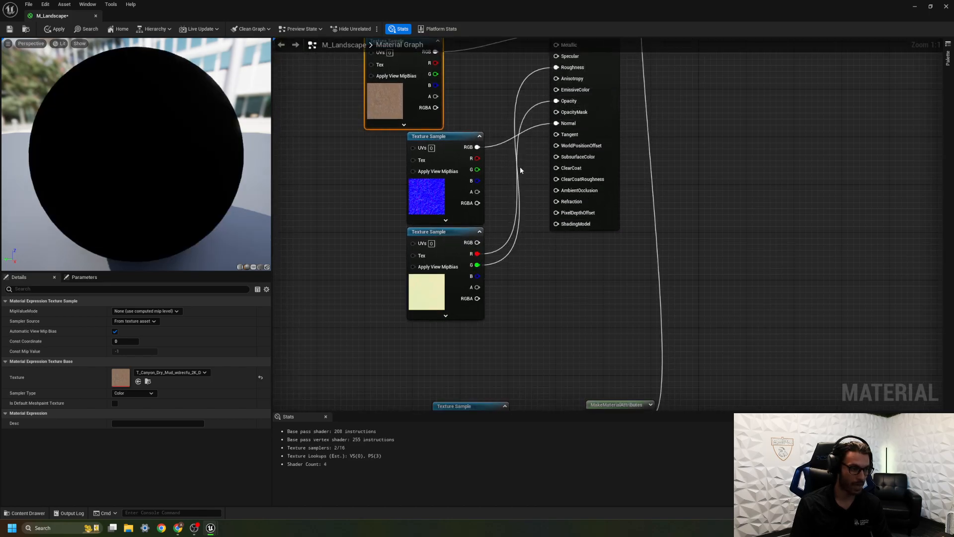
{"action": "left_click", "coordinate": [433, 289]}
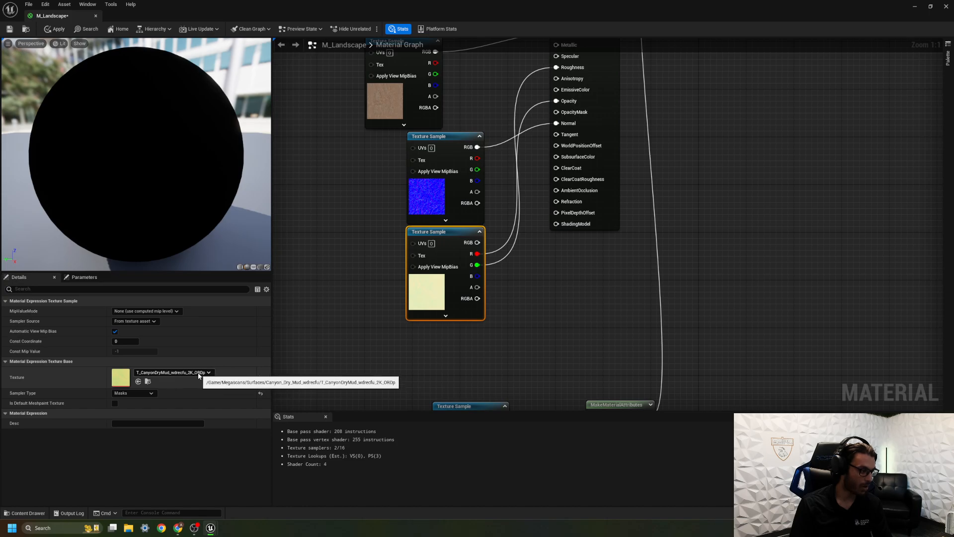
Connect the rocky ground colour to BaseColor, normal to Normal, and the ORDp sample's R to Opacity and G to Roughness.
{"action": "right_click_drag", "start_coordinate": [395, 377], "coordinate": [339, 68]}
{"action": "left_click_drag", "start_coordinate": [446, 108], "coordinate": [535, 108]}
{"action": "left_click_drag", "start_coordinate": [424, 222], "coordinate": [535, 197]}
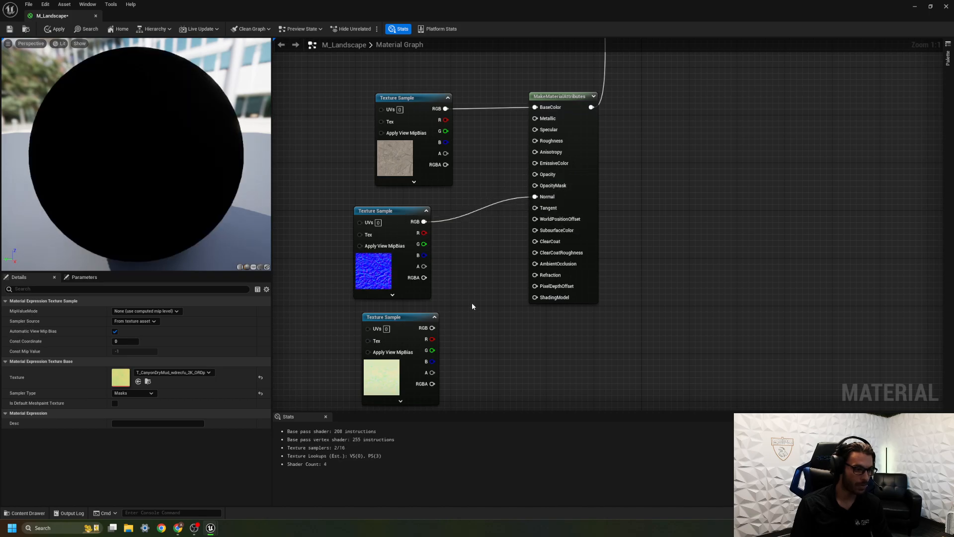
{"action": "left_click_drag", "start_coordinate": [432, 339], "coordinate": [535, 175]}
{"action": "left_click_drag", "start_coordinate": [432, 350], "coordinate": [535, 141]}
Move the canyon mud and rocky ground MakeMaterialAttributes nodes into a column beneath the arid gravel one.
{"action": "scroll", "coordinate": [473, 86], "scroll_direction": "down", "scroll_amount": 1}
{"action": "right_click_drag", "start_coordinate": [473, 87], "coordinate": [485, 286]}
{"action": "scroll", "coordinate": [485, 285], "scroll_direction": "down", "scroll_amount": 3}
{"action": "right_click_drag", "start_coordinate": [502, 126], "coordinate": [576, 336]}
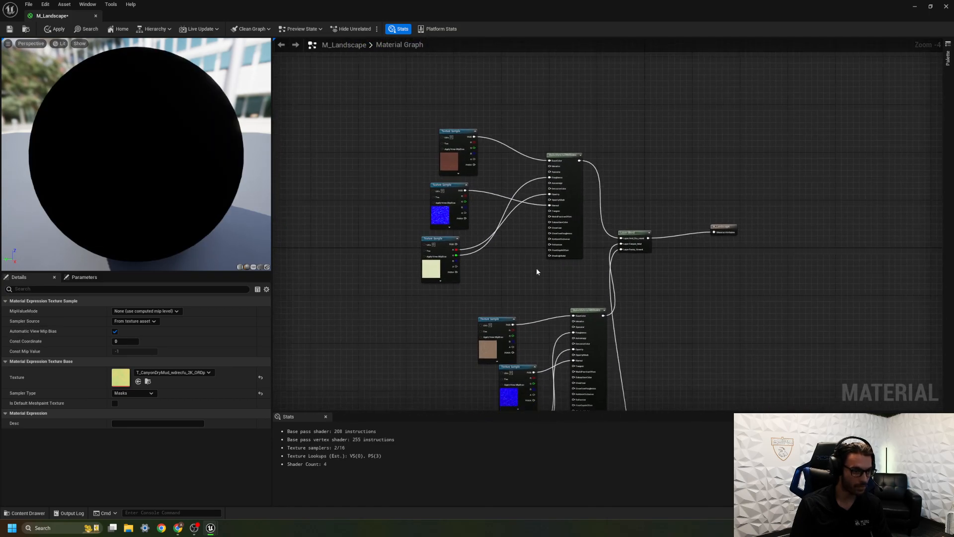
{"action": "scroll", "coordinate": [513, 251], "scroll_direction": "up", "scroll_amount": 3}
{"action": "right_click_drag", "start_coordinate": [557, 175], "coordinate": [527, 160]}
{"action": "scroll", "coordinate": [528, 149], "scroll_direction": "down", "scroll_amount": 7}
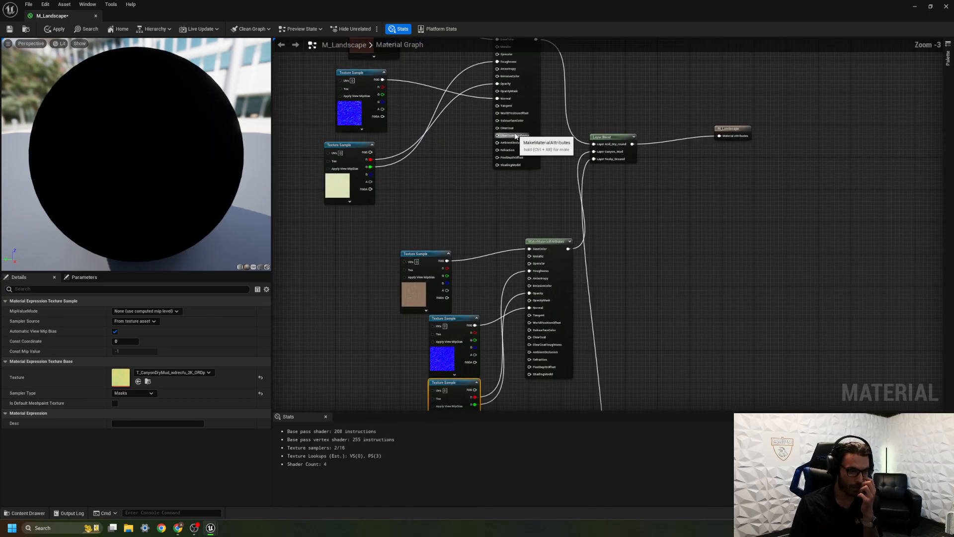
{"action": "scroll", "coordinate": [512, 202], "scroll_direction": "up", "scroll_amount": 2}
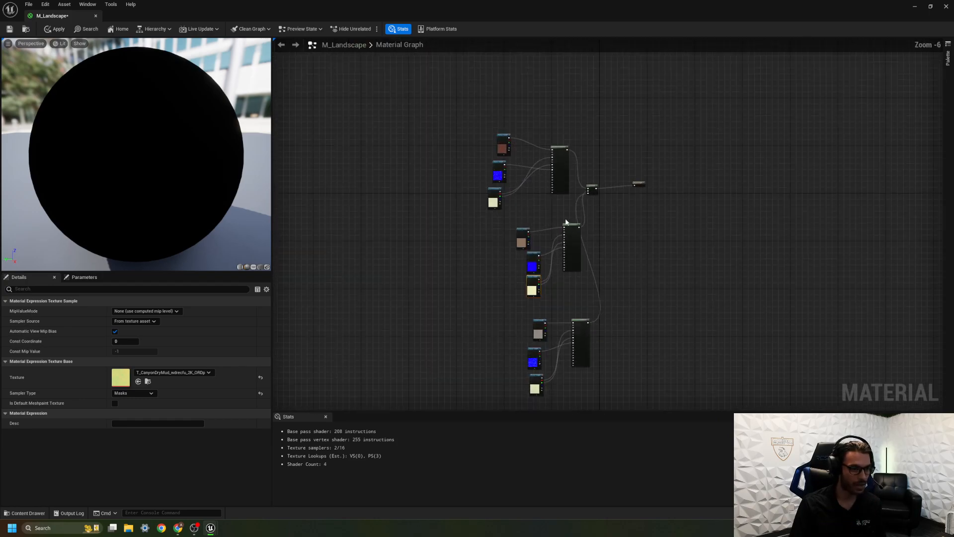
{"action": "left_click", "coordinate": [539, 200]}
{"action": "left_click_drag", "start_coordinate": [539, 201], "coordinate": [536, 197]}
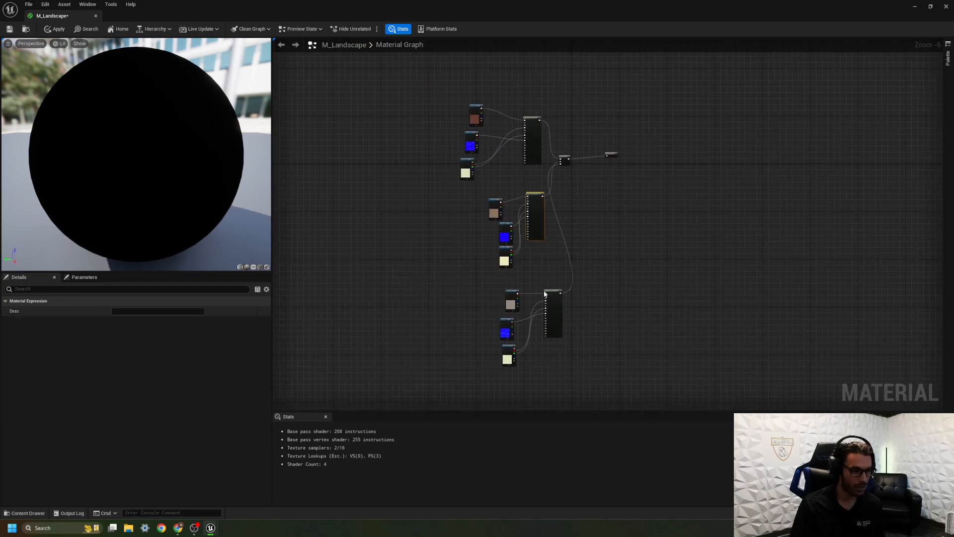
{"action": "left_click_drag", "start_coordinate": [547, 291], "coordinate": [535, 294]}
Select the M_Landscape output node to review its settings, save the material and close the material editor.
{"action": "scroll", "coordinate": [534, 259], "scroll_direction": "up", "scroll_amount": 4}
{"action": "right_click_drag", "start_coordinate": [533, 259], "coordinate": [544, 286]}
{"action": "scroll", "coordinate": [575, 291], "scroll_direction": "down", "scroll_amount": 5}
{"action": "scroll", "coordinate": [575, 295], "scroll_direction": "up", "scroll_amount": 1}
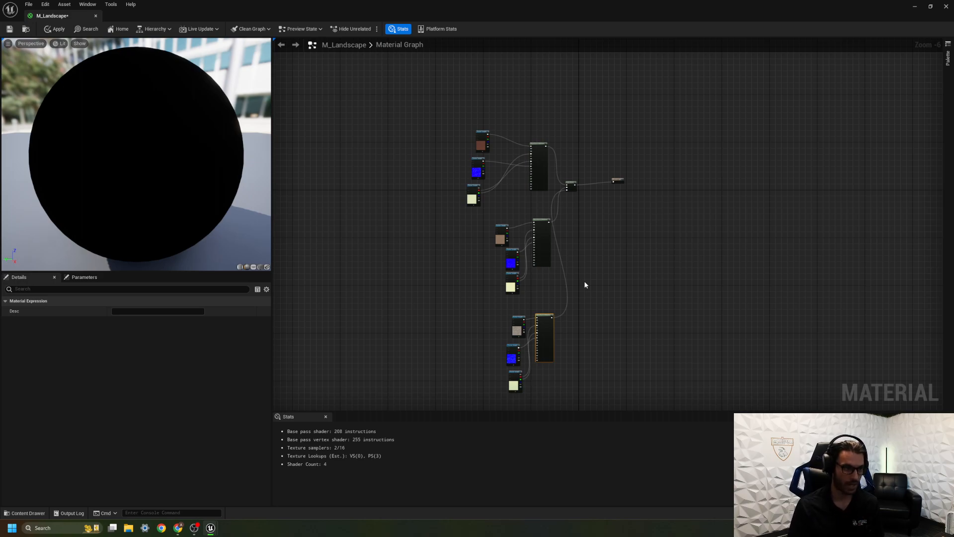
{"action": "scroll", "coordinate": [512, 199], "scroll_direction": "up", "scroll_amount": 2}
{"action": "right_click_drag", "start_coordinate": [569, 148], "coordinate": [538, 305]}
{"action": "right_click_drag", "start_coordinate": [600, 279], "coordinate": [528, 130]}
{"action": "scroll", "coordinate": [529, 131], "scroll_direction": "up", "scroll_amount": 2}
{"action": "left_click", "coordinate": [667, 191]}
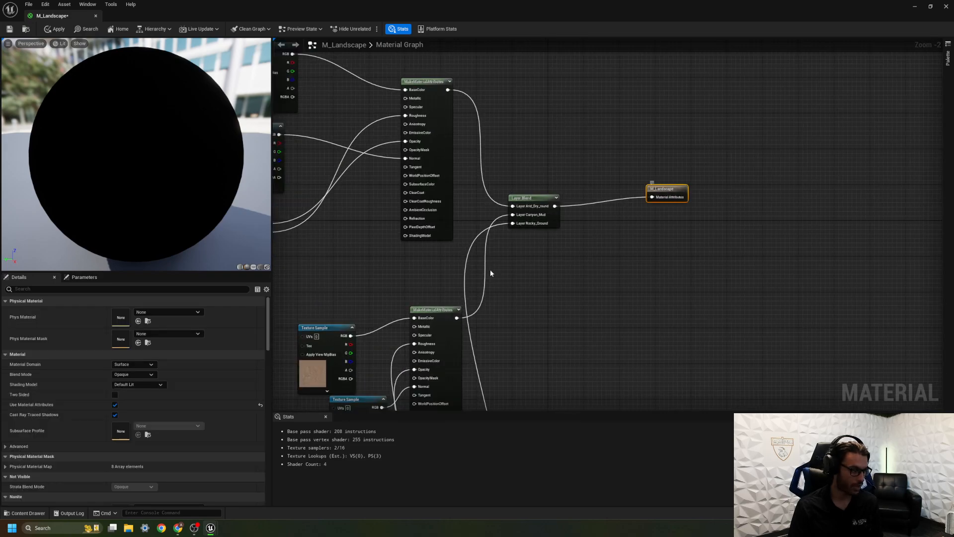
{"action": "left_click", "coordinate": [9, 29]}
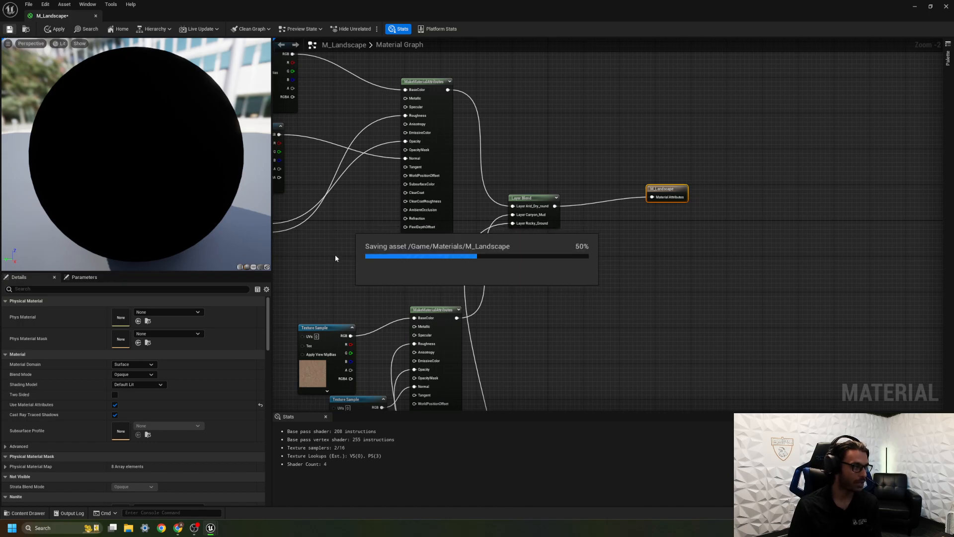
{"action": "left_click", "coordinate": [94, 16]}
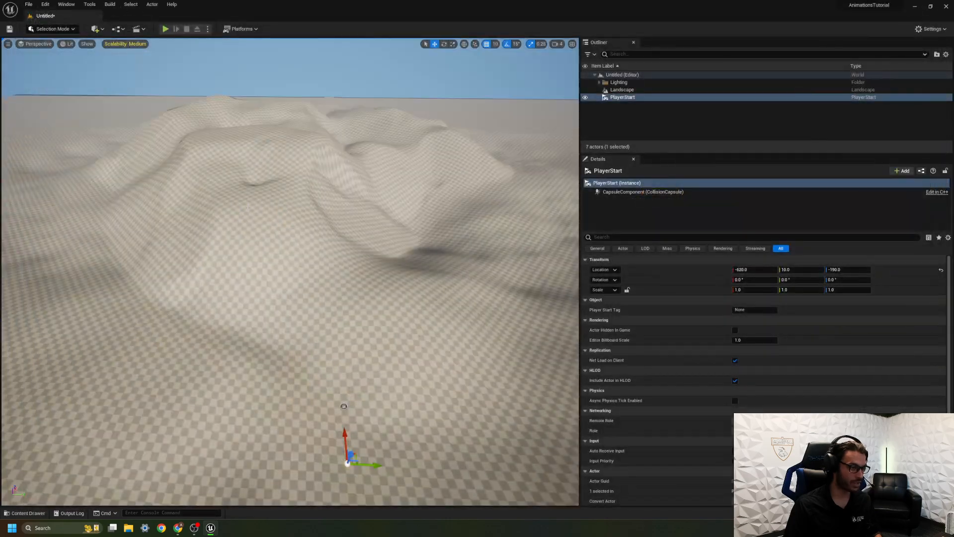
Assign M_Landscape from the Materials folder as the Landscape Material of the Landscape actor.
{"action": "left_click", "coordinate": [622, 90]}
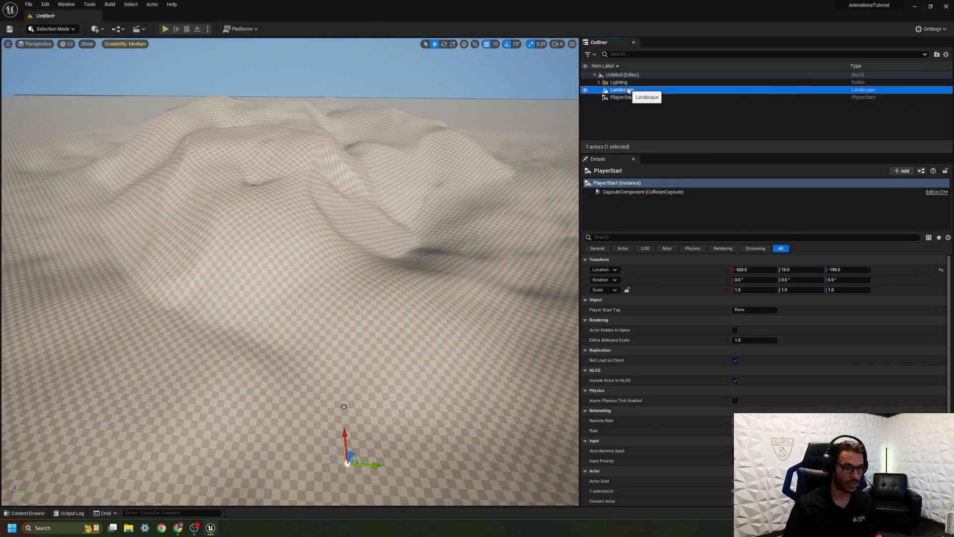
{"action": "scroll", "coordinate": [669, 324], "scroll_direction": "down", "scroll_amount": 5}
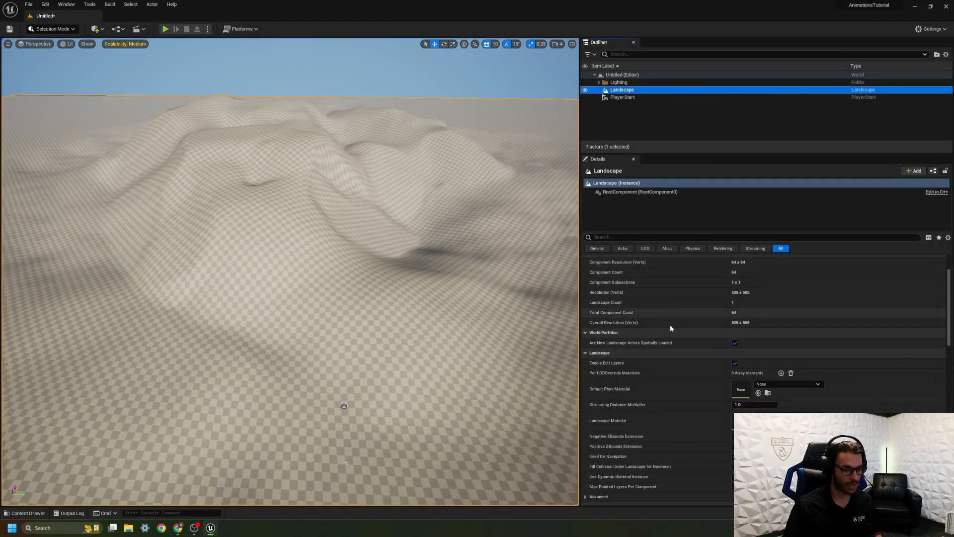
{"action": "key", "text": "ctrl+space"}
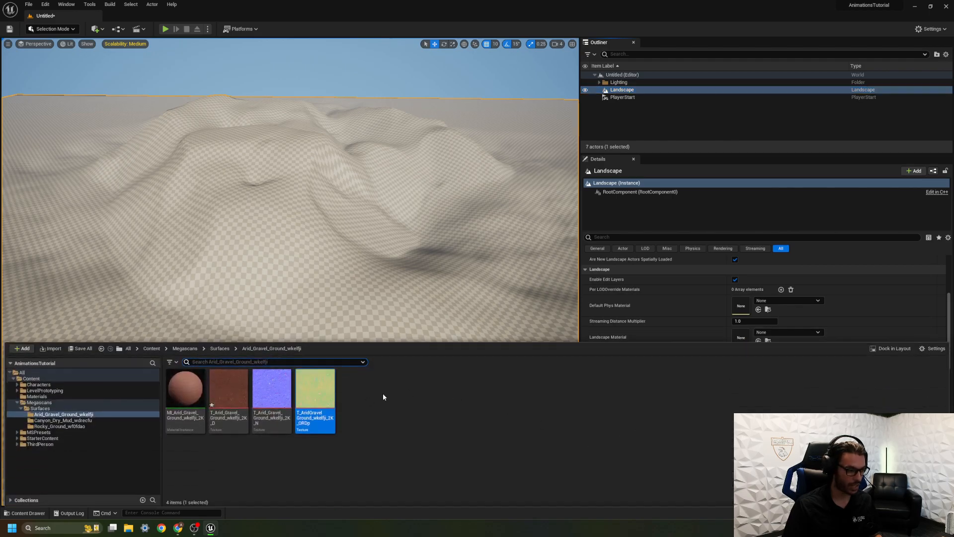
{"action": "left_click", "coordinate": [37, 397]}
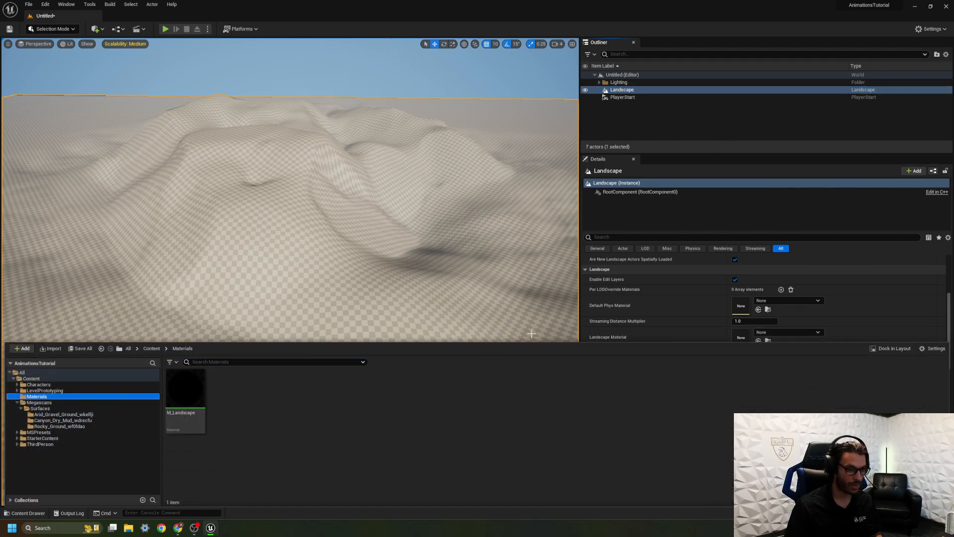
{"action": "scroll", "coordinate": [679, 306], "scroll_direction": "down", "scroll_amount": 2}
{"action": "left_click_drag", "start_coordinate": [186, 396], "coordinate": [741, 302]}
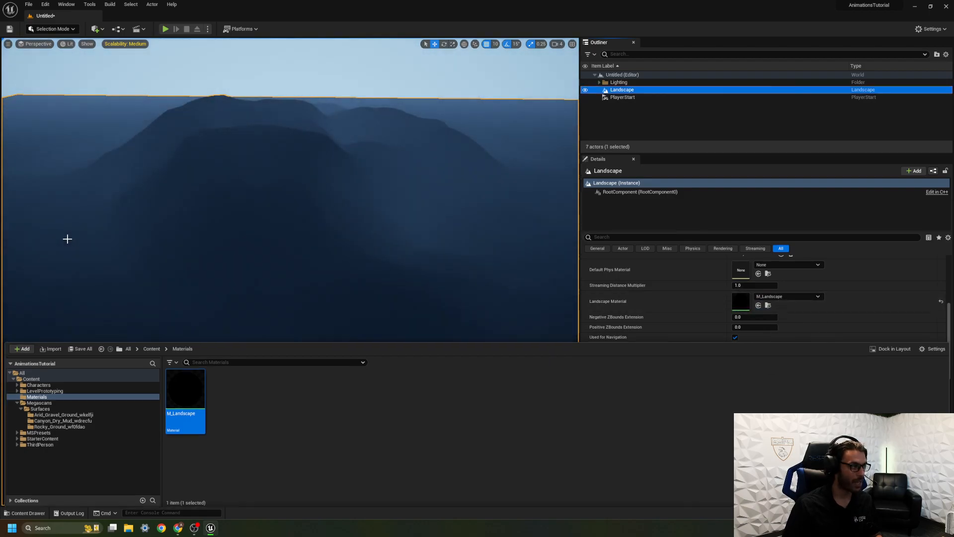
Switch the level editor to Landscape Mode and open its Paint tools.
{"action": "left_click", "coordinate": [68, 241]}
{"action": "left_click", "coordinate": [52, 29]}
{"action": "left_click", "coordinate": [56, 48]}
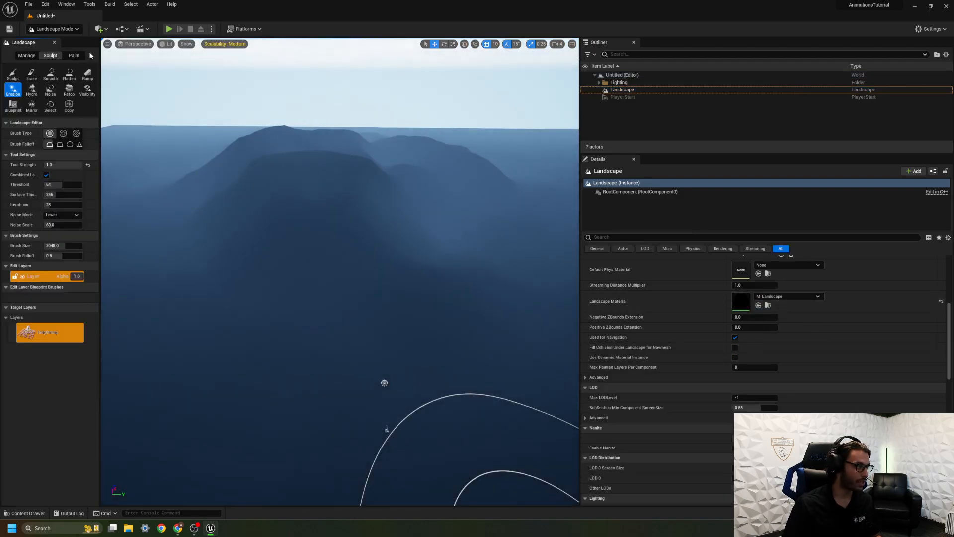
{"action": "left_click", "coordinate": [73, 56]}
Create weight-blended layer info objects for Arid_Dry_round, Canyon_Mud and Rocky_Ground in the Untitled_1_sharedassets folder.
{"action": "left_click", "coordinate": [78, 286]}
{"action": "left_click", "coordinate": [87, 297]}
{"action": "left_click", "coordinate": [517, 339]}
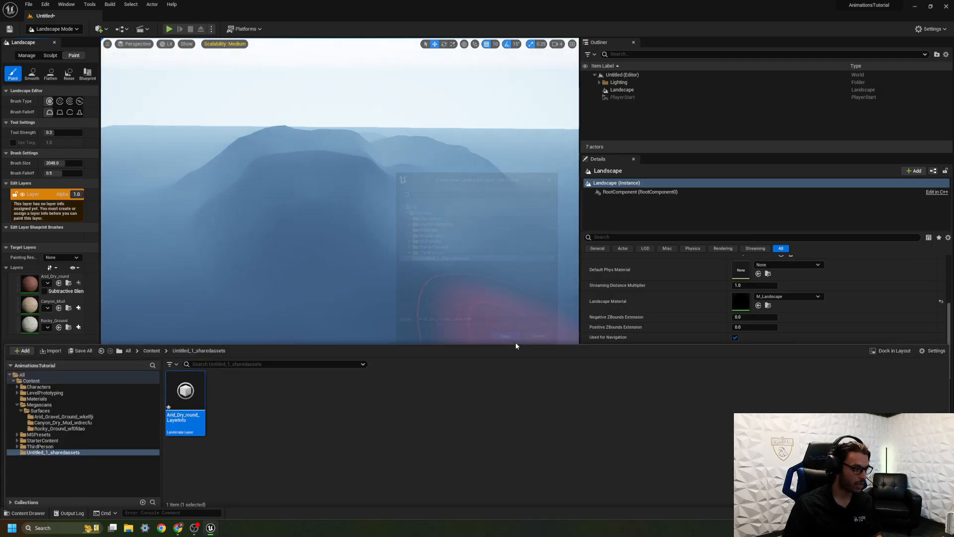
{"action": "left_click", "coordinate": [78, 308]}
{"action": "left_click", "coordinate": [117, 318]}
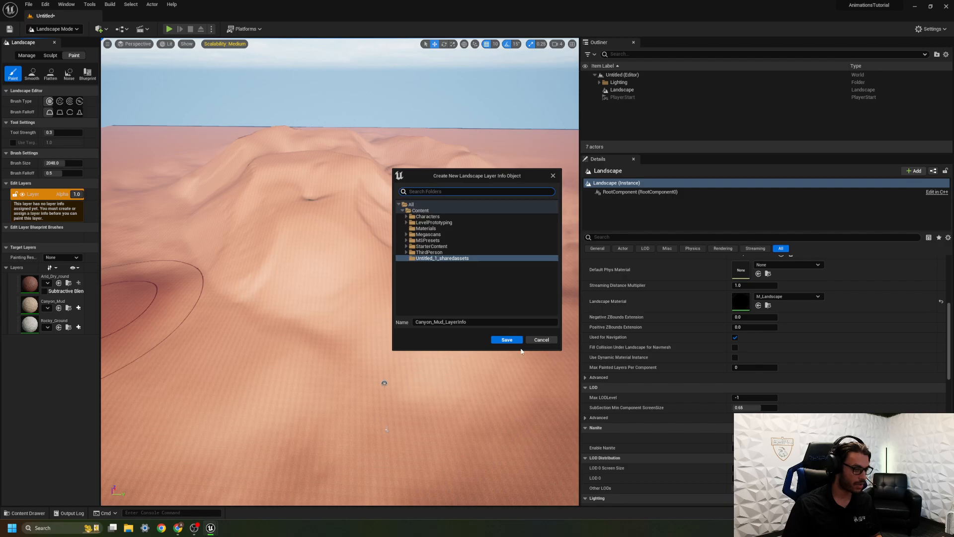
{"action": "left_click", "coordinate": [515, 339]}
{"action": "left_click", "coordinate": [78, 330]}
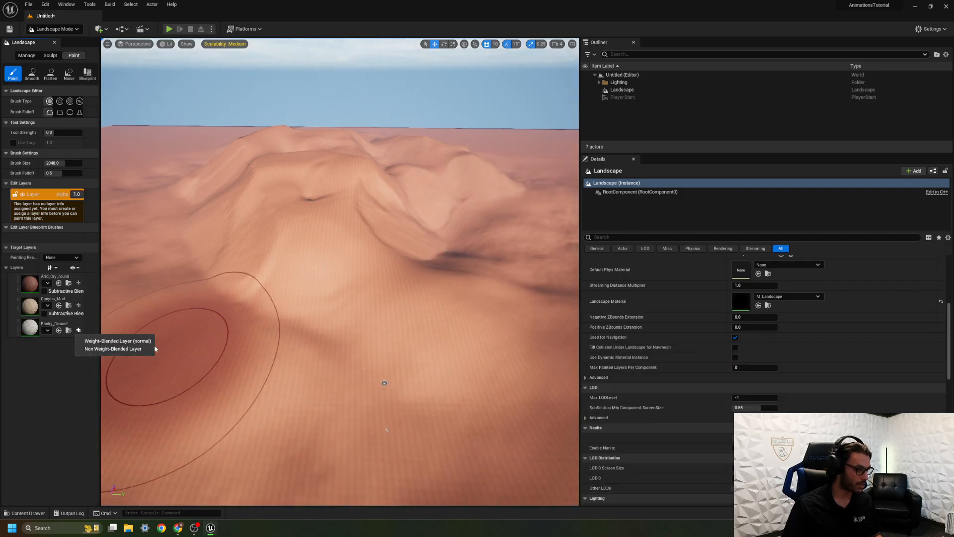
{"action": "left_click", "coordinate": [117, 342]}
{"action": "left_click", "coordinate": [505, 341]}
Examine the arid ground texture on the hills from close up and from a distance.
{"action": "right_click_drag", "start_coordinate": [499, 325], "coordinate": [502, 278]}
{"action": "key", "text": "w"}
{"action": "mouse_move", "coordinate": [302, 320]}
{"action": "right_mouse_down"}
{"action": "mouse_move", "coordinate": [301, 373]}
{"action": "mouse_move", "coordinate": [303, 320]}
{"action": "right_mouse_up"}
{"action": "key", "text": "s"}
{"action": "left_click", "coordinate": [31, 312]}
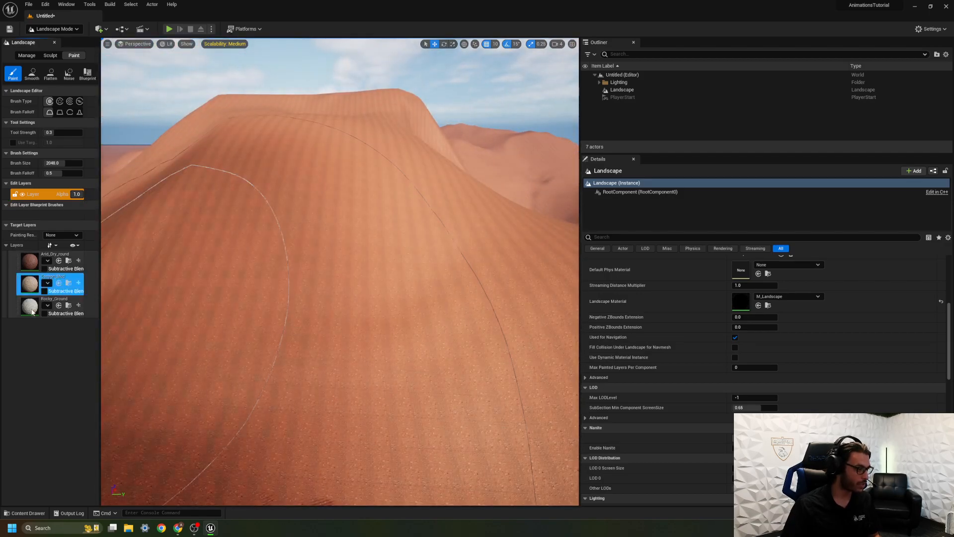
{"action": "left_click", "coordinate": [29, 263]}
{"action": "key", "text": "s"}
{"action": "mouse_move", "coordinate": [323, 277]}
{"action": "right_mouse_down"}
{"action": "mouse_move", "coordinate": [324, 256]}
{"action": "mouse_move", "coordinate": [323, 265]}
{"action": "right_mouse_up"}
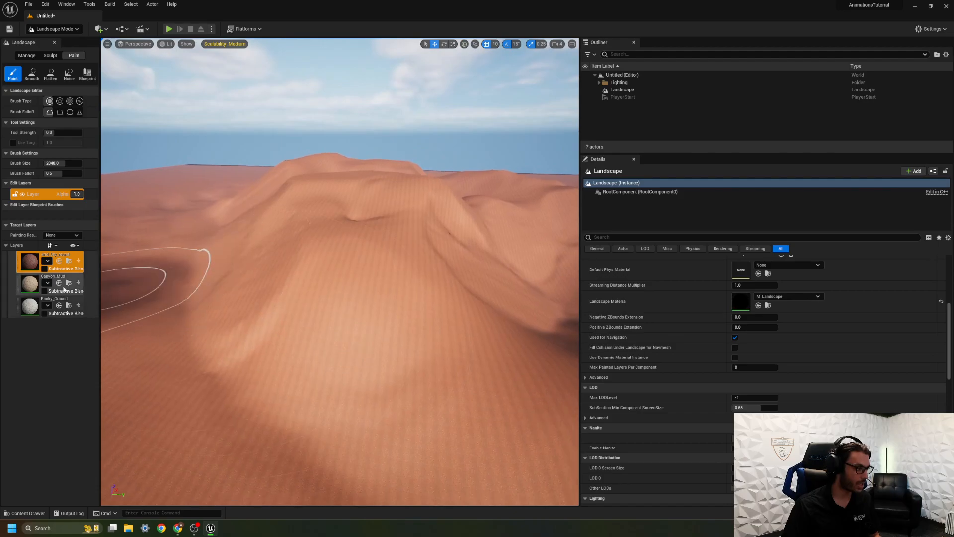
Paint the Canyon_Mud layer over the lower slopes all around the hills.
{"action": "left_click", "coordinate": [28, 283]}
{"action": "mouse_move", "coordinate": [278, 320]}
{"action": "left_mouse_down"}
{"action": "mouse_move", "coordinate": [304, 323]}
{"action": "mouse_move", "coordinate": [211, 298]}
{"action": "mouse_move", "coordinate": [208, 258]}
{"action": "mouse_move", "coordinate": [224, 204]}
{"action": "mouse_move", "coordinate": [245, 318]}
{"action": "mouse_move", "coordinate": [268, 342]}
{"action": "left_mouse_up"}
{"action": "key", "text": "s"}
{"action": "mouse_move", "coordinate": [343, 371]}
{"action": "right_mouse_down"}
{"action": "mouse_move", "coordinate": [361, 393]}
{"action": "mouse_move", "coordinate": [343, 370]}
{"action": "right_mouse_up"}
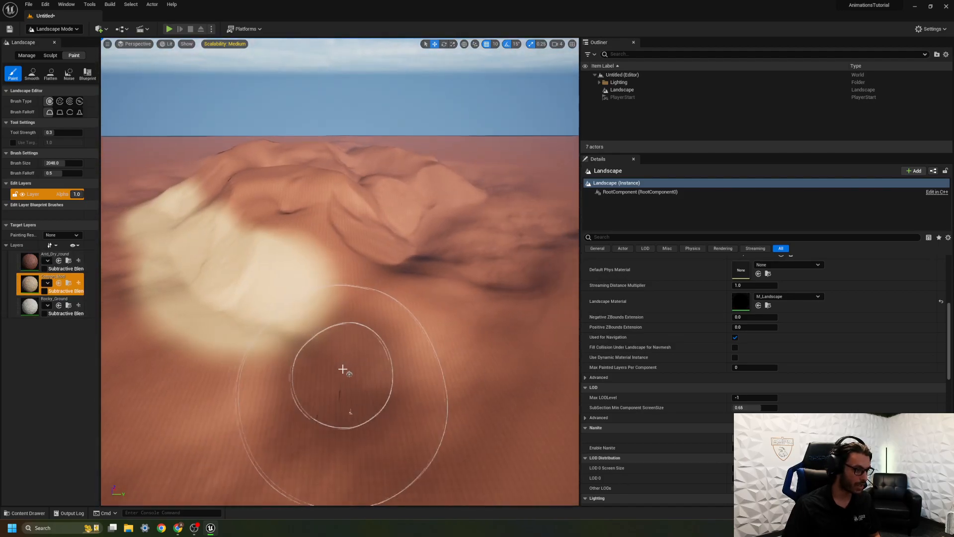
{"action": "left_click_drag", "start_coordinate": [390, 323], "coordinate": [467, 225]}
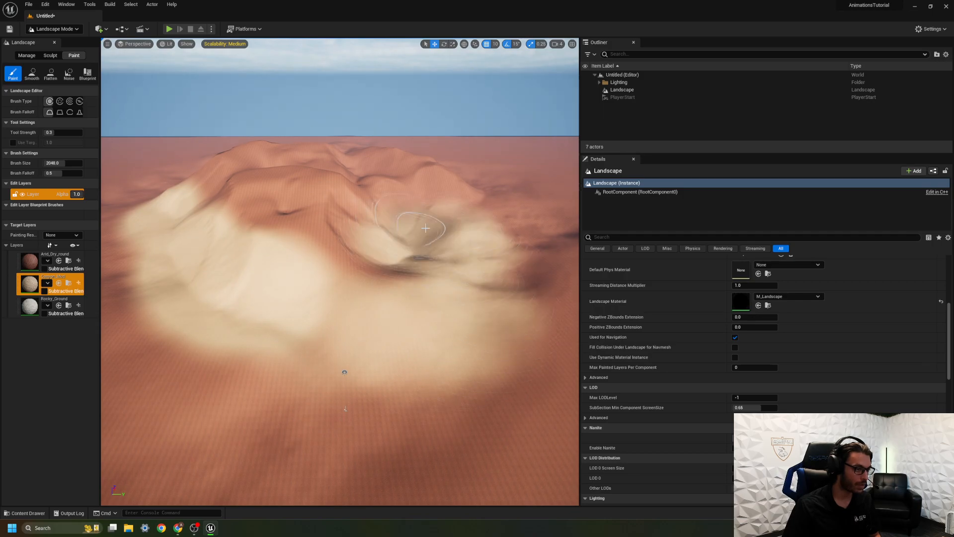
{"action": "key", "text": "w"}
{"action": "mouse_move", "coordinate": [478, 276]}
{"action": "right_mouse_down"}
{"action": "mouse_move", "coordinate": [536, 303]}
{"action": "mouse_move", "coordinate": [502, 311]}
{"action": "mouse_move", "coordinate": [497, 278]}
{"action": "mouse_move", "coordinate": [478, 276]}
{"action": "mouse_move", "coordinate": [271, 304]}
{"action": "right_mouse_up"}
{"action": "key", "text": "s"}
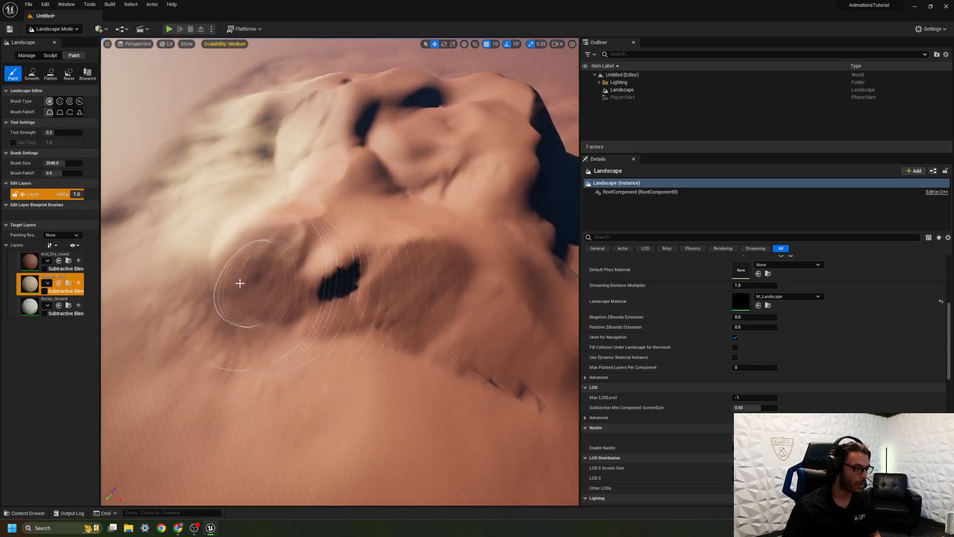
{"action": "left_click_drag", "start_coordinate": [431, 332], "coordinate": [502, 338]}
{"action": "mouse_move", "coordinate": [502, 338]}
{"action": "right_mouse_down"}
{"action": "mouse_move", "coordinate": [537, 318]}
{"action": "mouse_move", "coordinate": [398, 329]}
{"action": "right_mouse_up"}
{"action": "key", "text": "w"}
{"action": "left_click_drag", "start_coordinate": [505, 338], "coordinate": [512, 333]}
{"action": "right_click_drag", "start_coordinate": [512, 333], "coordinate": [517, 318]}
{"action": "mouse_move", "coordinate": [439, 323]}
{"action": "right_mouse_down"}
{"action": "mouse_move", "coordinate": [487, 328]}
{"action": "mouse_move", "coordinate": [478, 323]}
{"action": "right_mouse_up"}
{"action": "key", "text": "s"}
{"action": "mouse_move", "coordinate": [493, 389]}
{"action": "right_mouse_down"}
{"action": "mouse_move", "coordinate": [517, 402]}
{"action": "mouse_move", "coordinate": [507, 333]}
{"action": "right_mouse_up"}
{"action": "key", "text": "w"}
{"action": "key", "text": "s"}
{"action": "mouse_move", "coordinate": [417, 430]}
{"action": "right_mouse_down"}
{"action": "mouse_move", "coordinate": [477, 437]}
{"action": "mouse_move", "coordinate": [416, 412]}
{"action": "right_mouse_up"}
{"action": "key", "text": "a"}
{"action": "key", "text": "d"}
Paint the Rocky_Ground layer over the hilltops and inspect the painted ground up close.
{"action": "left_click", "coordinate": [36, 312]}
{"action": "key", "text": "a"}
{"action": "mouse_move", "coordinate": [278, 299]}
{"action": "right_mouse_down"}
{"action": "mouse_move", "coordinate": [358, 358]}
{"action": "mouse_move", "coordinate": [317, 310]}
{"action": "right_mouse_up"}
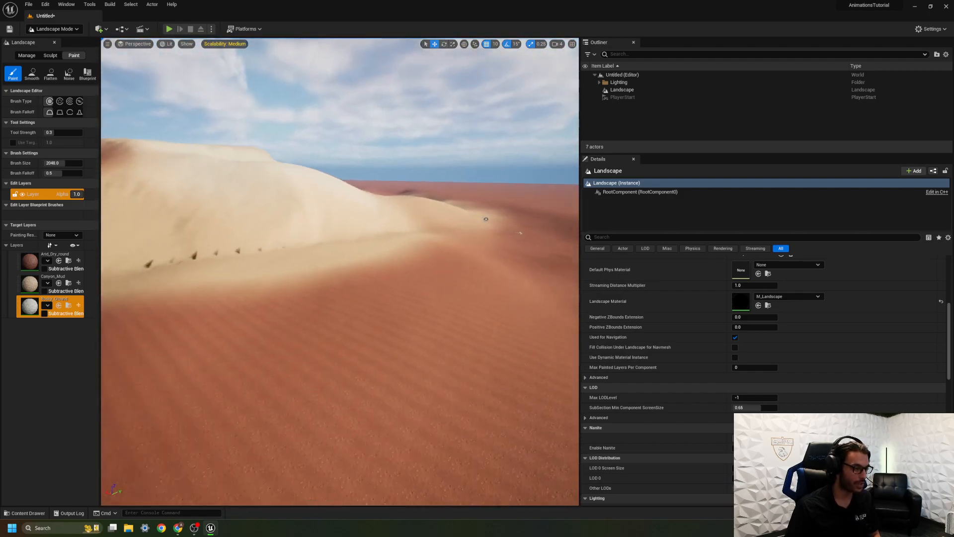
{"action": "right_click_drag", "start_coordinate": [340, 271], "coordinate": [359, 135]}
{"action": "right_click_drag", "start_coordinate": [315, 394], "coordinate": [318, 396]}
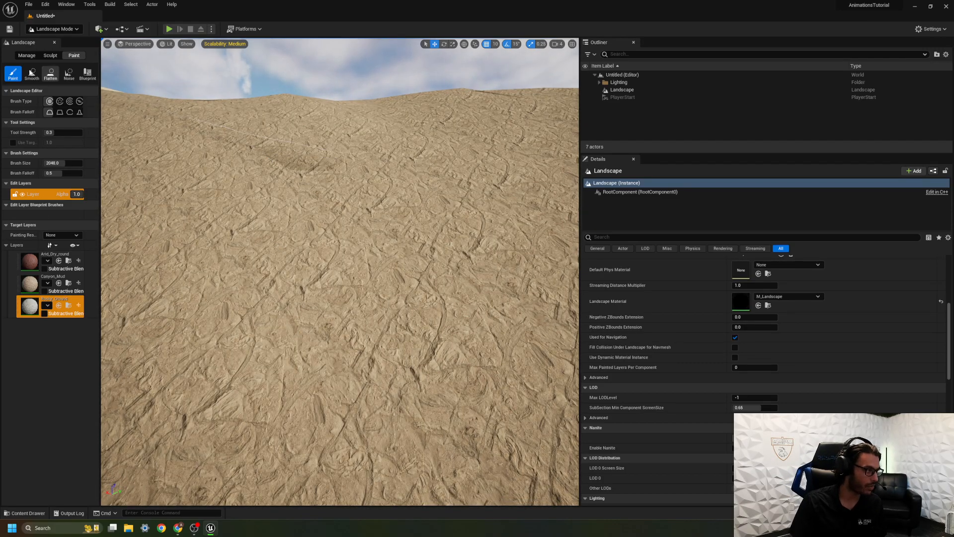
Return to Selection Mode and save the level as NewMap in the Content folder.
{"action": "left_click", "coordinate": [69, 74]}
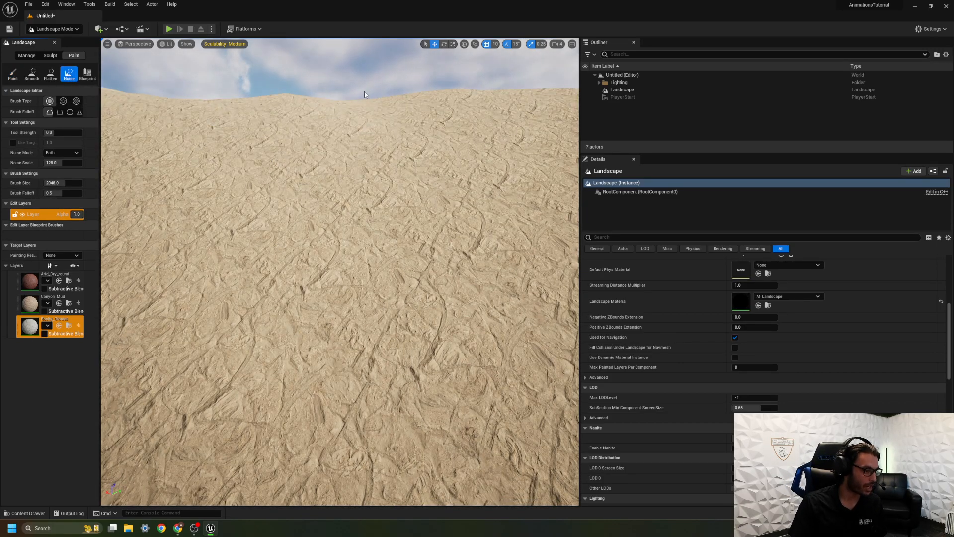
{"action": "left_click", "coordinate": [54, 28]}
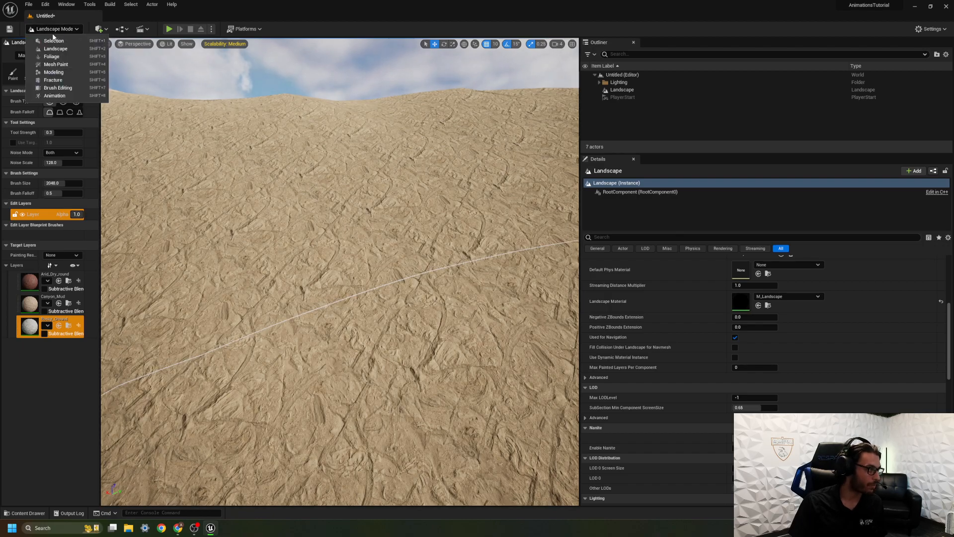
{"action": "left_click", "coordinate": [47, 38]}
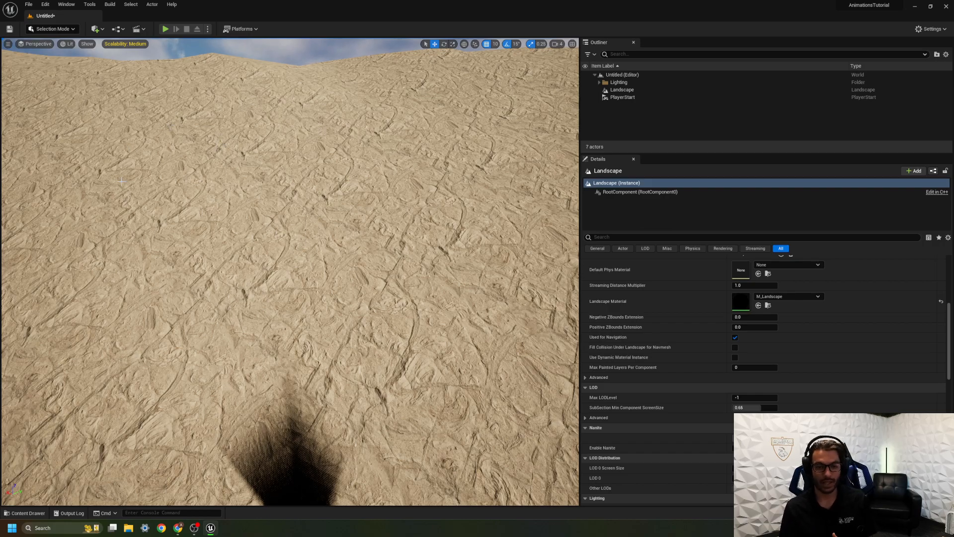
{"action": "key", "text": "w"}
{"action": "right_click_drag", "start_coordinate": [384, 271], "coordinate": [416, 265]}
{"action": "key", "text": "ctrl+s"}
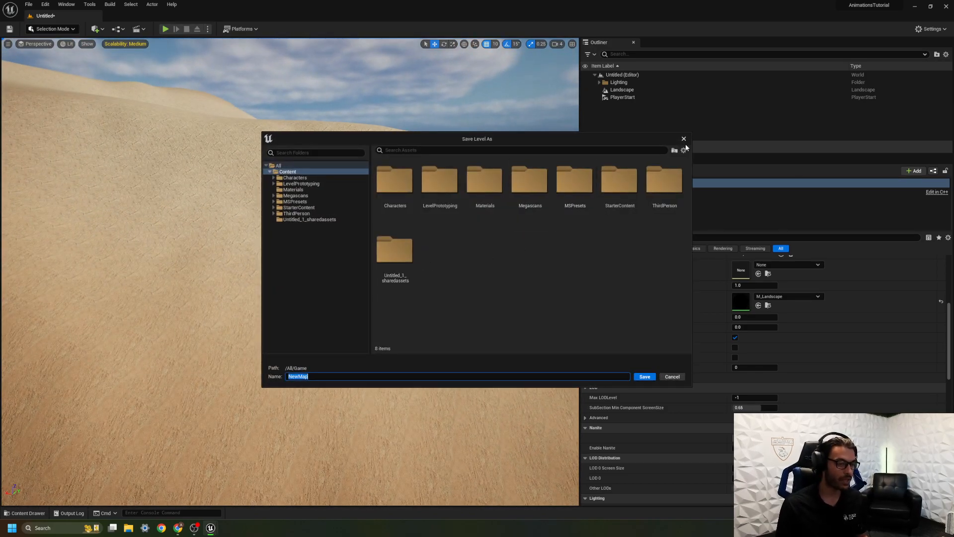
{"action": "left_click", "coordinate": [648, 377]}
Open the M_Landscape material from the Materials folder and add a LandscapeLayerCoords node beside the arid ground textures.
{"action": "key", "text": "ctrl+space"}
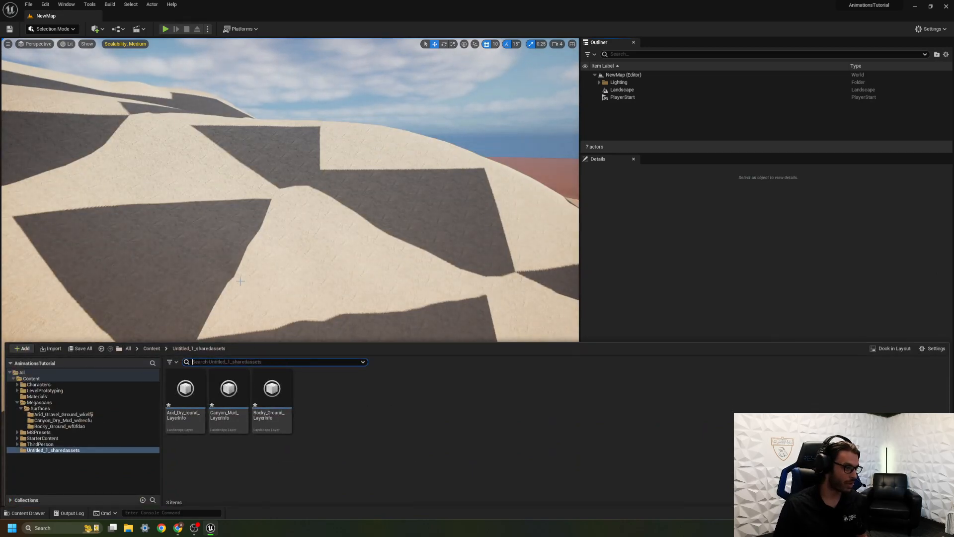
{"action": "left_click", "coordinate": [50, 397]}
{"action": "double_click", "coordinate": [195, 401]}
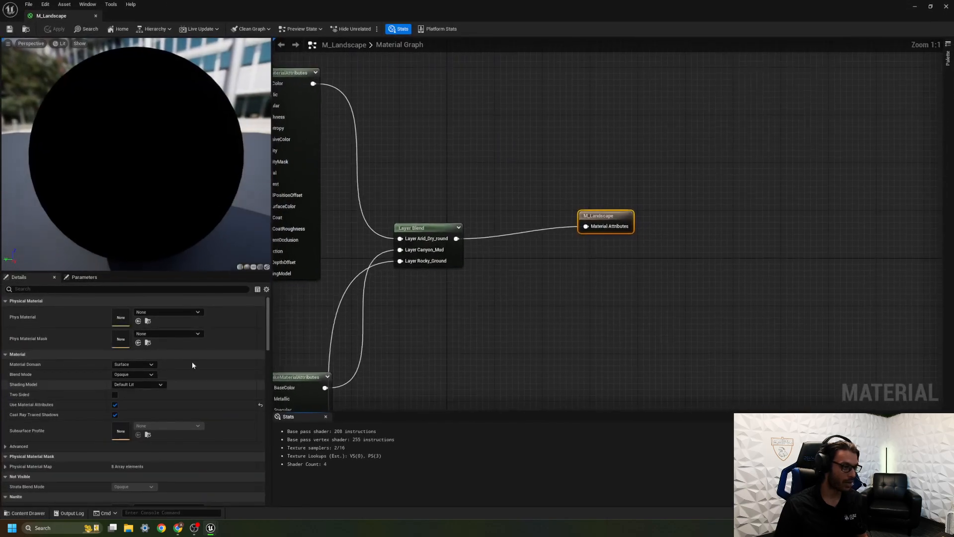
{"action": "scroll", "coordinate": [627, 204], "scroll_direction": "down", "scroll_amount": 3}
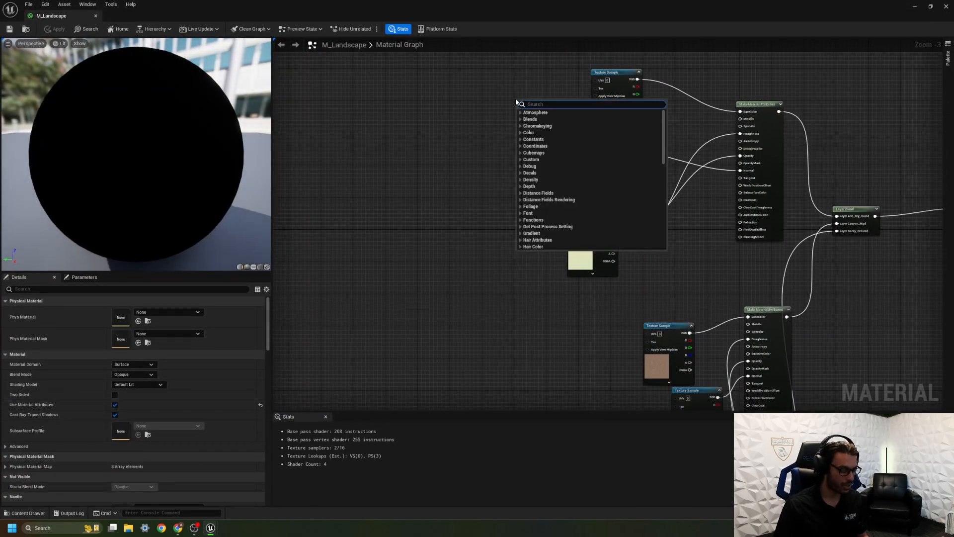
{"action": "type", "text": "lands"}
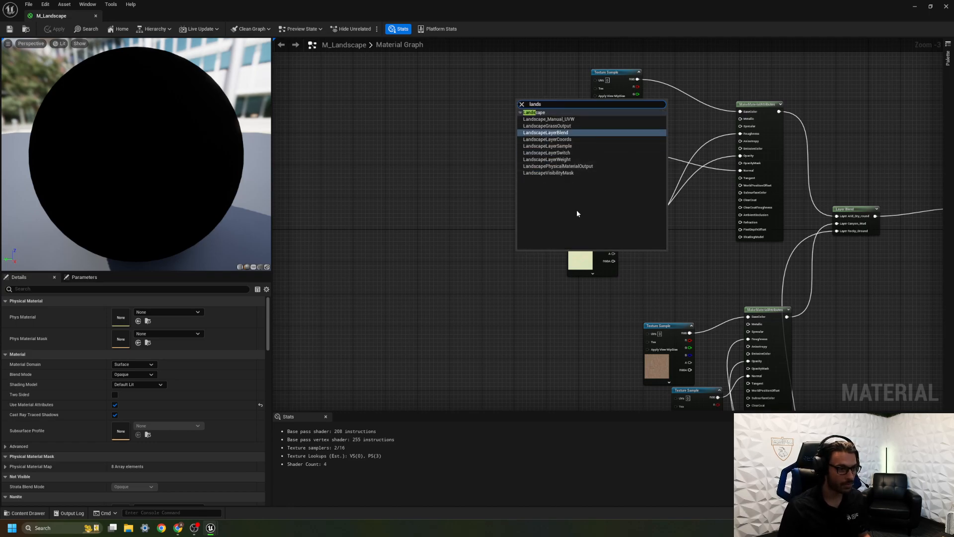
{"action": "left_click", "coordinate": [568, 140]}
Duplicate the LandscapeCoords node twice and place the copies beside the canyon mud and rocky ground texture groups.
{"action": "left_click_drag", "start_coordinate": [536, 102], "coordinate": [539, 367]}
{"action": "key", "text": "ctrl+d"}
{"action": "right_click_drag", "start_coordinate": [573, 323], "coordinate": [547, 83]}
{"action": "scroll", "coordinate": [550, 104], "scroll_direction": "down", "scroll_amount": 2}
{"action": "right_click_drag", "start_coordinate": [552, 117], "coordinate": [562, 91]}
{"action": "key", "text": "ctrl+d"}
{"action": "left_click_drag", "start_coordinate": [571, 93], "coordinate": [534, 233]}
{"action": "right_click_drag", "start_coordinate": [539, 208], "coordinate": [550, 408]}
{"action": "scroll", "coordinate": [541, 352], "scroll_direction": "up", "scroll_amount": 3}
{"action": "right_click_drag", "start_coordinate": [538, 242], "coordinate": [586, 154]}
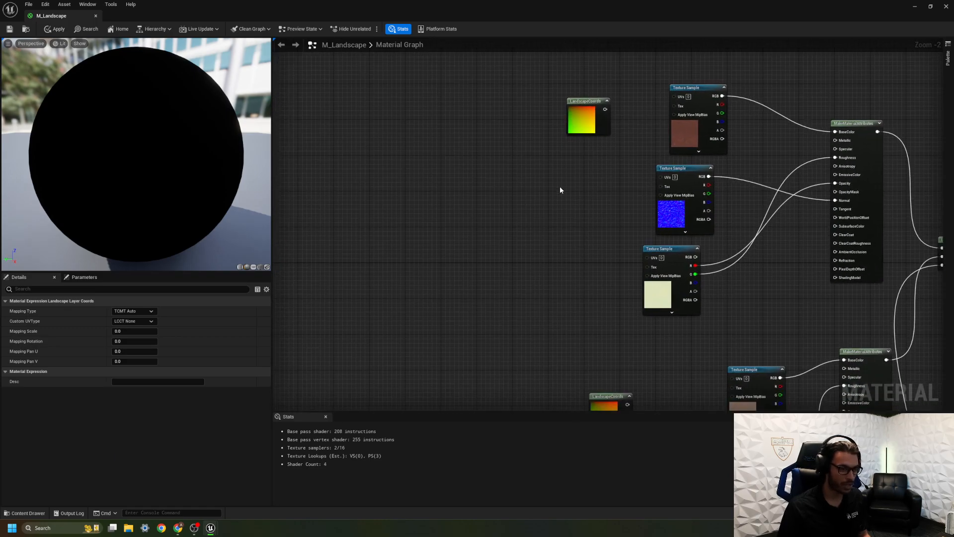
Add a Constant node beneath each of the three LandscapeCoords nodes.
{"action": "key", "text": "1"}
{"action": "left_click", "coordinate": [548, 181]}
{"action": "right_click_drag", "start_coordinate": [577, 228], "coordinate": [556, 80]}
{"action": "right_click_drag", "start_coordinate": [565, 222], "coordinate": [554, 30]}
{"action": "key", "text": "1"}
{"action": "left_click", "coordinate": [580, 169]}
{"action": "right_click_drag", "start_coordinate": [596, 353], "coordinate": [596, 409]}
{"action": "key", "text": "1"}
{"action": "left_click", "coordinate": [547, 202]}
Add a Multiply node for the arid ground group, combining its LandscapeCoords node with its Constant.
{"action": "right_click_drag", "start_coordinate": [542, 55], "coordinate": [573, 379]}
{"action": "key", "text": "m"}
{"action": "left_click", "coordinate": [631, 218]}
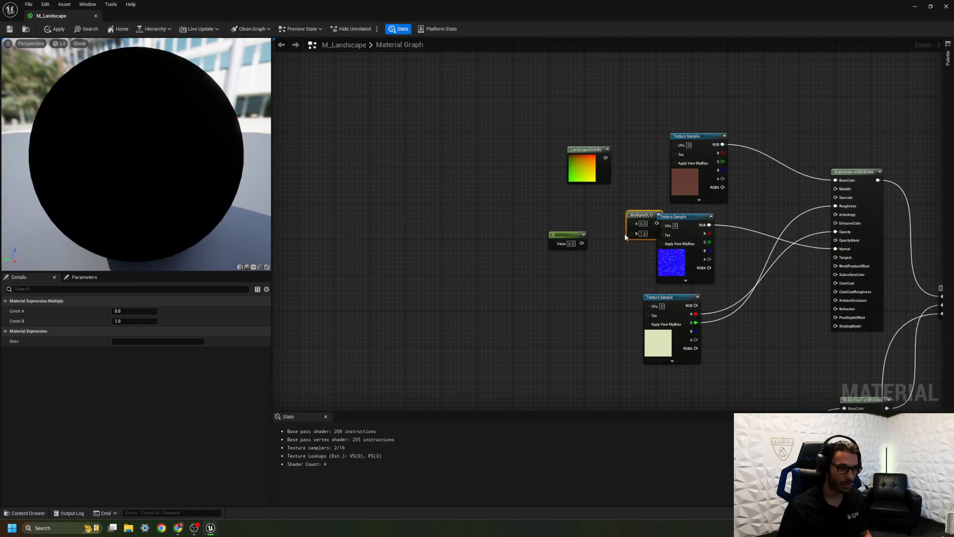
{"action": "left_click_drag", "start_coordinate": [590, 162], "coordinate": [541, 167]}
{"action": "left_click_drag", "start_coordinate": [640, 212], "coordinate": [599, 180]}
{"action": "left_click", "coordinate": [582, 247]}
{"action": "left_click_drag", "start_coordinate": [582, 244], "coordinate": [598, 190]}
Multiply LandscapeCoords by the Constant in both the canyon mud and rocky ground groups.
{"action": "right_click_drag", "start_coordinate": [605, 320], "coordinate": [607, 184]}
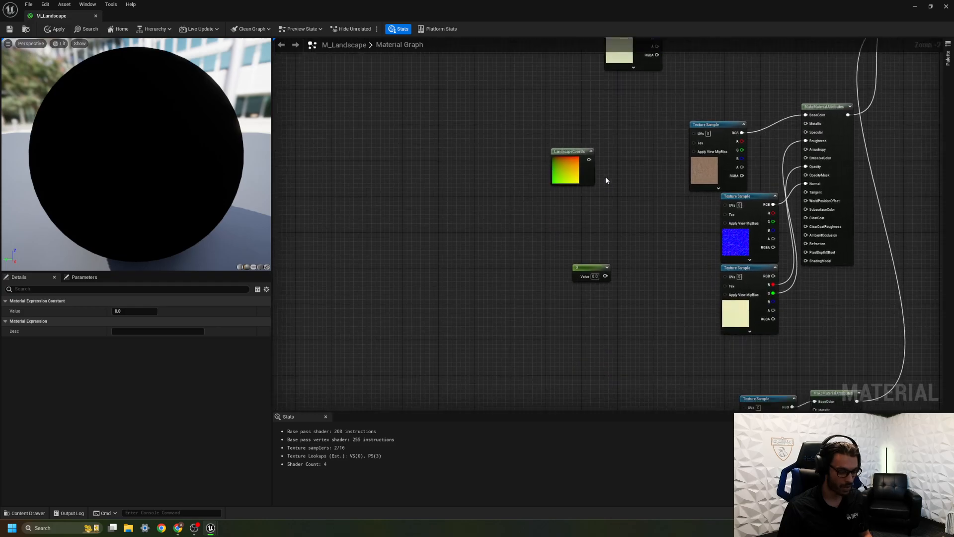
{"action": "left_click", "coordinate": [636, 203]}
{"action": "left_click_drag", "start_coordinate": [590, 160], "coordinate": [641, 218]}
{"action": "left_click_drag", "start_coordinate": [607, 276], "coordinate": [644, 228]}
{"action": "right_click_drag", "start_coordinate": [668, 339], "coordinate": [590, 33]}
{"action": "left_click_drag", "start_coordinate": [507, 157], "coordinate": [568, 205]}
{"action": "left_click_drag", "start_coordinate": [546, 304], "coordinate": [569, 213]}
Connect the arid ground Multiply output to the UVs of its three Texture Samples.
{"action": "right_click_drag", "start_coordinate": [591, 225], "coordinate": [571, 410]}
{"action": "right_click_drag", "start_coordinate": [529, 162], "coordinate": [552, 387]}
{"action": "left_click_drag", "start_coordinate": [507, 189], "coordinate": [567, 153]}
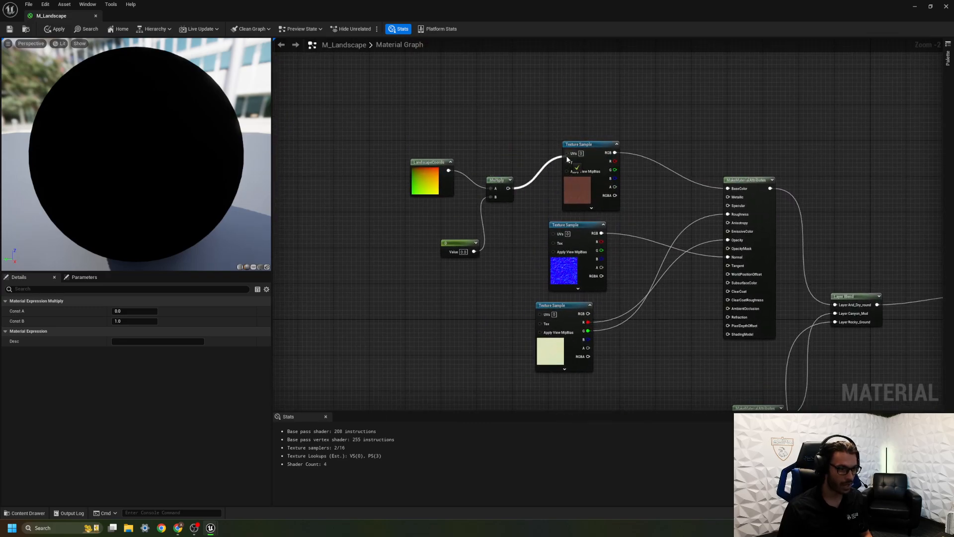
{"action": "left_click_drag", "start_coordinate": [508, 188], "coordinate": [563, 238]}
{"action": "left_click_drag", "start_coordinate": [508, 189], "coordinate": [540, 314]}
Connect the canyon mud and rocky ground Multiply outputs to the UVs of their own Texture Samples.
{"action": "right_click_drag", "start_coordinate": [541, 318], "coordinate": [521, 41]}
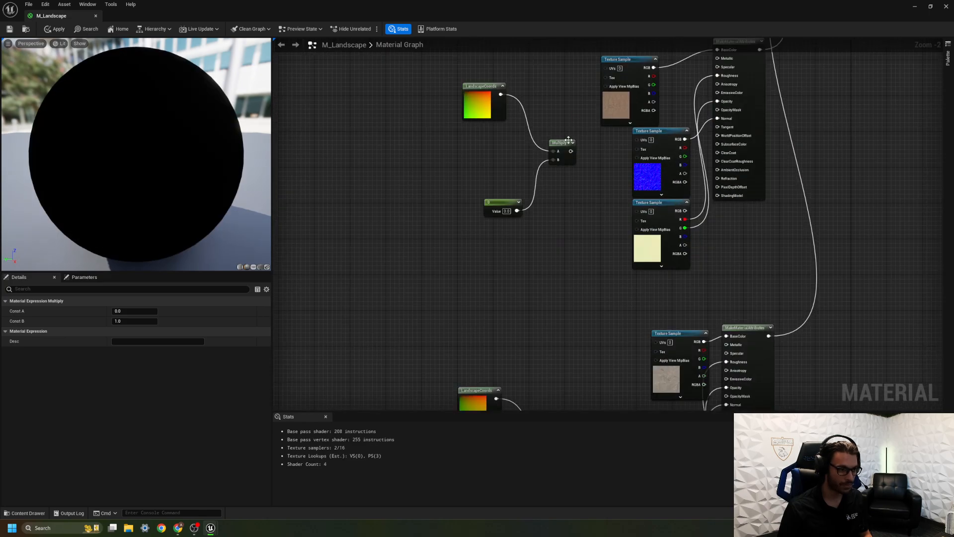
{"action": "left_click_drag", "start_coordinate": [569, 149], "coordinate": [639, 212]}
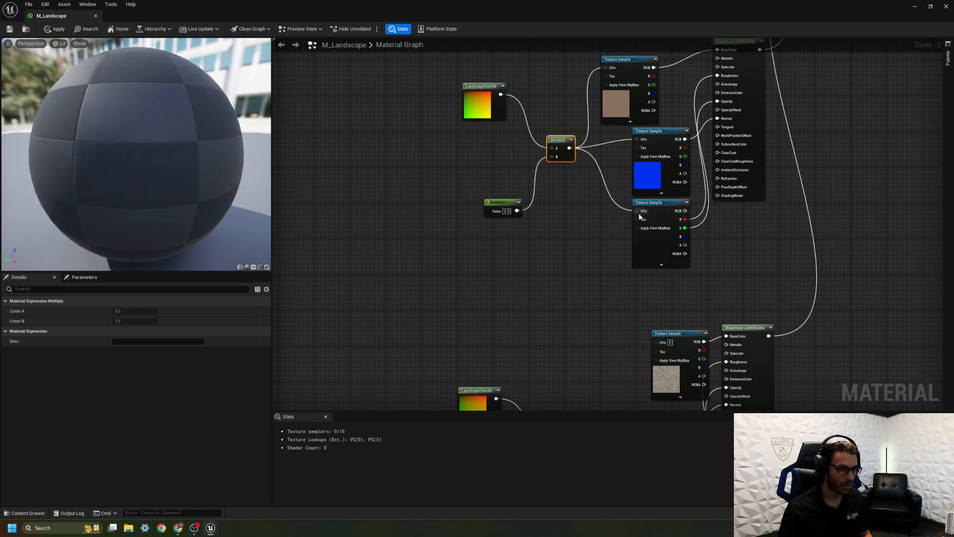
{"action": "right_click_drag", "start_coordinate": [602, 292], "coordinate": [558, 14]}
{"action": "left_click_drag", "start_coordinate": [534, 172], "coordinate": [613, 63]}
{"action": "left_click_drag", "start_coordinate": [539, 147], "coordinate": [600, 229]}
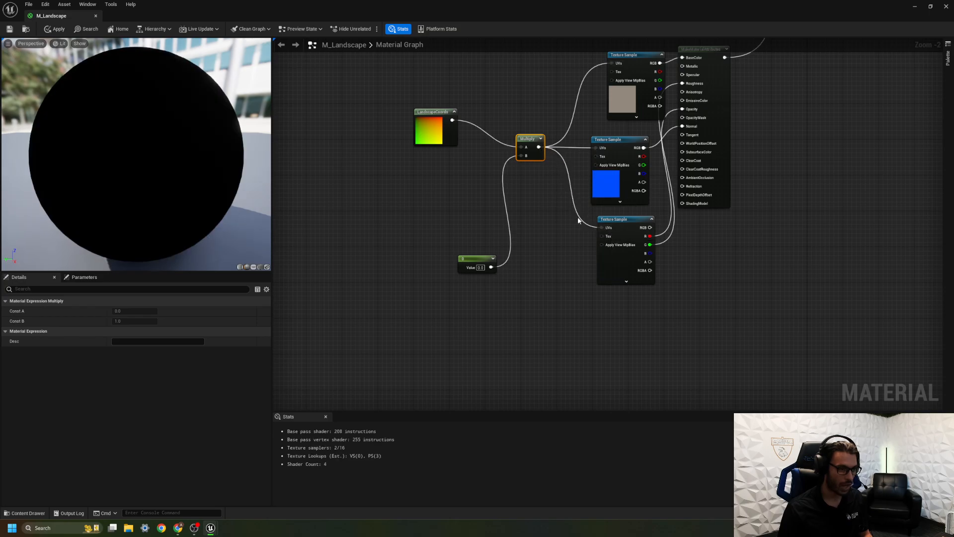
Convert the arid ground Constant to a parameter named Arid_GroundTiling with a default value of 0.5.
{"action": "right_click_drag", "start_coordinate": [525, 210], "coordinate": [622, 256]}
{"action": "right_click_drag", "start_coordinate": [549, 203], "coordinate": [481, 314]}
{"action": "right_click_drag", "start_coordinate": [474, 120], "coordinate": [515, 269]}
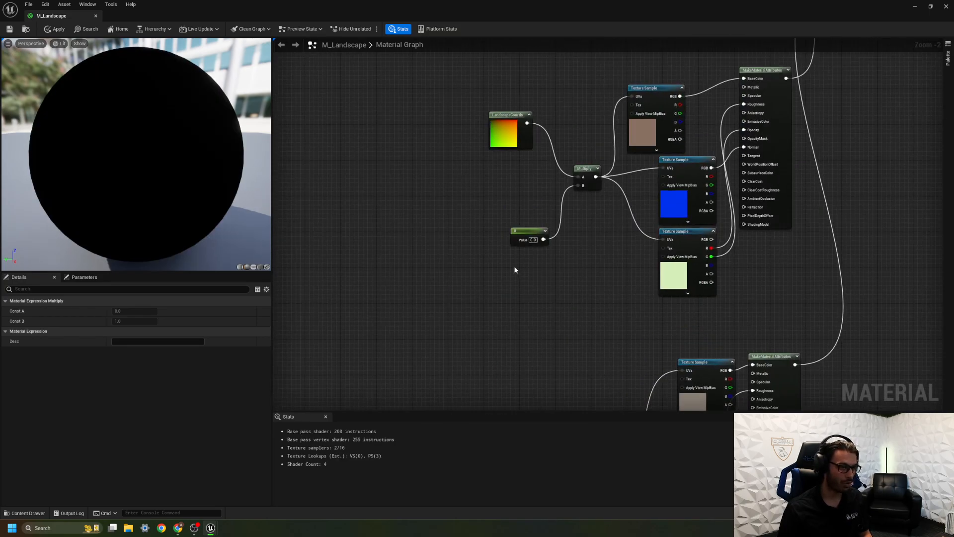
{"action": "right_click_drag", "start_coordinate": [502, 144], "coordinate": [521, 348]}
{"action": "right_click_drag", "start_coordinate": [525, 192], "coordinate": [578, 386]}
{"action": "left_click", "coordinate": [534, 304]}
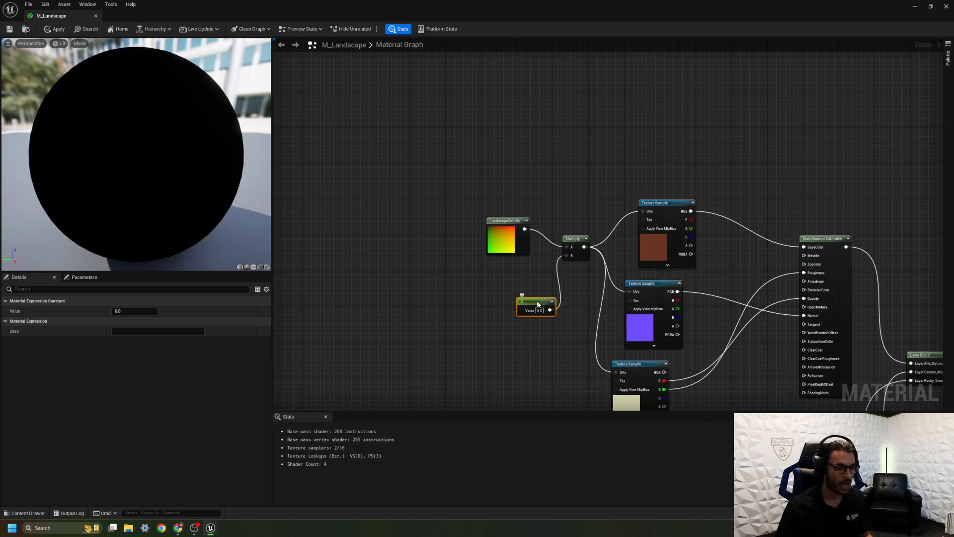
{"action": "right_click", "coordinate": [537, 301]}
{"action": "left_click", "coordinate": [557, 317]}
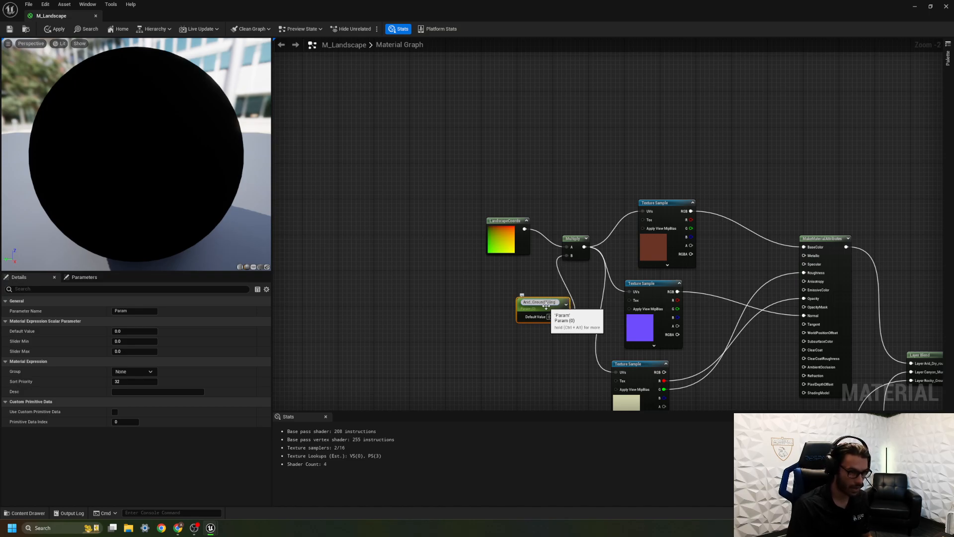
{"action": "key", "text": "Return"}
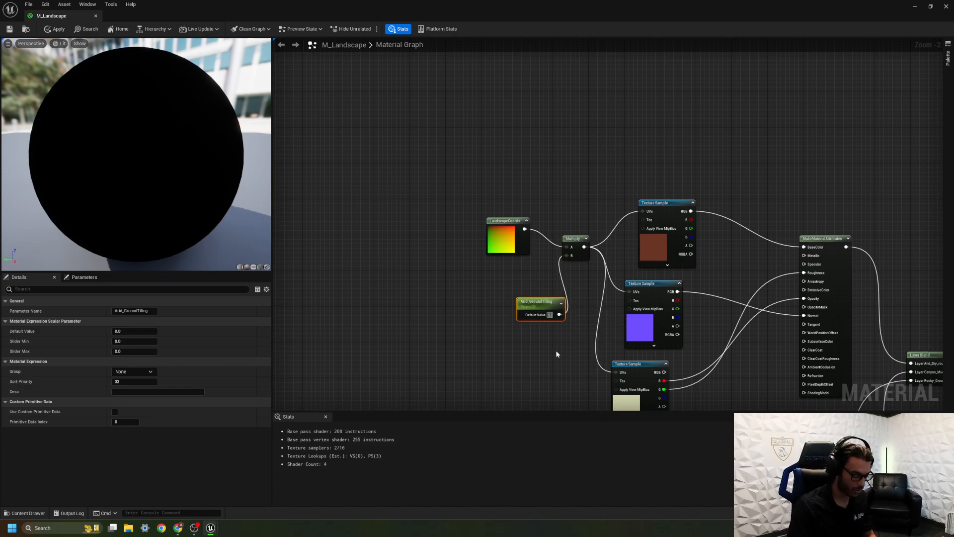
Convert the canyon mud Constant to a parameter named Canyon_MudTiling.
{"action": "right_click_drag", "start_coordinate": [573, 356], "coordinate": [355, 298]}
{"action": "right_click_drag", "start_coordinate": [658, 447], "coordinate": [768, 145]}
{"action": "right_click_drag", "start_coordinate": [576, 238], "coordinate": [631, 235]}
{"action": "left_click", "coordinate": [572, 218]}
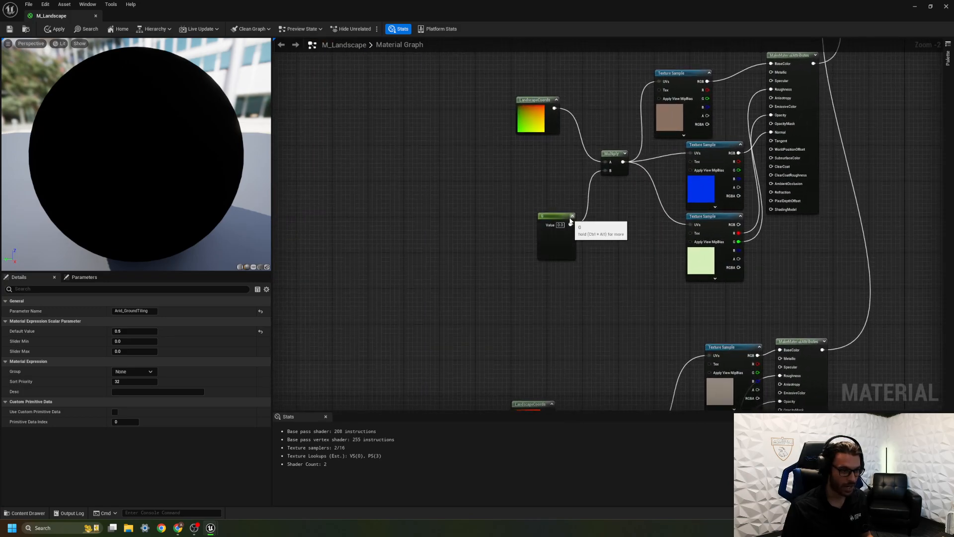
{"action": "right_click", "coordinate": [550, 217]}
{"action": "left_click", "coordinate": [577, 230]}
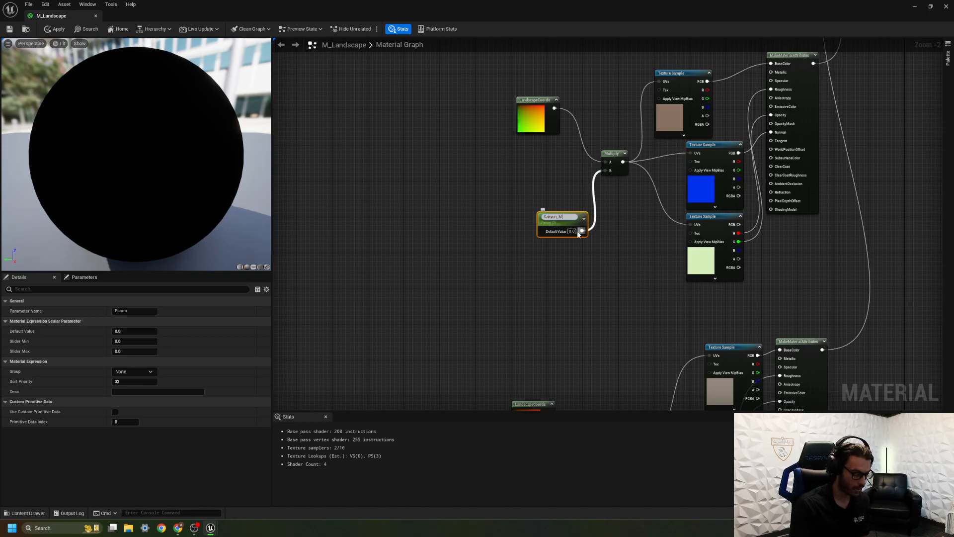
{"action": "type", "text": "Canyon_MudTiling"}
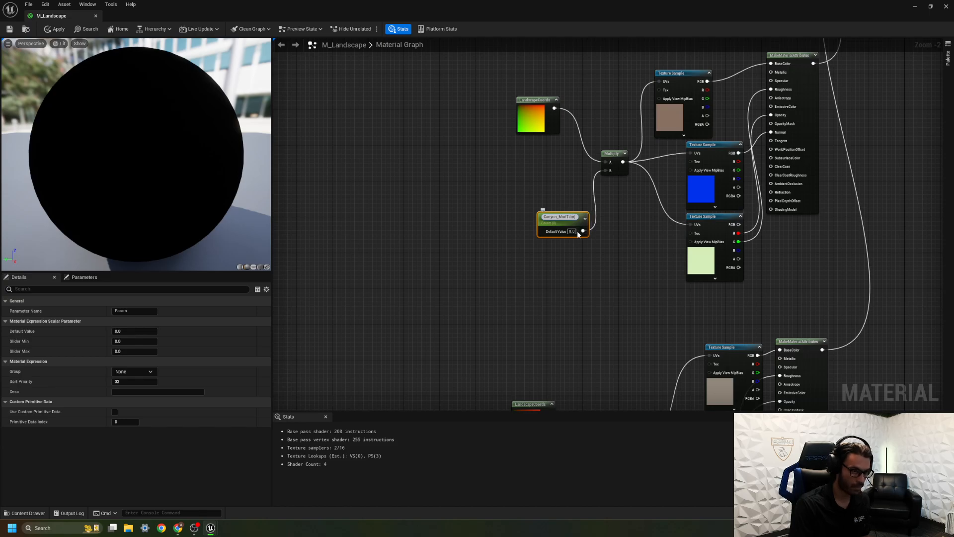
{"action": "key", "text": "Return"}
Convert the rocky ground Constant to a parameter named Rocky_GroundTiling.
{"action": "right_click_drag", "start_coordinate": [587, 247], "coordinate": [499, 41]}
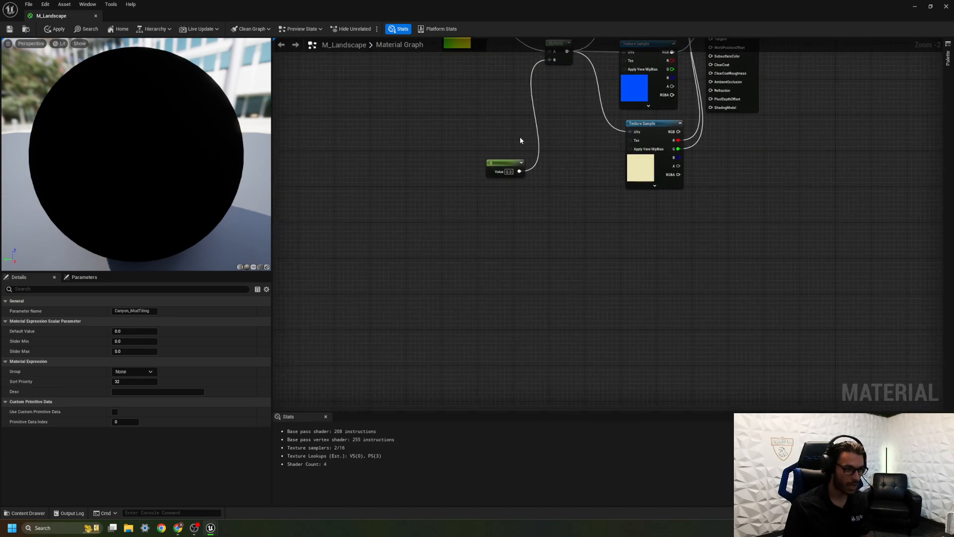
{"action": "left_click", "coordinate": [506, 163]}
{"action": "right_click_drag", "start_coordinate": [506, 163], "coordinate": [291, 495]}
{"action": "right_click_drag", "start_coordinate": [442, 297], "coordinate": [773, 80]}
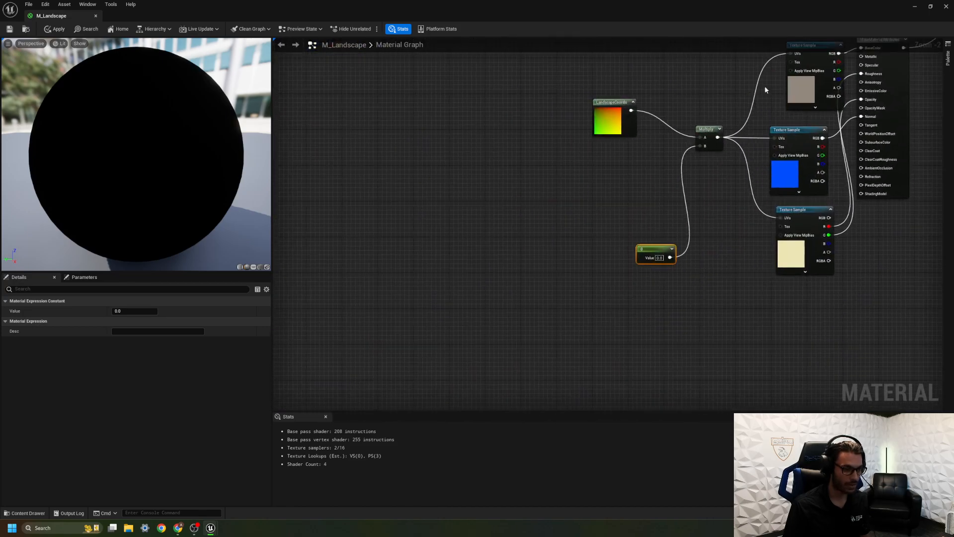
{"action": "right_click", "coordinate": [656, 252]}
{"action": "left_click", "coordinate": [685, 273]}
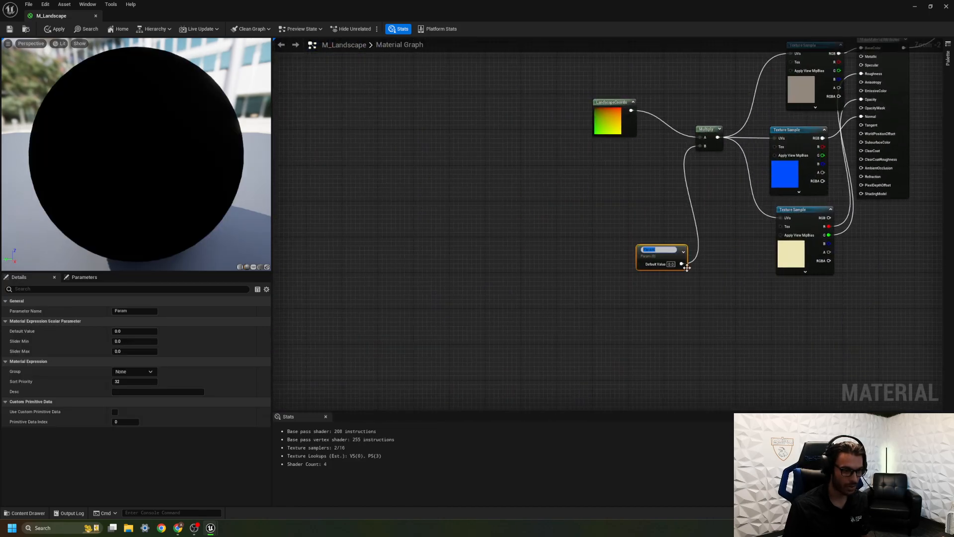
{"action": "type", "text": "Rocky"}
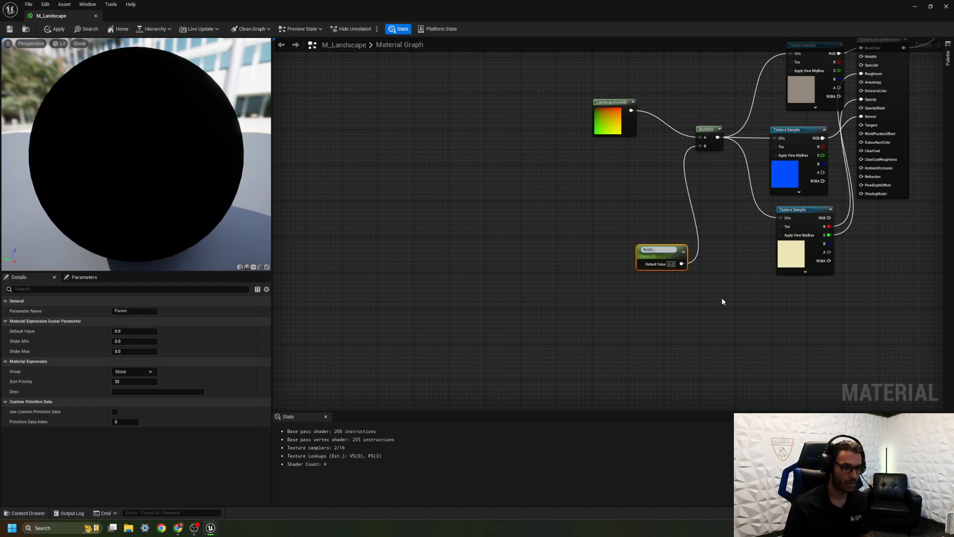
{"action": "type", "text": "_G"}
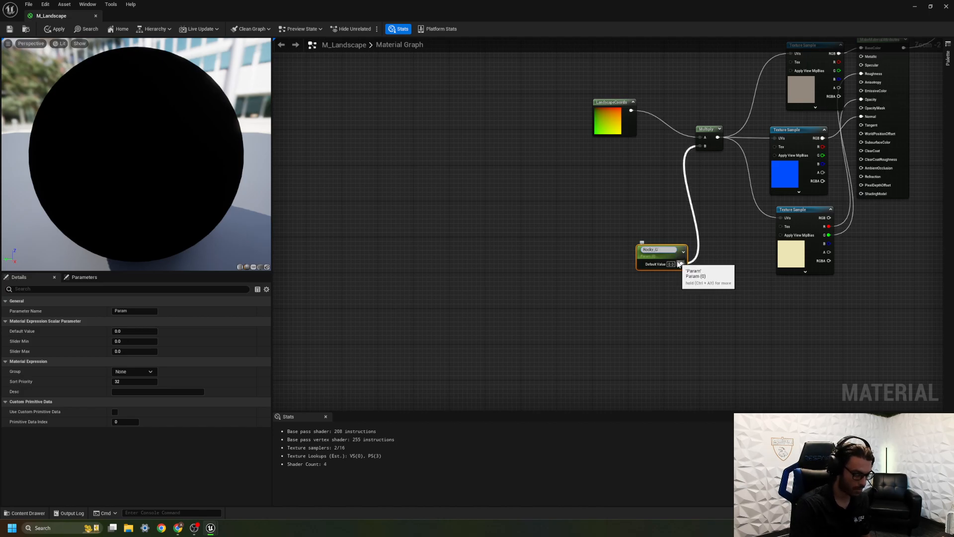
{"action": "type", "text": "roundTiling"}
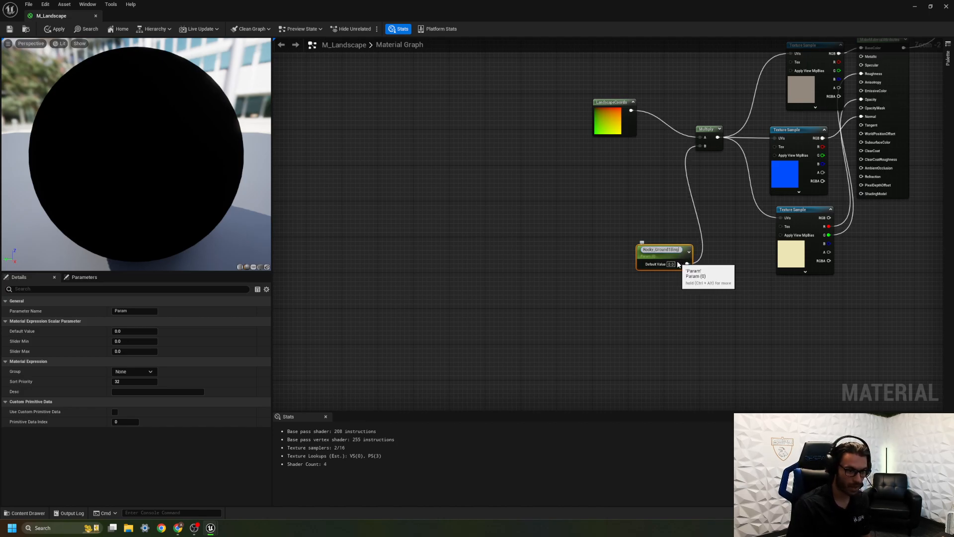
{"action": "key", "text": "Return"}
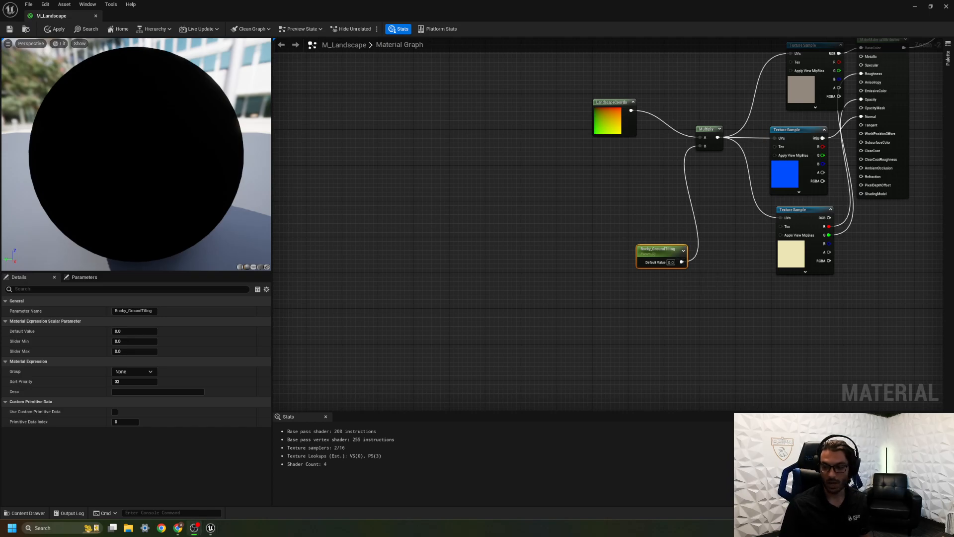
Set the default values of the Rocky_GroundTiling and Canyon_MudTiling parameters to 0.5.
{"action": "right_click_drag", "start_coordinate": [718, 318], "coordinate": [610, 350]}
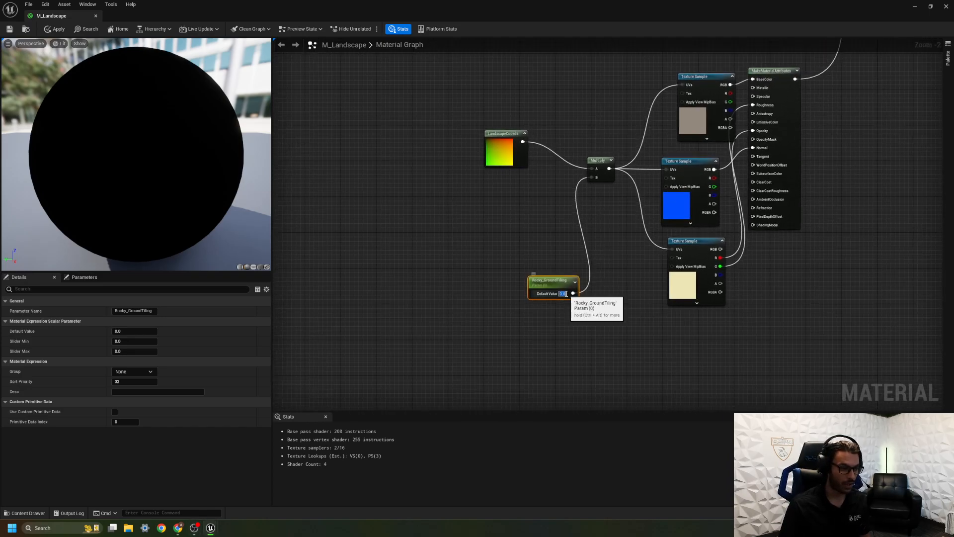
{"action": "type", "text": "0.5"}
{"action": "key", "text": "Return"}
{"action": "right_click_drag", "start_coordinate": [477, 64], "coordinate": [544, 410]}
{"action": "left_click", "coordinate": [609, 312]}
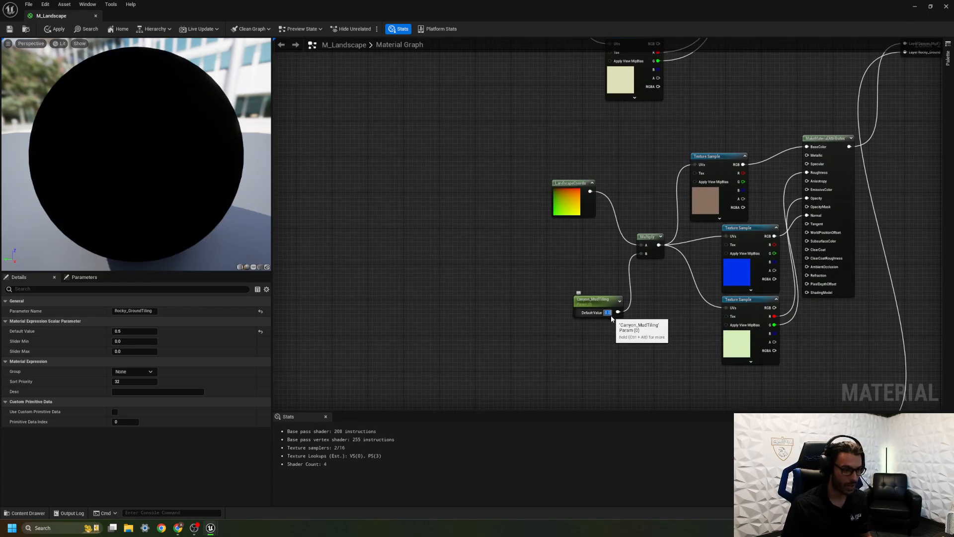
{"action": "type", "text": "0.5"}
{"action": "key", "text": "Return"}
Line up the three canyon mud Texture Samples in a column farther from their MakeMaterialAttributes node.
{"action": "right_click_drag", "start_coordinate": [576, 68], "coordinate": [571, 338]}
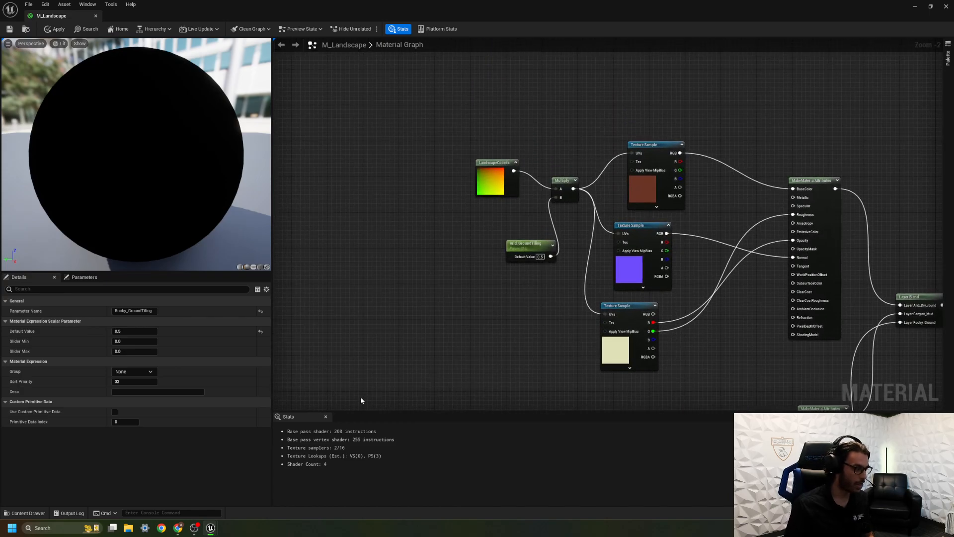
{"action": "right_click_drag", "start_coordinate": [479, 159], "coordinate": [312, 184]}
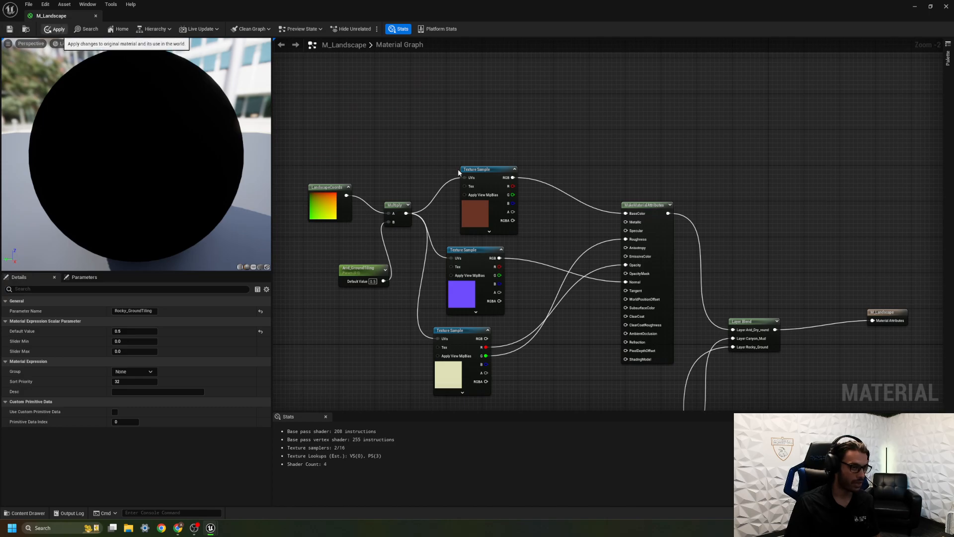
{"action": "right_click_drag", "start_coordinate": [450, 153], "coordinate": [362, 125]}
{"action": "right_click_drag", "start_coordinate": [445, 270], "coordinate": [448, 44]}
{"action": "right_click_drag", "start_coordinate": [467, 118], "coordinate": [488, 157]}
{"action": "left_click_drag", "start_coordinate": [488, 157], "coordinate": [479, 126]}
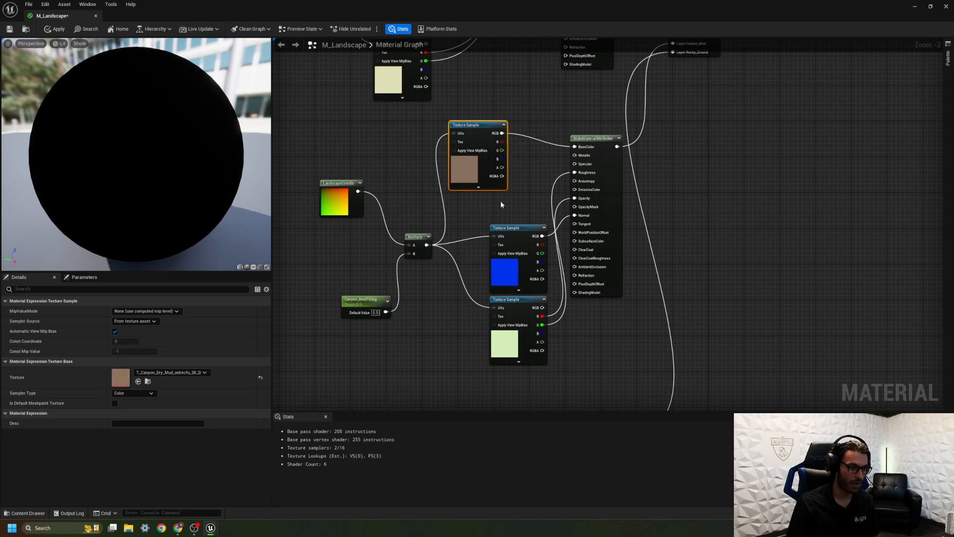
{"action": "left_click_drag", "start_coordinate": [512, 233], "coordinate": [476, 219]}
{"action": "left_click_drag", "start_coordinate": [522, 309], "coordinate": [485, 318]}
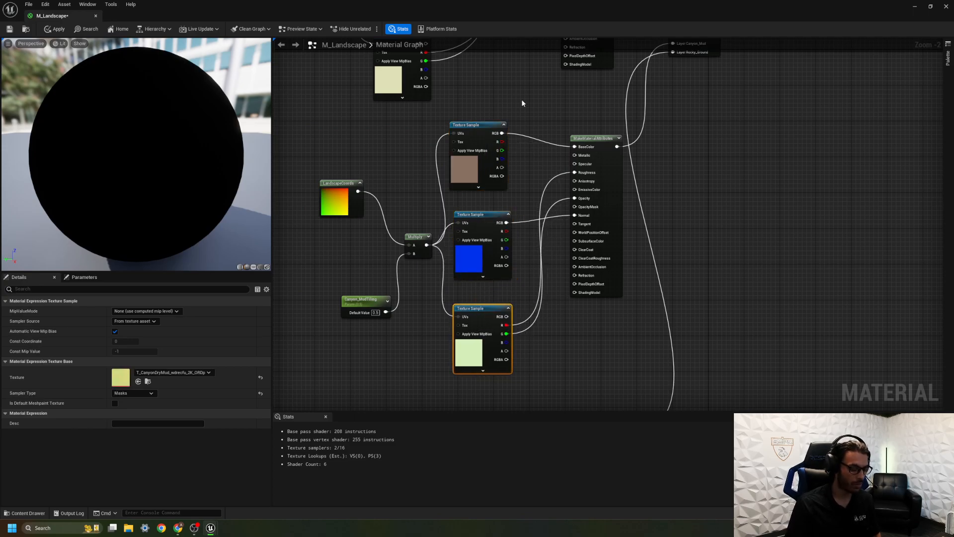
Multiply the canyon mud color texture by a new Constant3Vector and feed the result into its BaseColor.
{"action": "left_click", "coordinate": [490, 86]}
{"action": "left_click_drag", "start_coordinate": [525, 91], "coordinate": [504, 61]}
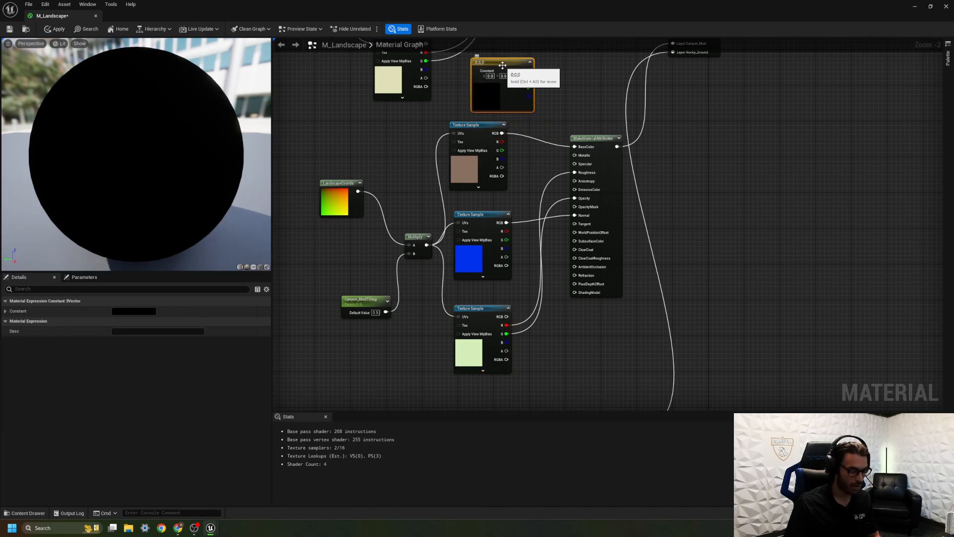
{"action": "left_click", "coordinate": [541, 125]}
{"action": "left_click_drag", "start_coordinate": [529, 70], "coordinate": [524, 151]}
{"action": "right_click_drag", "start_coordinate": [524, 157], "coordinate": [522, 208]}
{"action": "left_click_drag", "start_coordinate": [507, 114], "coordinate": [486, 119]}
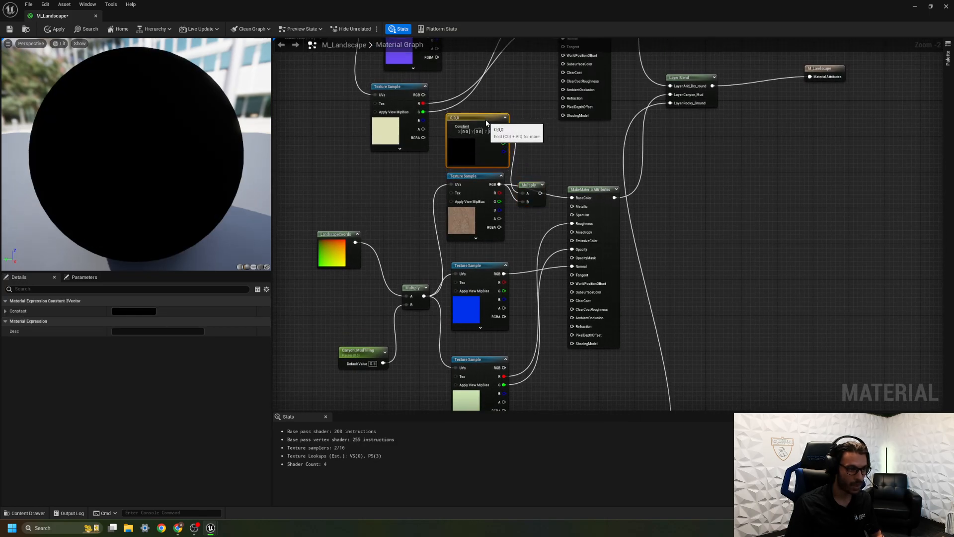
{"action": "left_click_drag", "start_coordinate": [540, 193], "coordinate": [571, 197]}
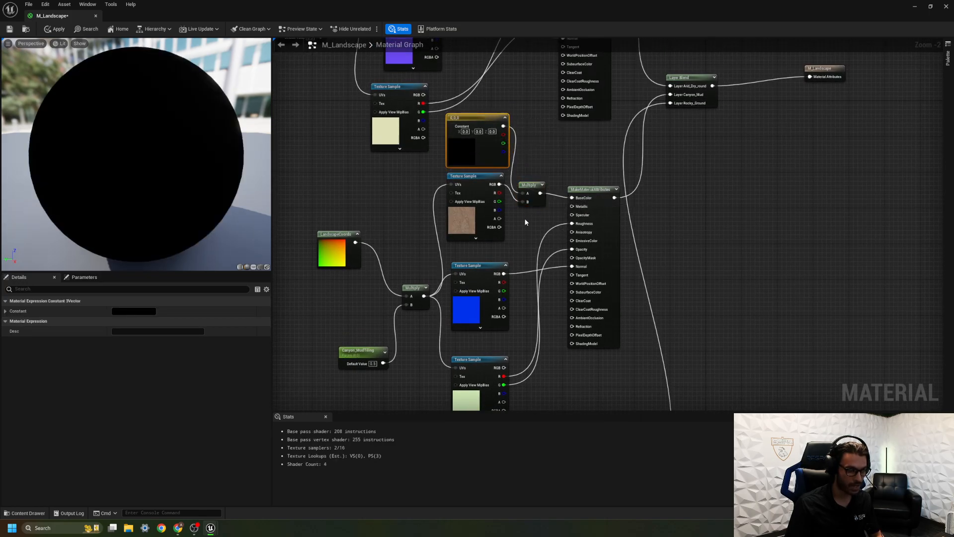
{"action": "left_click", "coordinate": [527, 223]}
Convert the canyon mud Constant3Vector to a parameter named Tint_CanyonMud with a light gray default of value 0.567708.
{"action": "left_click", "coordinate": [467, 120]}
{"action": "right_click", "coordinate": [467, 118]}
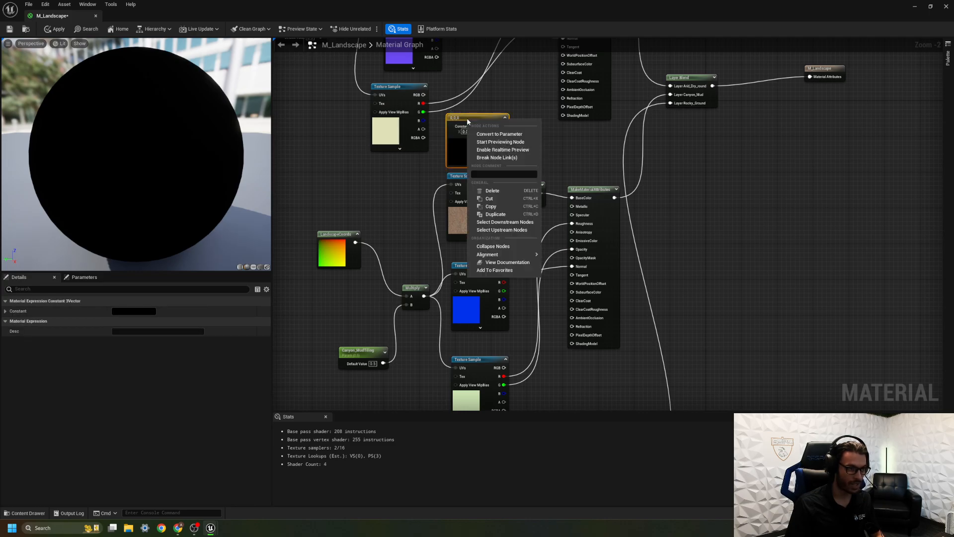
{"action": "left_click", "coordinate": [512, 133]}
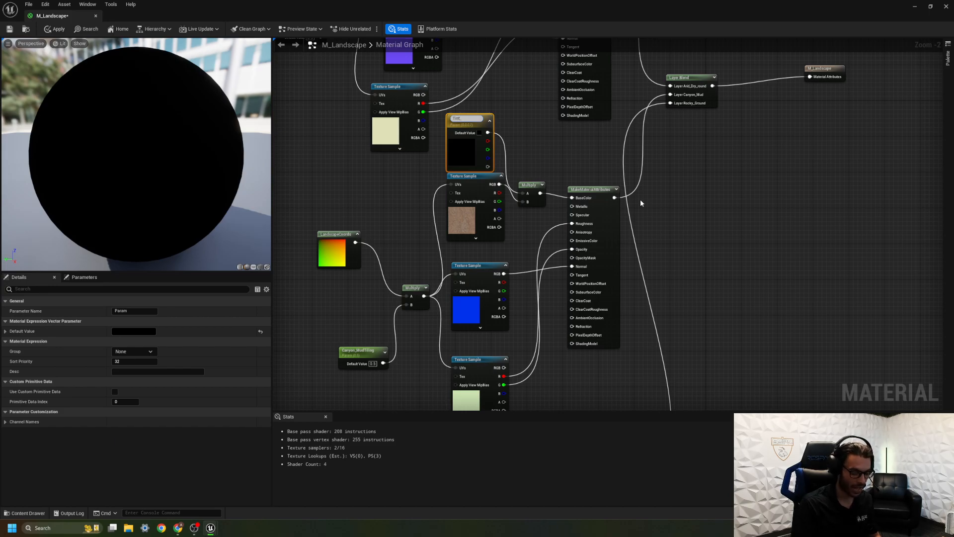
{"action": "type", "text": "nMud"}
{"action": "key", "text": "Return"}
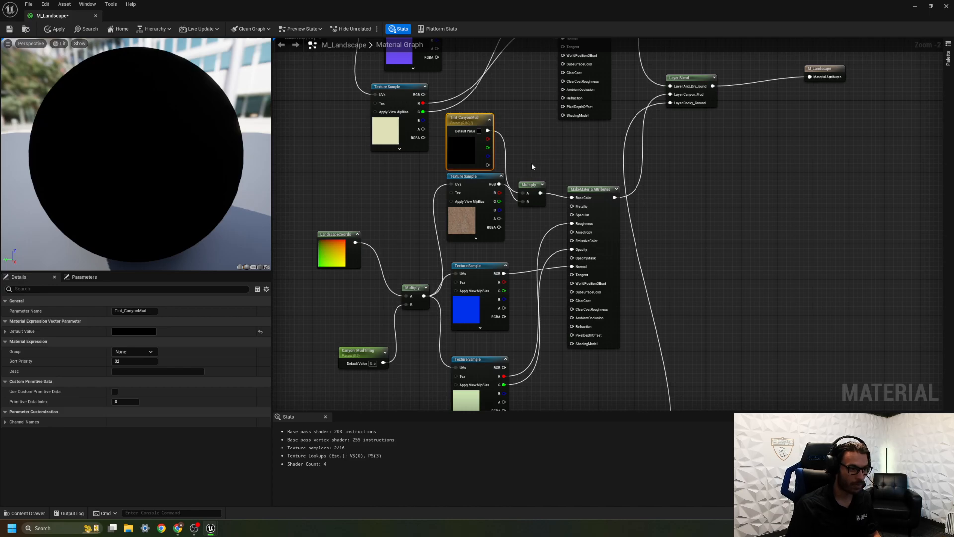
{"action": "double_click", "coordinate": [463, 145]}
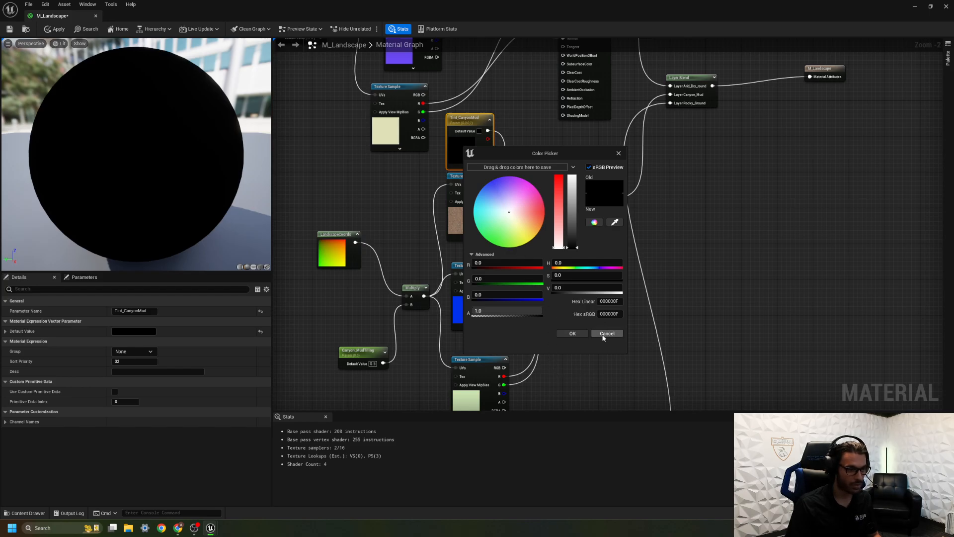
{"action": "left_click_drag", "start_coordinate": [576, 245], "coordinate": [576, 206]}
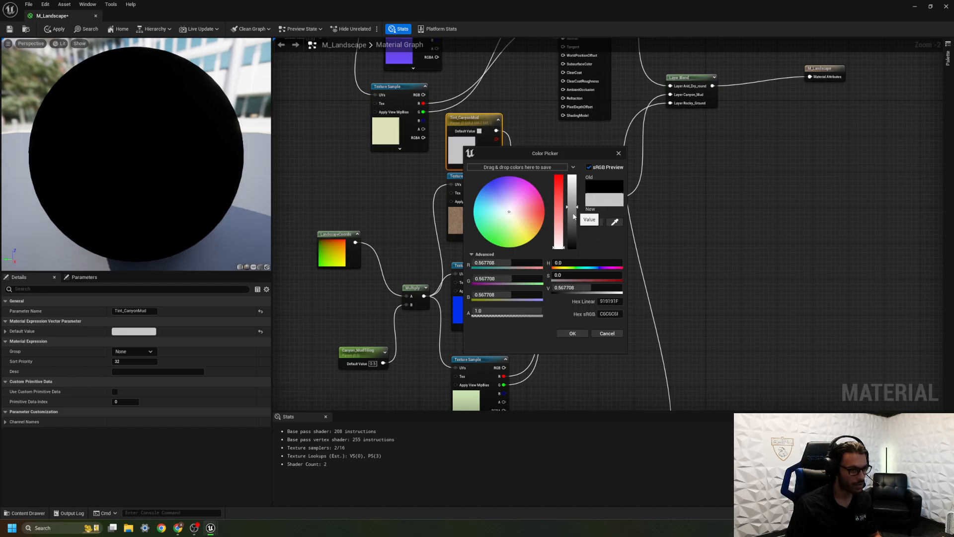
{"action": "left_click", "coordinate": [572, 334]}
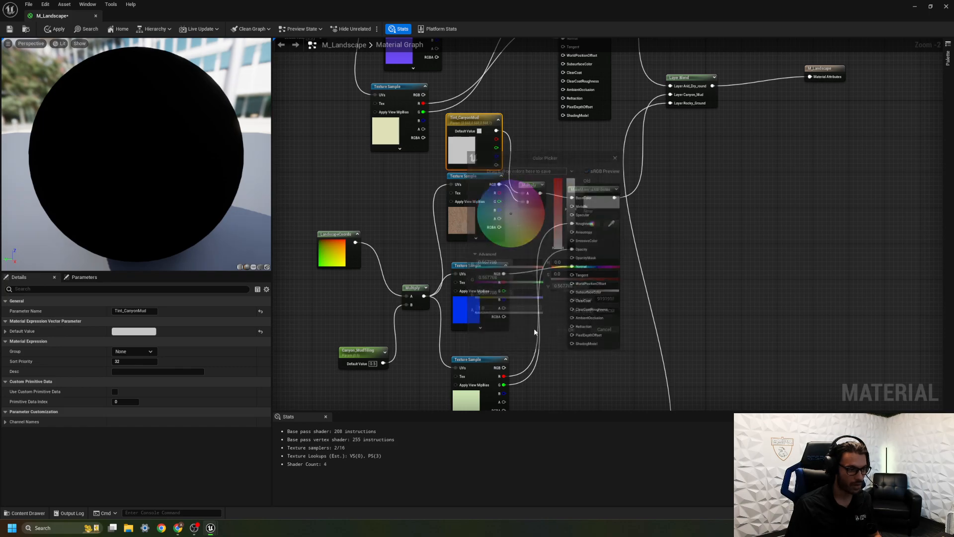
Add a Constant3Vector and a Multiply for the arid ground, connecting the vector to A and the color texture's RGB to B.
{"action": "right_click_drag", "start_coordinate": [526, 243], "coordinate": [538, 364]}
{"action": "right_click_drag", "start_coordinate": [528, 286], "coordinate": [535, 388]}
{"action": "right_click_drag", "start_coordinate": [537, 260], "coordinate": [511, 174]}
{"action": "right_click_drag", "start_coordinate": [514, 240], "coordinate": [550, 339]}
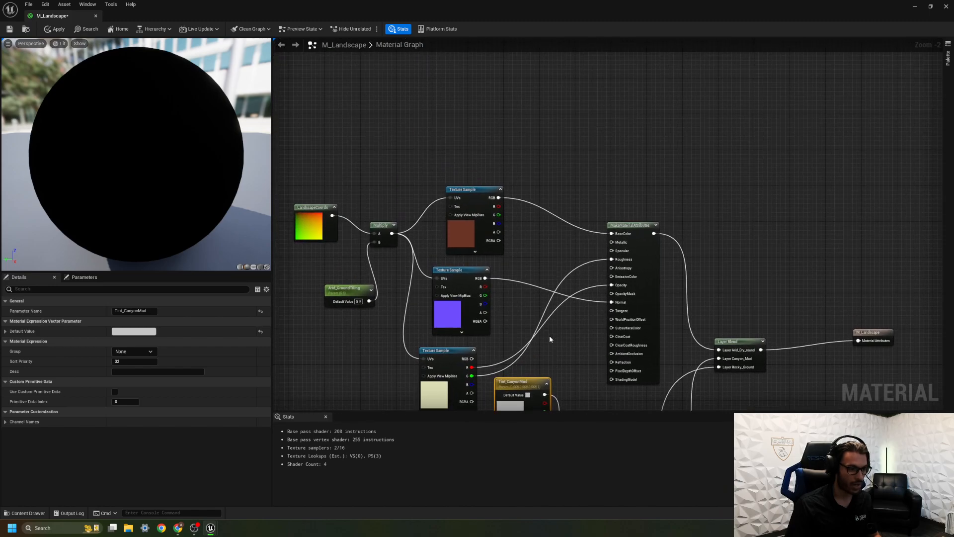
{"action": "left_click", "coordinate": [560, 204]}
{"action": "key", "text": "3"}
{"action": "left_click", "coordinate": [522, 148]}
{"action": "left_click_drag", "start_coordinate": [536, 153], "coordinate": [562, 214]}
{"action": "left_click_drag", "start_coordinate": [498, 198], "coordinate": [507, 210]}
{"action": "left_click_drag", "start_coordinate": [563, 224], "coordinate": [563, 224]}
{"action": "left_click", "coordinate": [553, 257]}
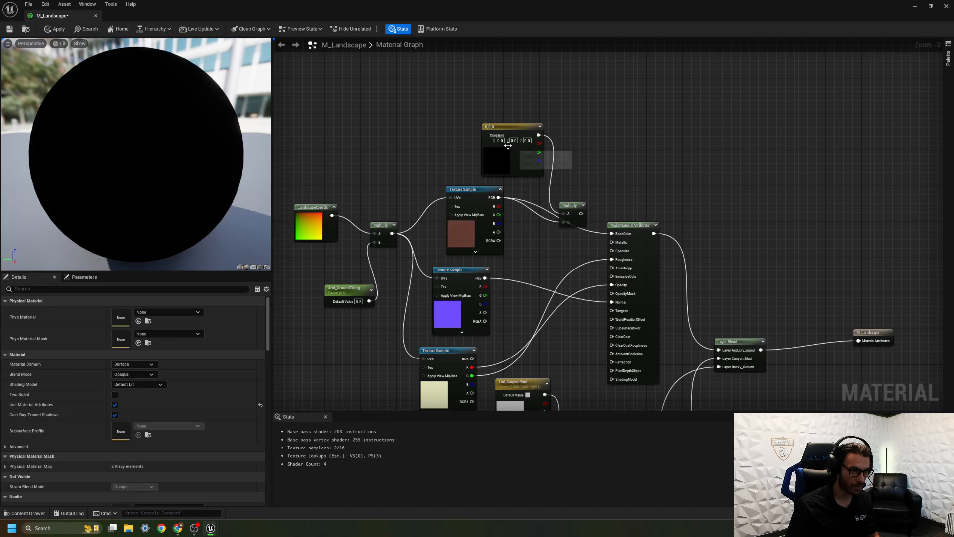
Convert the arid ground Constant3Vector to a parameter named Arid_GroundTint.
{"action": "left_click", "coordinate": [505, 133]}
{"action": "right_click", "coordinate": [505, 134]}
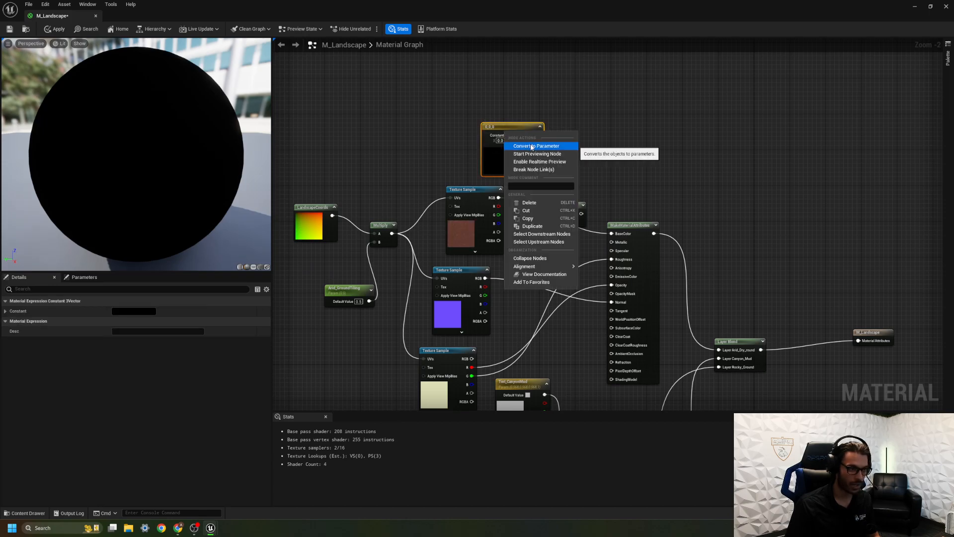
{"action": "left_click", "coordinate": [531, 147]}
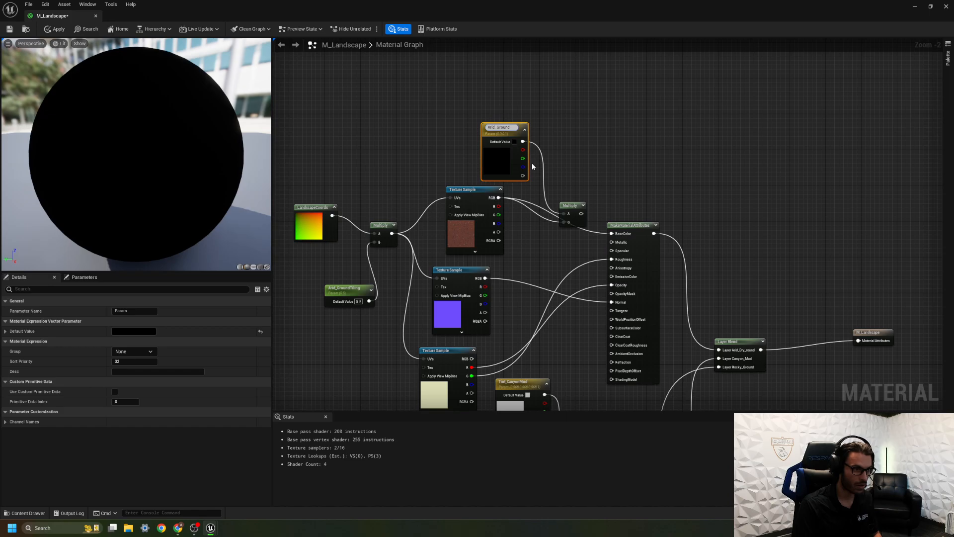
{"action": "type", "text": "Arid_GroundTint"}
{"action": "key", "text": "Return"}
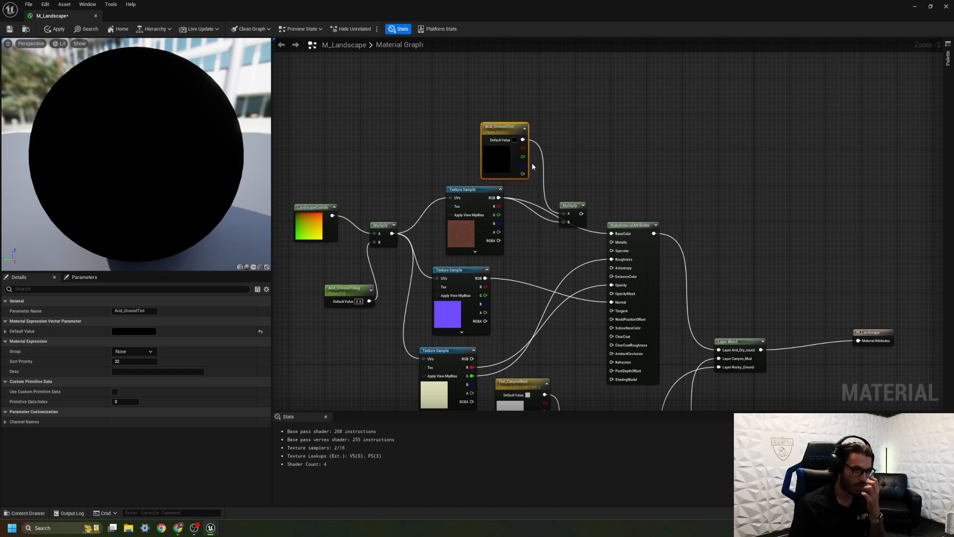
Move the rocky ground color Texture Sample farther from its MakeMaterialAttributes node to make room between them.
{"action": "right_click_drag", "start_coordinate": [534, 283], "coordinate": [520, 226]}
{"action": "left_click_drag", "start_coordinate": [576, 251], "coordinate": [607, 272]}
{"action": "right_click_drag", "start_coordinate": [603, 259], "coordinate": [613, 171]}
{"action": "right_click_drag", "start_coordinate": [571, 238], "coordinate": [528, 99]}
{"action": "right_click_drag", "start_coordinate": [538, 323], "coordinate": [520, 71]}
{"action": "right_click_drag", "start_coordinate": [527, 293], "coordinate": [537, 95]}
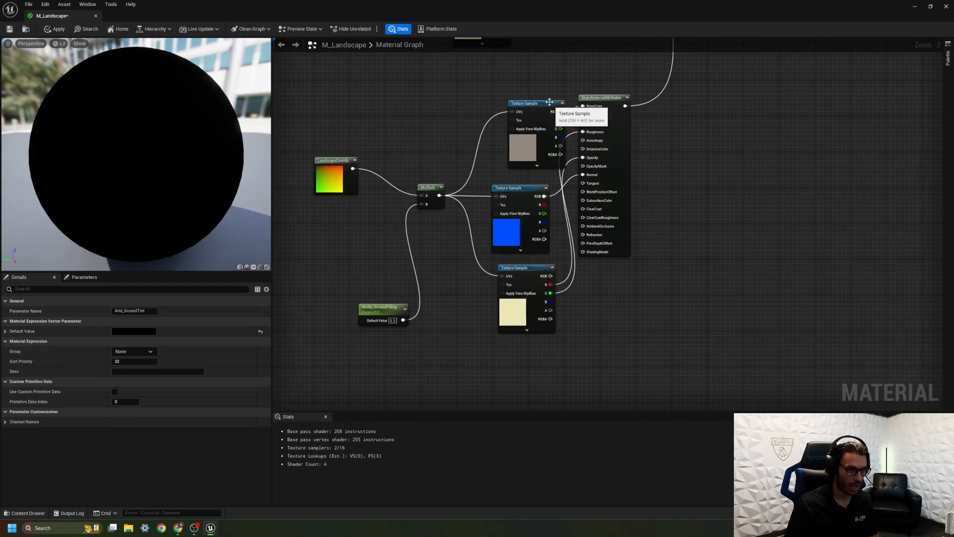
{"action": "left_click_drag", "start_coordinate": [550, 105], "coordinate": [515, 100]}
{"action": "right_click_drag", "start_coordinate": [527, 106], "coordinate": [545, 401]}
{"action": "right_click_drag", "start_coordinate": [546, 203], "coordinate": [487, 55]}
{"action": "right_click_drag", "start_coordinate": [536, 272], "coordinate": [532, 162]}
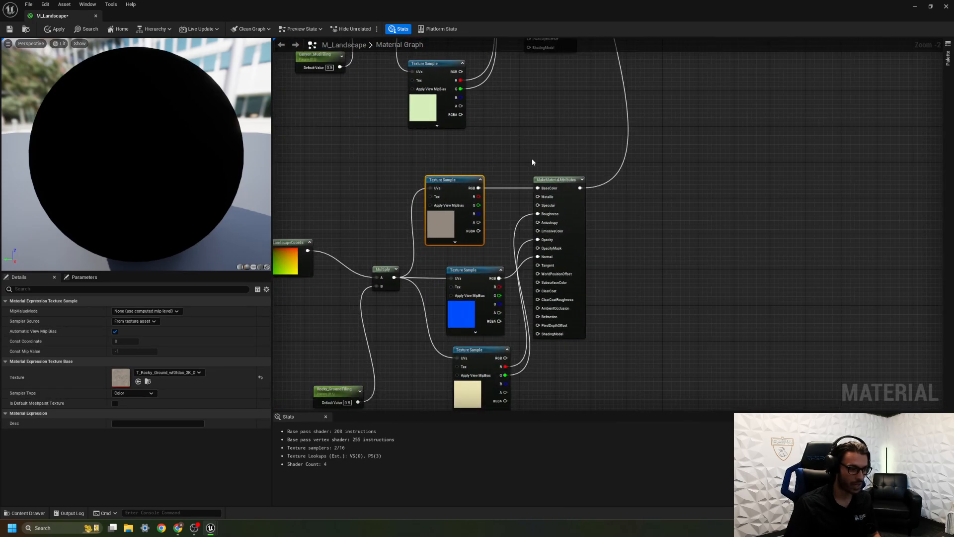
Add a Multiply and a Constant3Vector for the rocky ground, feeding the vector and the color texture's RGB into the Multiply.
{"action": "left_click", "coordinate": [510, 181]}
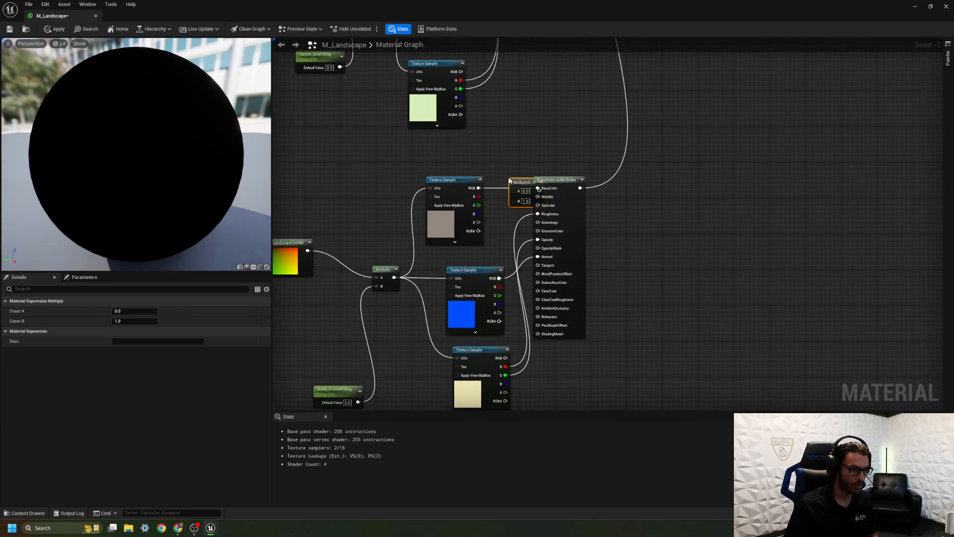
{"action": "key", "text": "3"}
{"action": "left_click", "coordinate": [484, 154]}
{"action": "left_click_drag", "start_coordinate": [492, 152], "coordinate": [464, 113]}
{"action": "left_click_drag", "start_coordinate": [521, 184], "coordinate": [502, 192]}
{"action": "left_click_drag", "start_coordinate": [508, 123], "coordinate": [504, 201]}
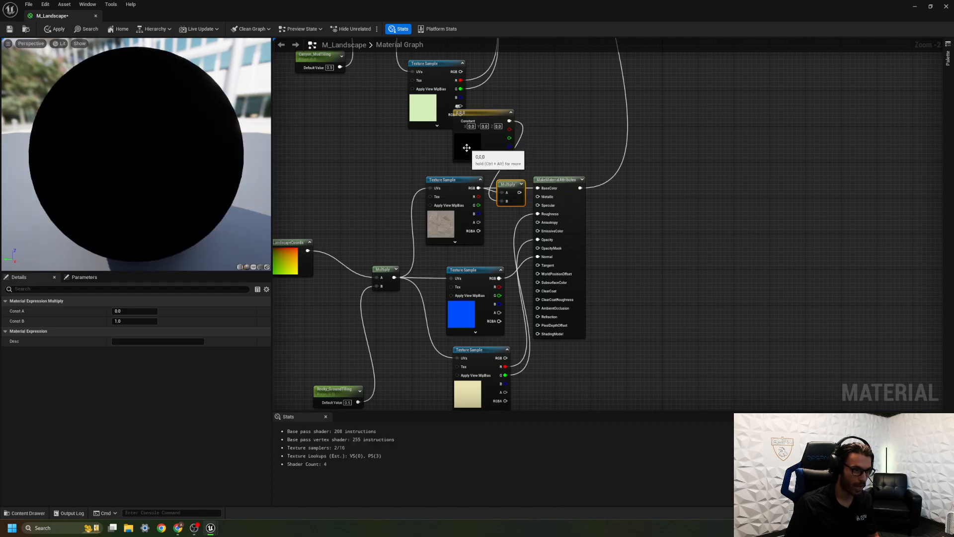
{"action": "left_click_drag", "start_coordinate": [477, 119], "coordinate": [489, 127]}
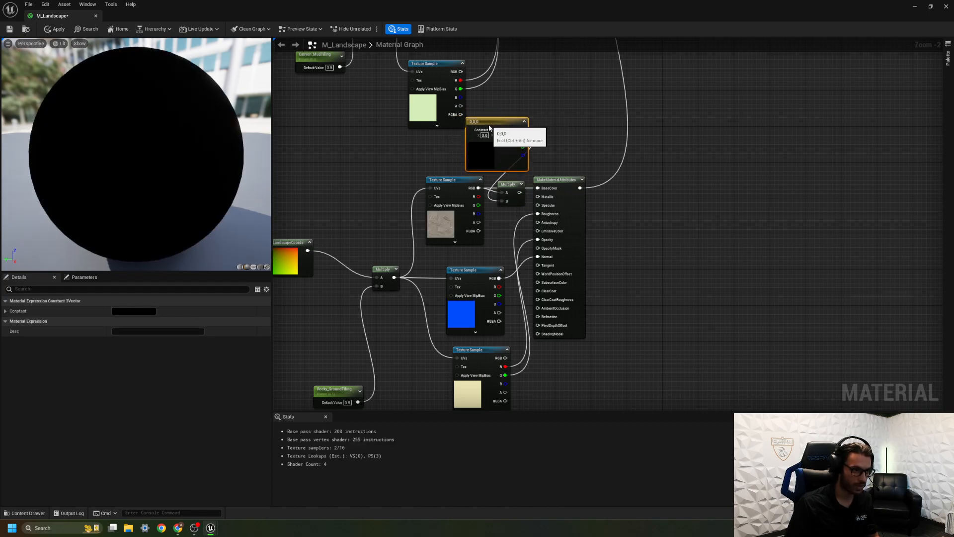
Convert the rocky ground Constant3Vector to a parameter named Tint_RockyGround.
{"action": "right_click", "coordinate": [488, 121]}
{"action": "left_click", "coordinate": [516, 138]}
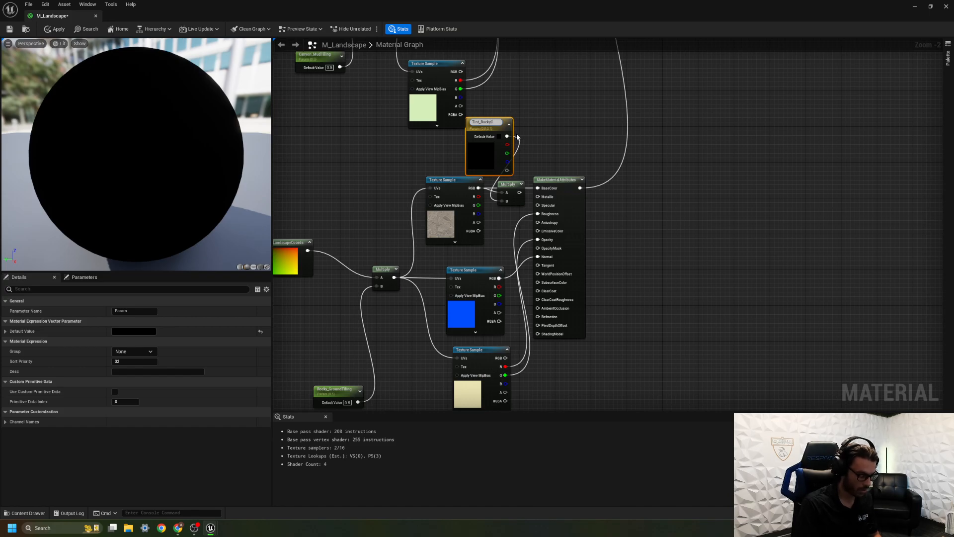
{"action": "type", "text": "Tint_RockyGround"}
{"action": "key", "text": "Return"}
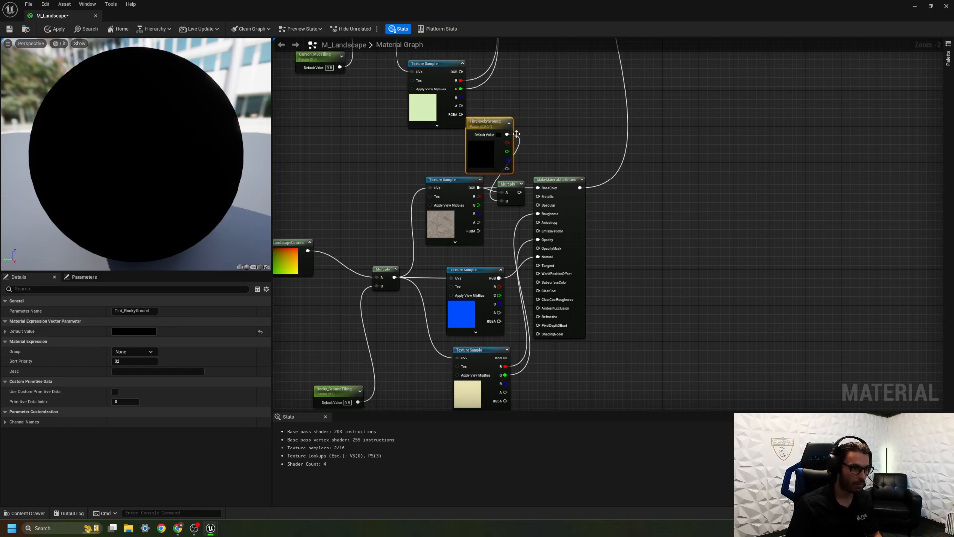
Set the Tint_RockyGround default color to a neutral light grey with a value of about 0.44.
{"action": "double_click", "coordinate": [477, 153]}
{"action": "left_click_drag", "start_coordinate": [586, 254], "coordinate": [586, 224]}
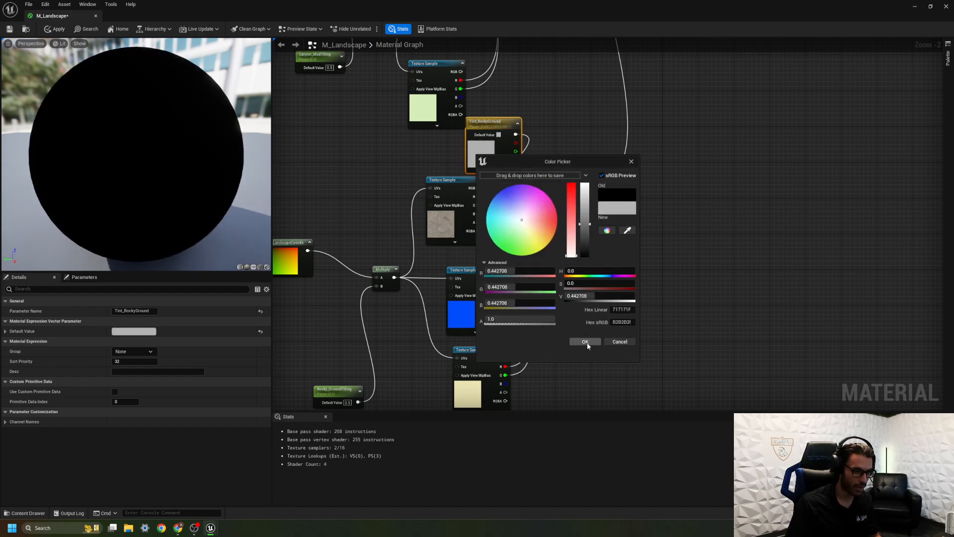
{"action": "left_click", "coordinate": [585, 341]}
Set the Tint_CanyonMud default color to a light tan, about R 0.53, G 0.43, B 0.32.
{"action": "right_click_drag", "start_coordinate": [554, 312], "coordinate": [488, 435]}
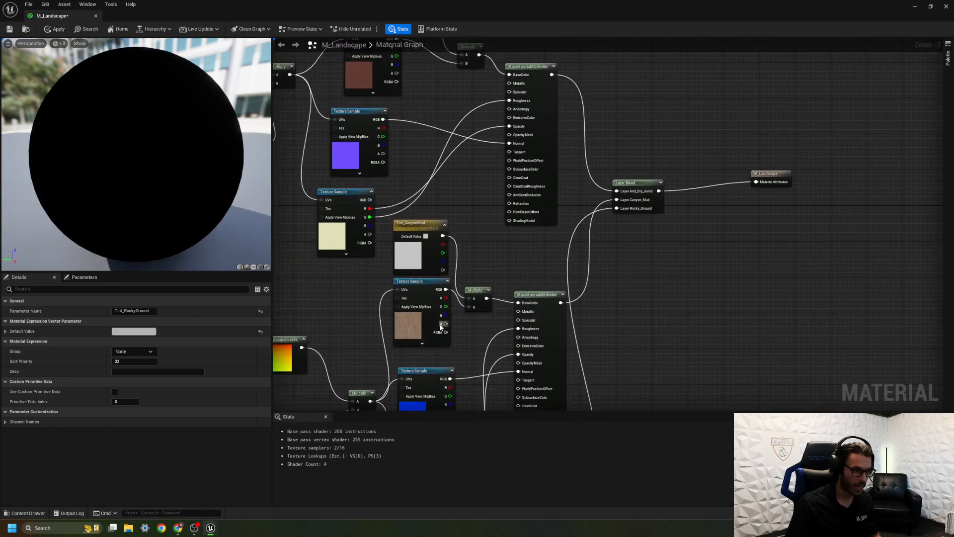
{"action": "left_click", "coordinate": [410, 257]}
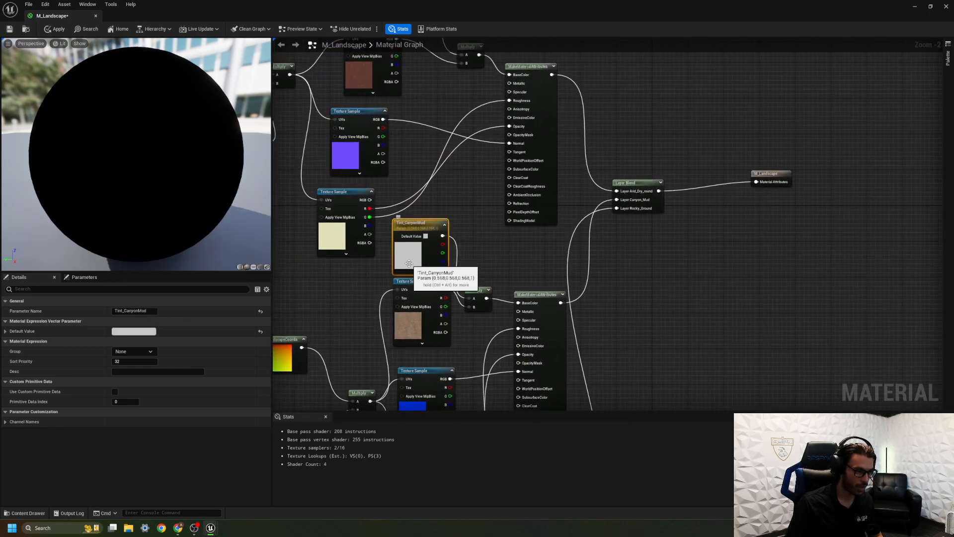
{"action": "double_click", "coordinate": [410, 261]}
{"action": "left_click_drag", "start_coordinate": [453, 332], "coordinate": [467, 336]}
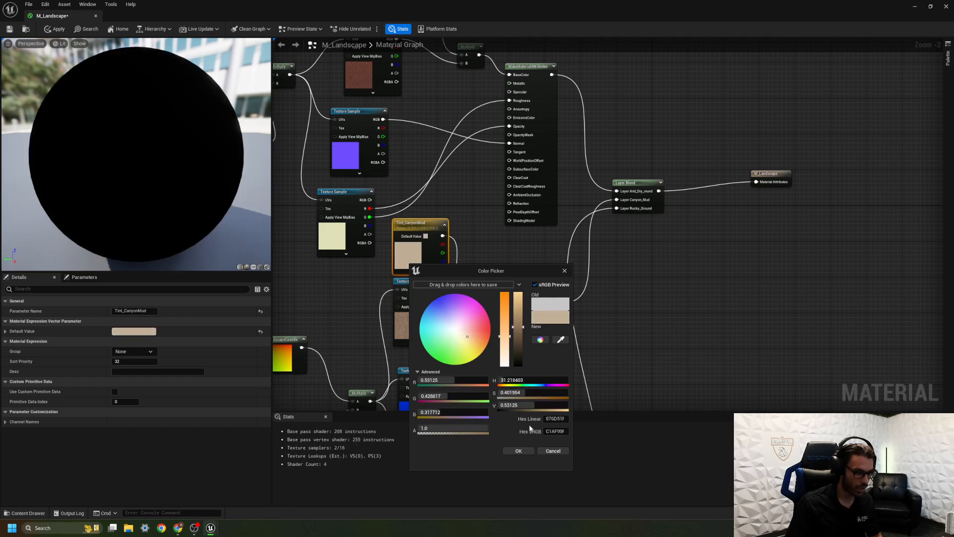
{"action": "left_click", "coordinate": [518, 451]}
Set the Arid_GroundTint default color to a warm tan, about R 0.51, G 0.33, B 0.21.
{"action": "right_click_drag", "start_coordinate": [444, 164], "coordinate": [484, 398]}
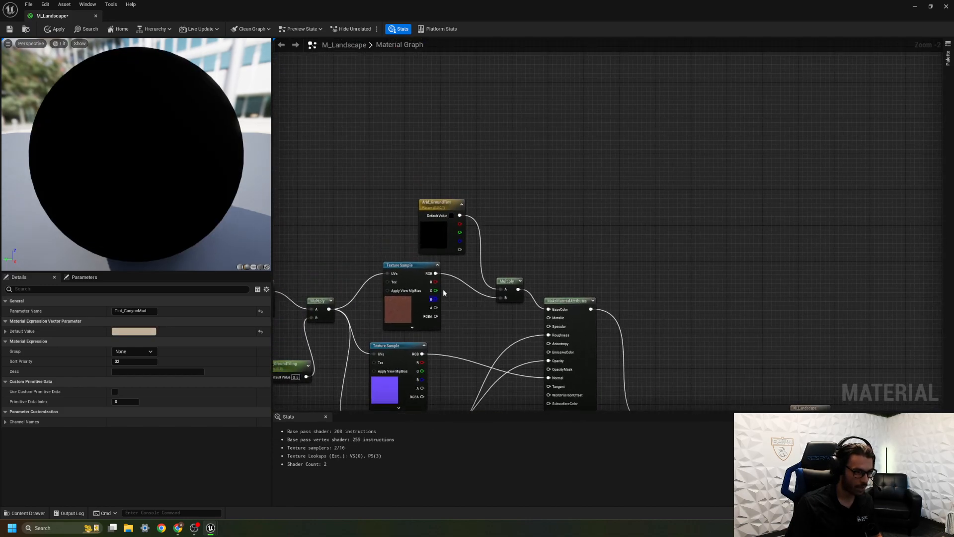
{"action": "double_click", "coordinate": [434, 236]}
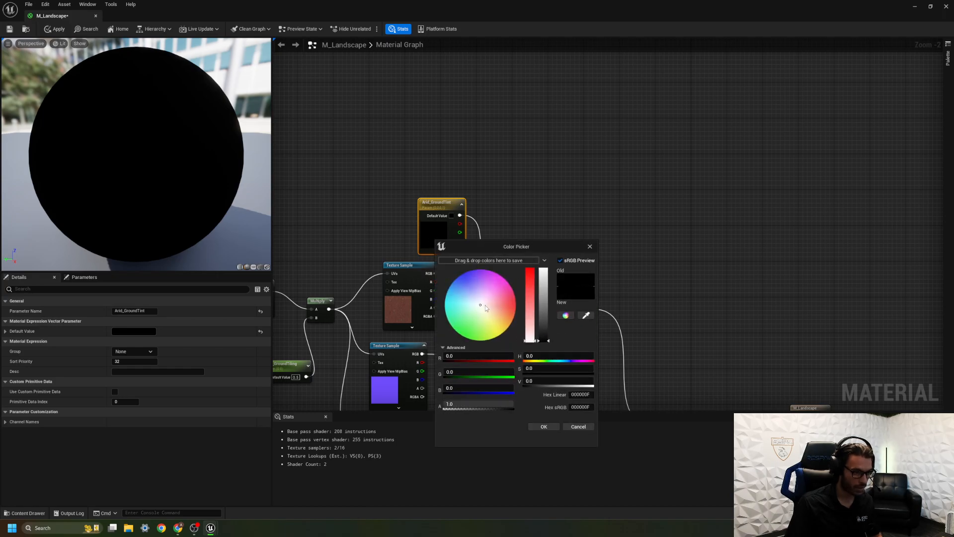
{"action": "left_click_drag", "start_coordinate": [485, 307], "coordinate": [488, 311]}
{"action": "left_click_drag", "start_coordinate": [546, 333], "coordinate": [499, 314]}
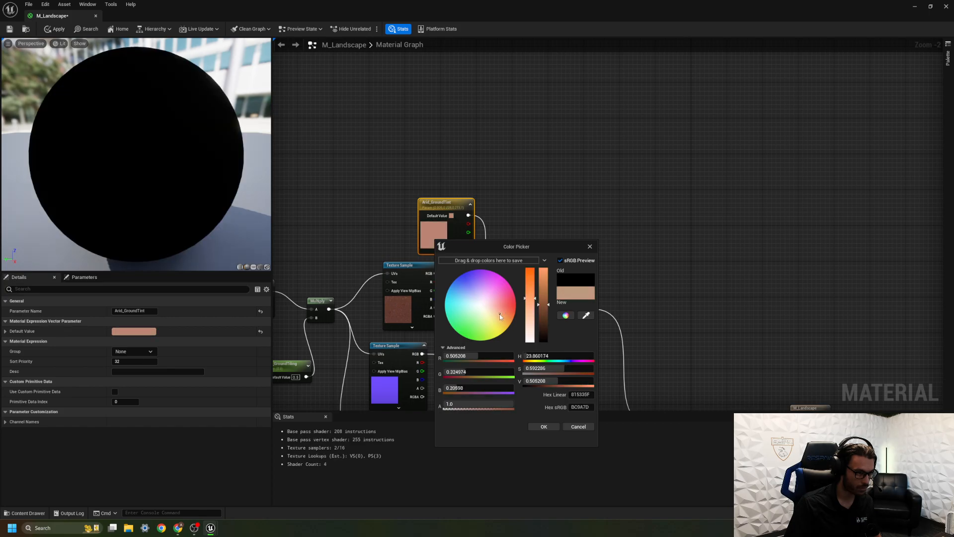
{"action": "left_click", "coordinate": [536, 426]}
Save the M_Landscape material and close its editor.
{"action": "right_click_drag", "start_coordinate": [525, 339], "coordinate": [527, 244]}
{"action": "mouse_move", "coordinate": [483, 280]}
{"action": "right_mouse_down"}
{"action": "mouse_move", "coordinate": [520, 204]}
{"action": "mouse_move", "coordinate": [524, 106]}
{"action": "right_mouse_up"}
{"action": "right_click_drag", "start_coordinate": [533, 223], "coordinate": [487, 89]}
{"action": "right_click_drag", "start_coordinate": [494, 204], "coordinate": [482, 76]}
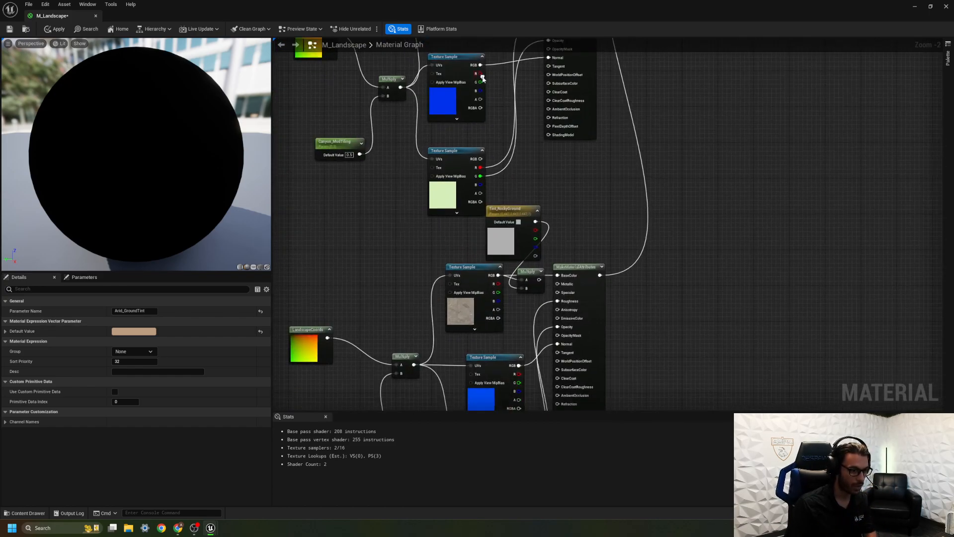
{"action": "right_click_drag", "start_coordinate": [521, 166], "coordinate": [553, 65]}
{"action": "right_click_drag", "start_coordinate": [640, 149], "coordinate": [593, 84]}
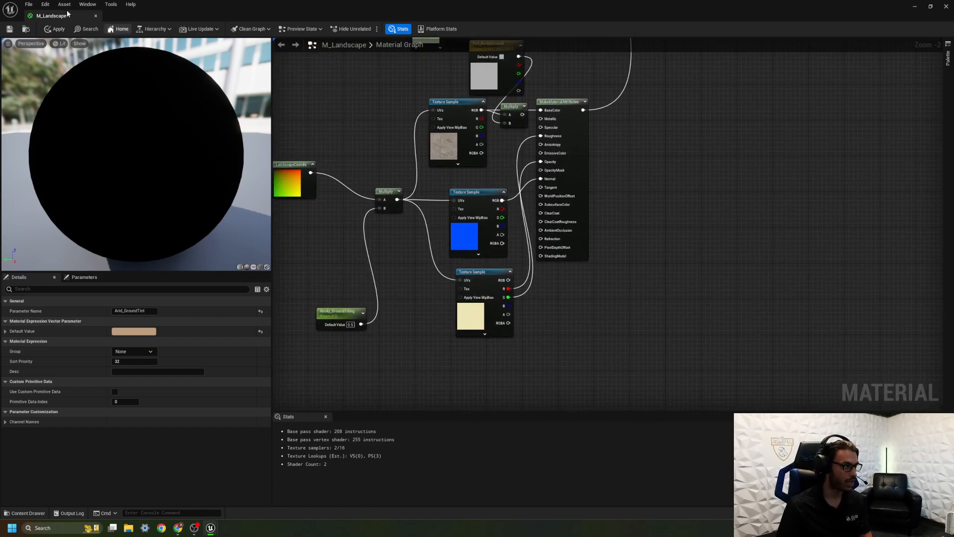
{"action": "key", "text": "ctrl+s"}
{"action": "right_click_drag", "start_coordinate": [365, 172], "coordinate": [504, 235]}
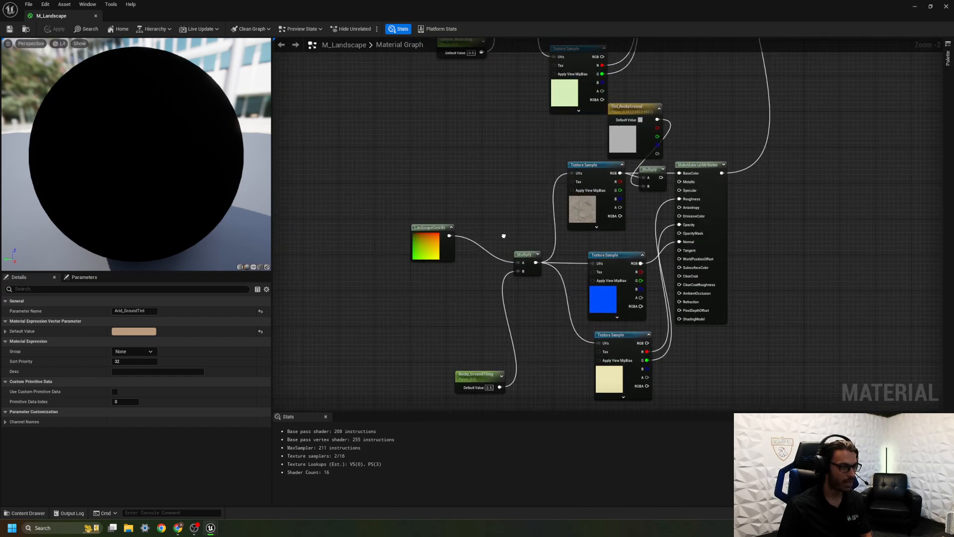
{"action": "left_click", "coordinate": [96, 16]}
Create a material instance from M_Landscape and name it MI_Landscape_Inst.
{"action": "right_click_drag", "start_coordinate": [289, 329], "coordinate": [293, 380]}
{"action": "key", "text": "ctrl+space"}
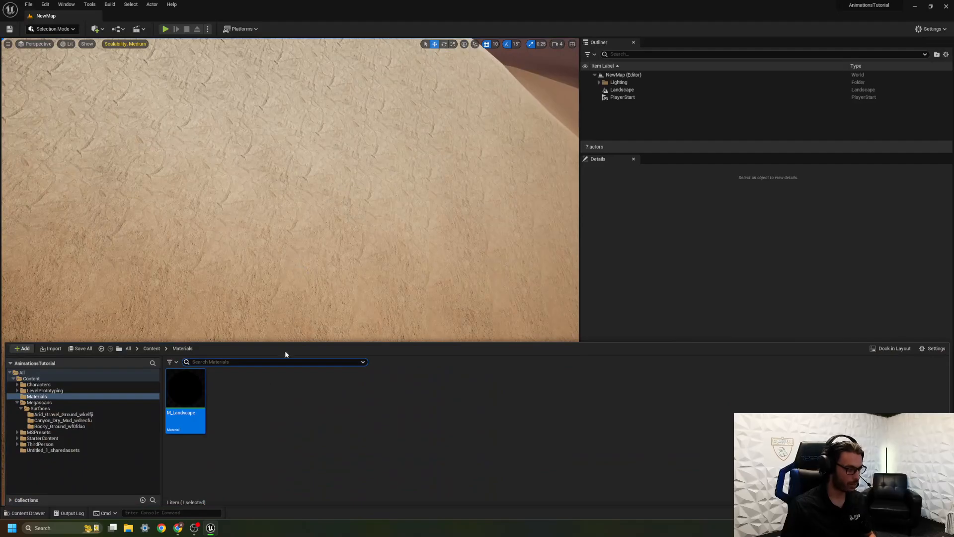
{"action": "right_click", "coordinate": [183, 396]}
{"action": "left_click", "coordinate": [226, 223]}
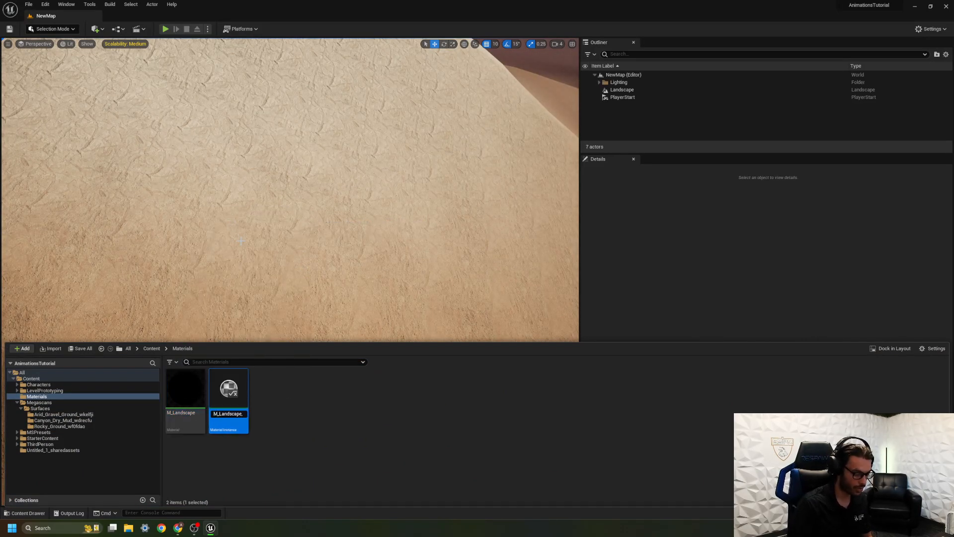
{"action": "key", "text": "Return"}
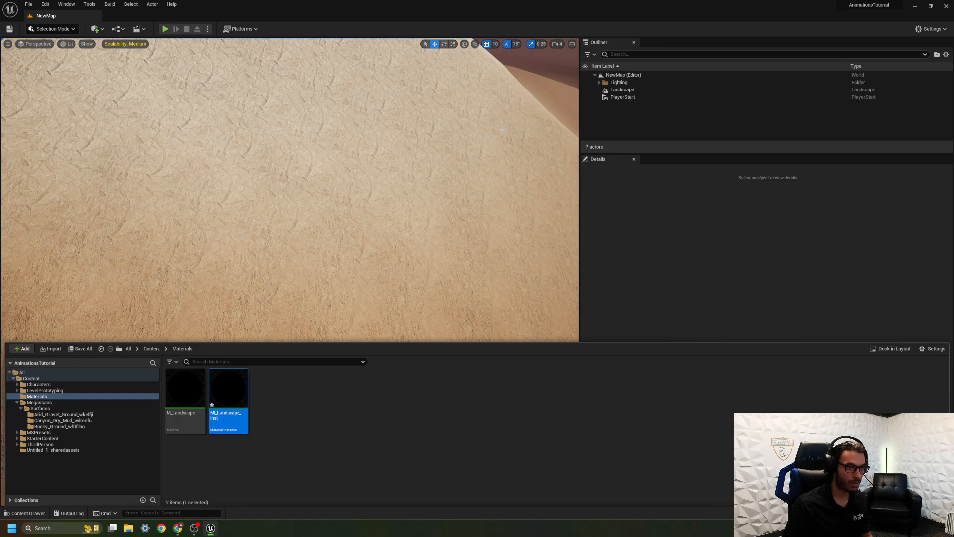
Clear the Landscape actor's landscape material and assign MI_Landscape_Inst in its place.
{"action": "left_click", "coordinate": [625, 89]}
{"action": "left_click", "coordinate": [783, 297]}
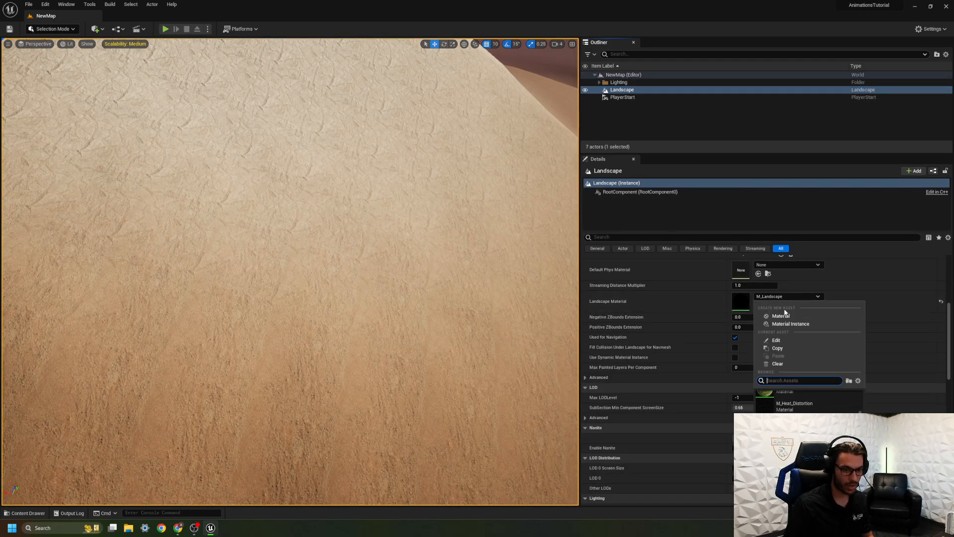
{"action": "left_click", "coordinate": [787, 364]}
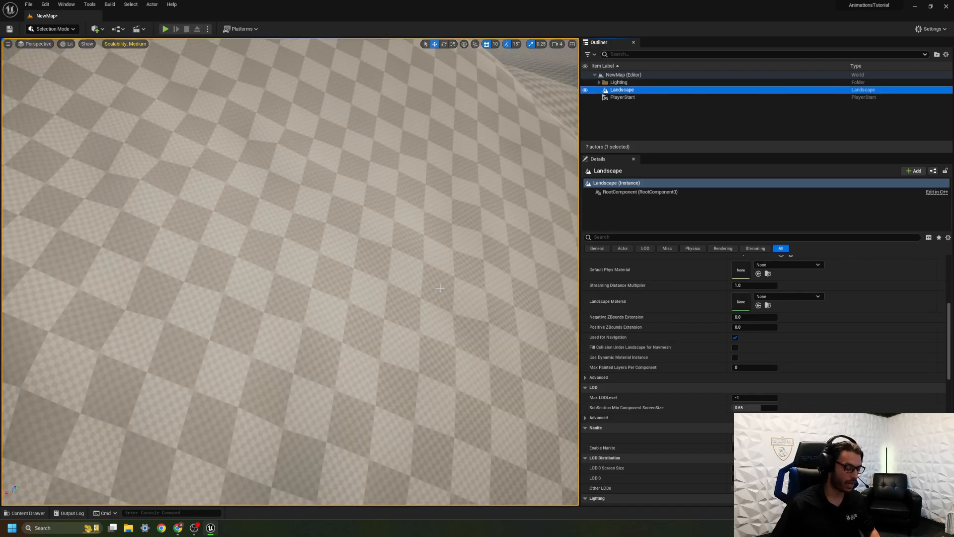
{"action": "key", "text": "ctrl+space"}
{"action": "left_click_drag", "start_coordinate": [230, 393], "coordinate": [740, 305]}
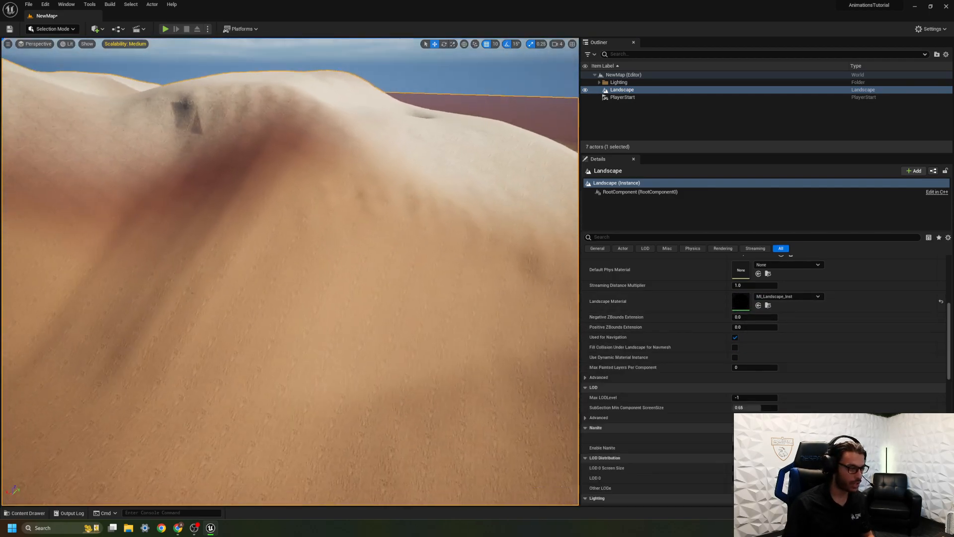
{"action": "right_click_drag", "start_coordinate": [425, 286], "coordinate": [447, 287]}
Open MI_Landscape_Inst in a floating, taller window beside the viewport and enable its three tiling parameter overrides.
{"action": "key", "text": "ctrl+space"}
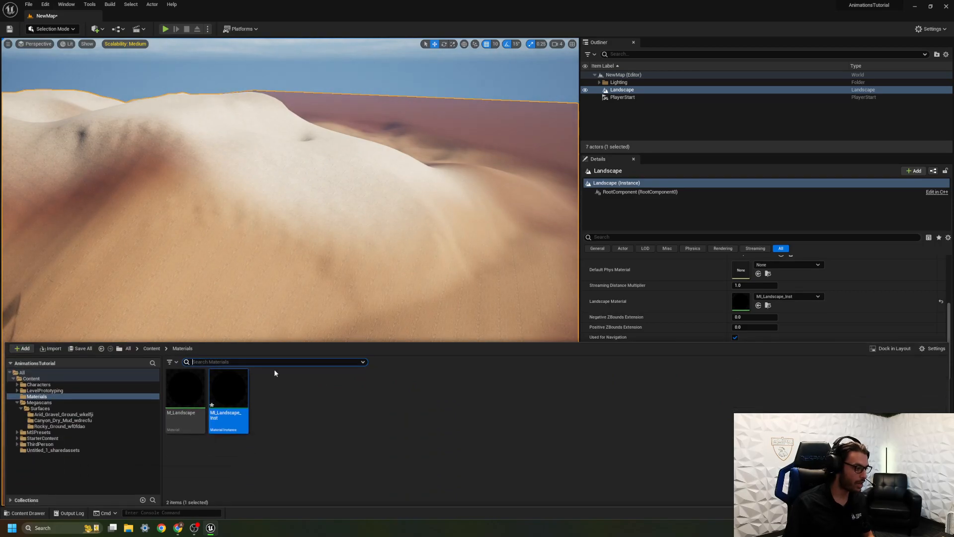
{"action": "double_click", "coordinate": [233, 398]}
{"action": "left_click_drag", "start_coordinate": [65, 17], "coordinate": [640, 108]}
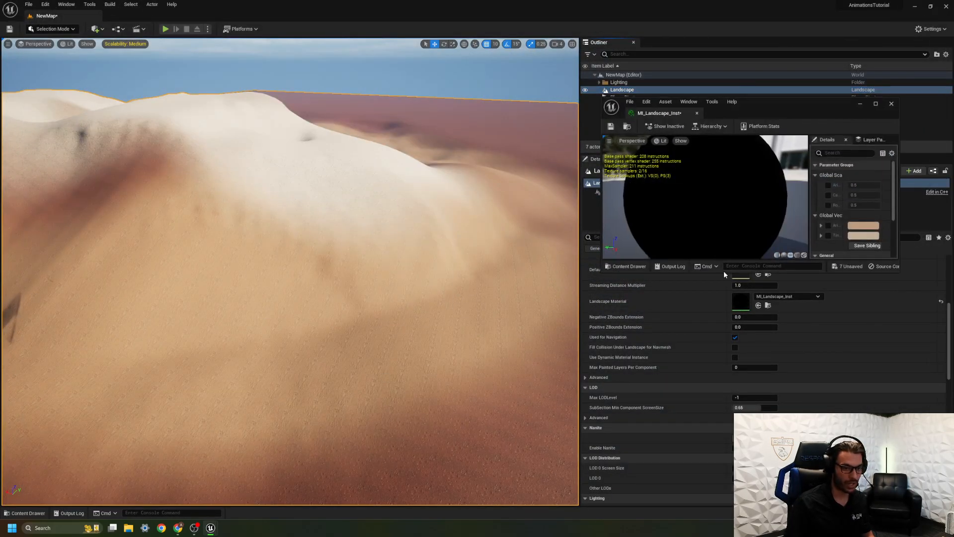
{"action": "left_click_drag", "start_coordinate": [723, 272], "coordinate": [724, 476]}
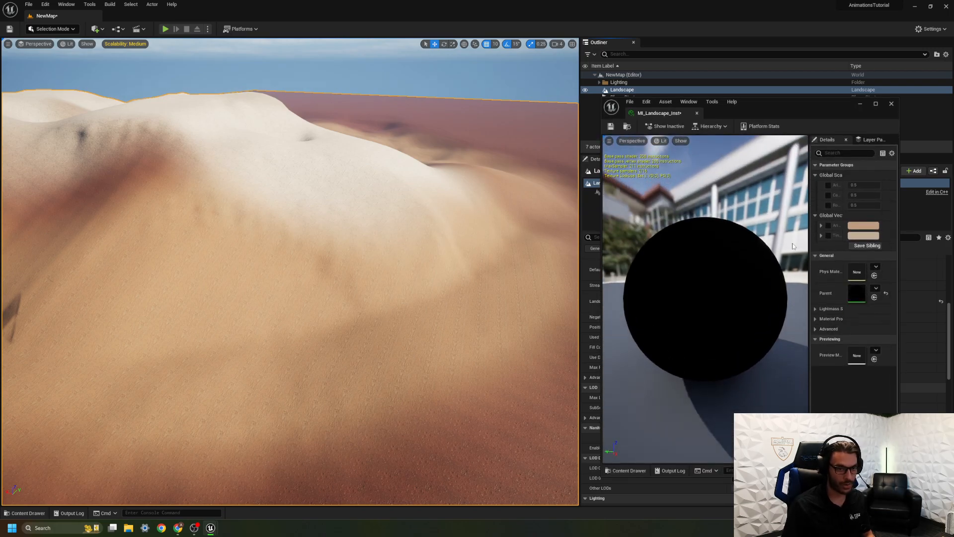
{"action": "left_click", "coordinate": [828, 185]}
{"action": "left_click", "coordinate": [828, 195]}
{"action": "left_click", "coordinate": [828, 205]}
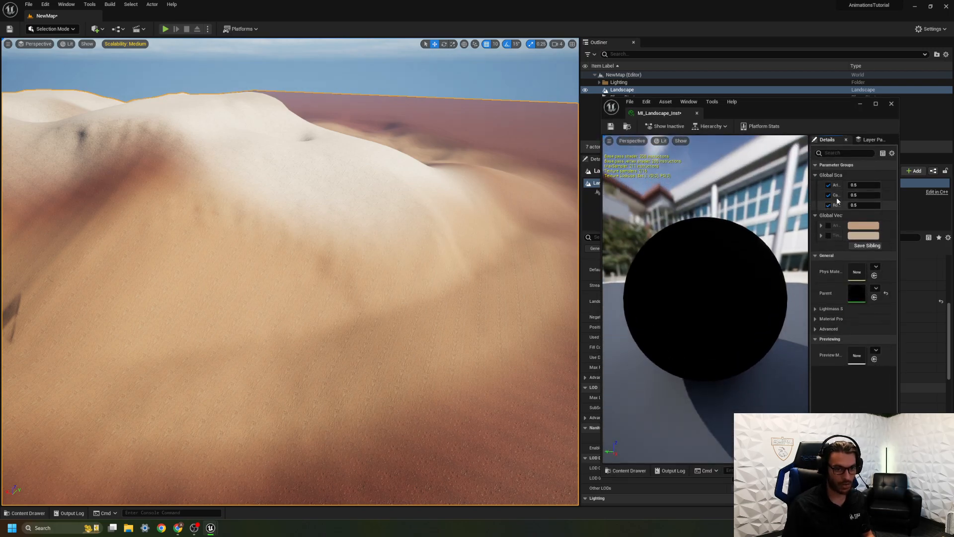
Lower the canyon mud tiling override to 0.1 and refine it to 0.07.
{"action": "right_click_drag", "start_coordinate": [377, 238], "coordinate": [368, 323]}
{"action": "key", "text": "w"}
{"action": "key", "text": "s"}
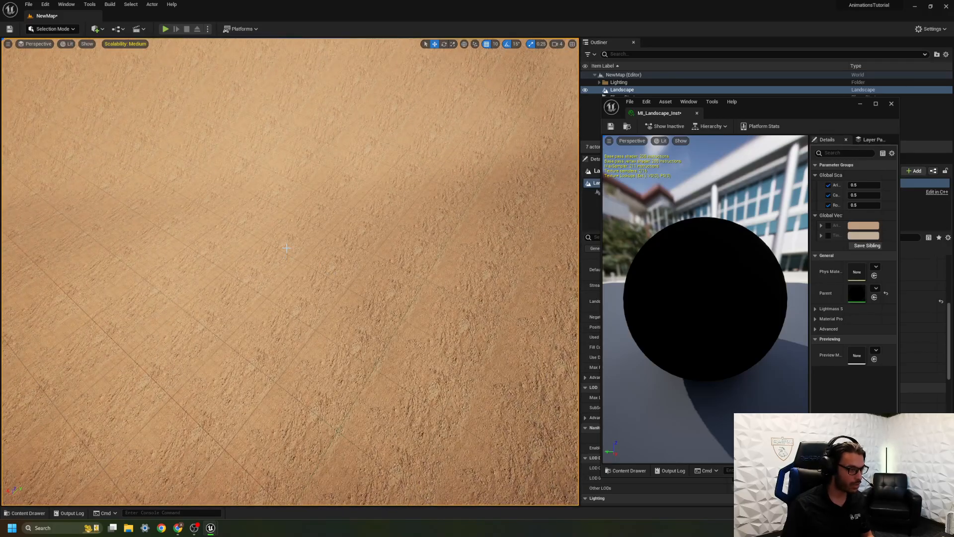
{"action": "left_click", "coordinate": [868, 196]}
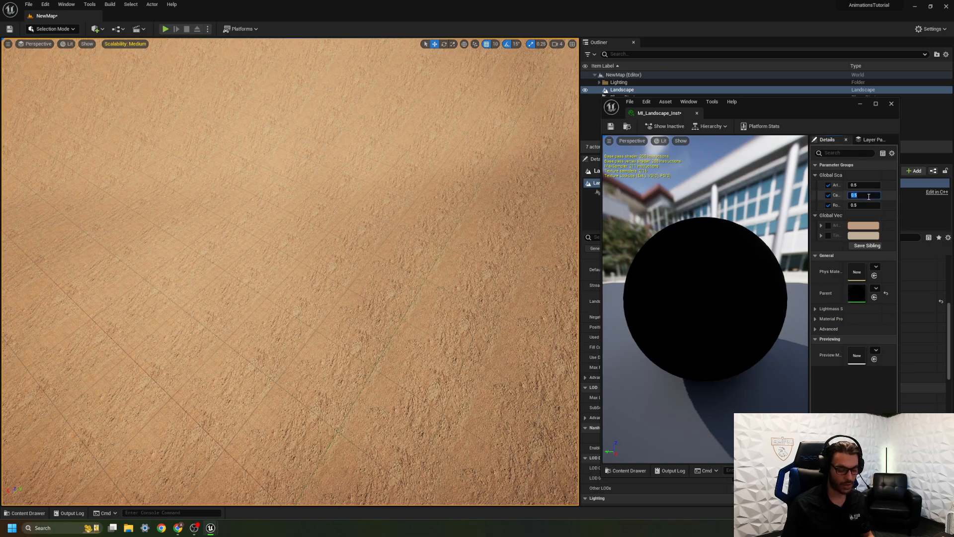
{"action": "type", "text": "0.1"}
{"action": "key", "text": "Return"}
{"action": "mouse_move", "coordinate": [386, 240]}
{"action": "right_mouse_down"}
{"action": "mouse_move", "coordinate": [383, 189]}
{"action": "mouse_move", "coordinate": [397, 243]}
{"action": "mouse_move", "coordinate": [397, 228]}
{"action": "right_mouse_up"}
{"action": "left_click", "coordinate": [863, 197]}
{"action": "type", "text": "0.17"}
{"action": "key", "text": "Return"}
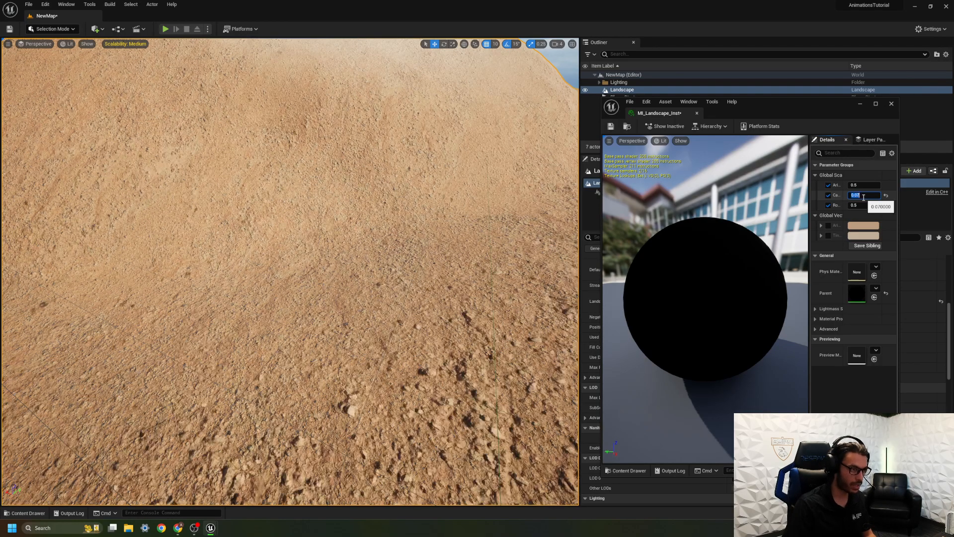
Set the arid ground and rocky ground tiling overrides to 0.07.
{"action": "right_click_drag", "start_coordinate": [497, 214], "coordinate": [437, 244]}
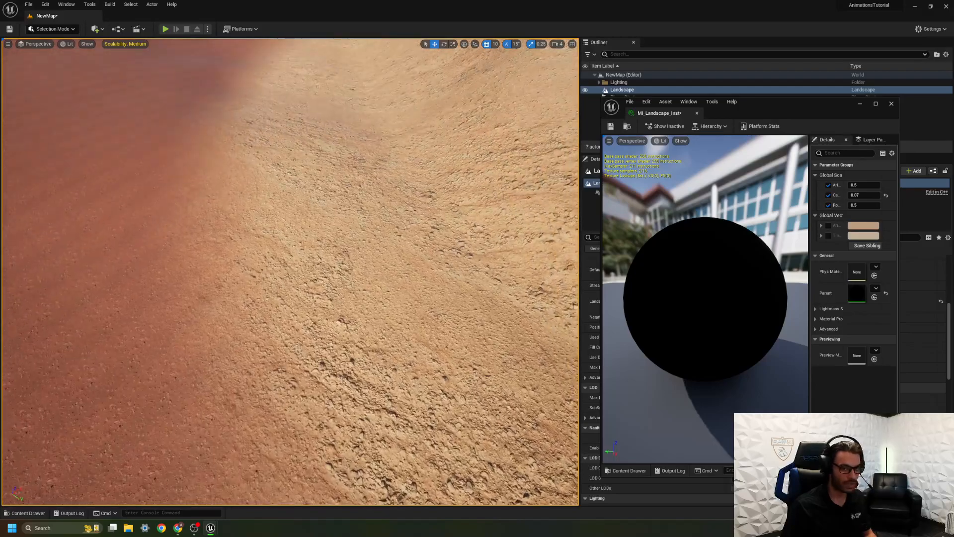
{"action": "left_click", "coordinate": [865, 185]}
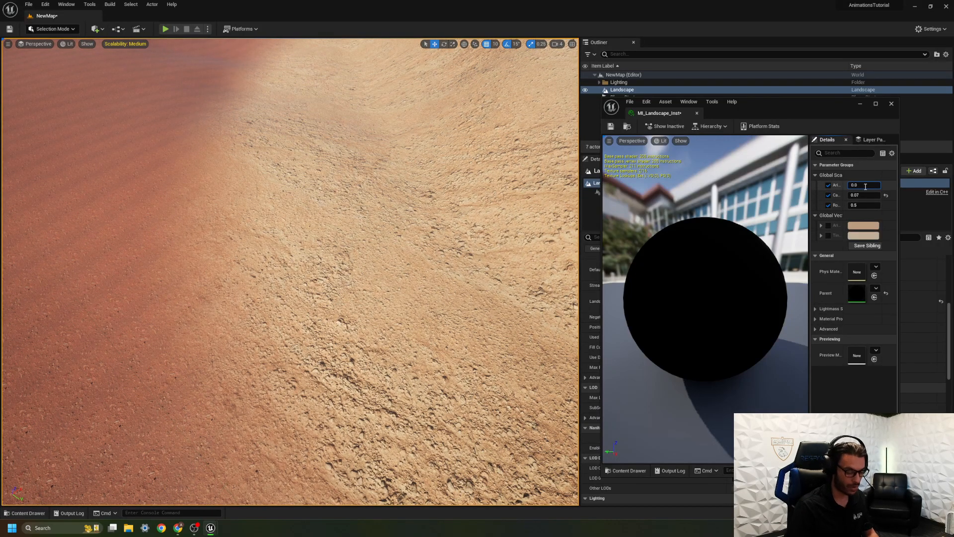
{"action": "right_click_drag", "start_coordinate": [318, 249], "coordinate": [336, 184]}
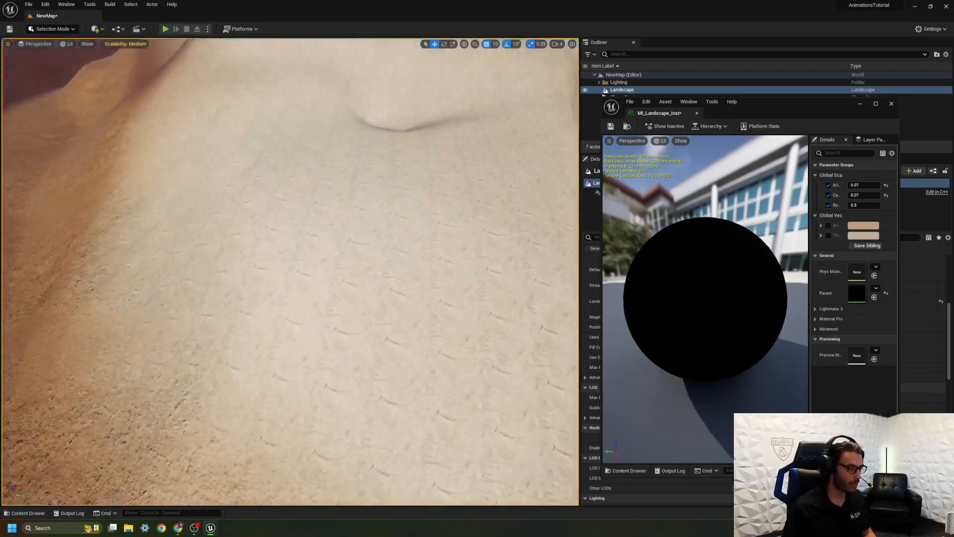
{"action": "right_click_drag", "start_coordinate": [336, 184], "coordinate": [335, 199]}
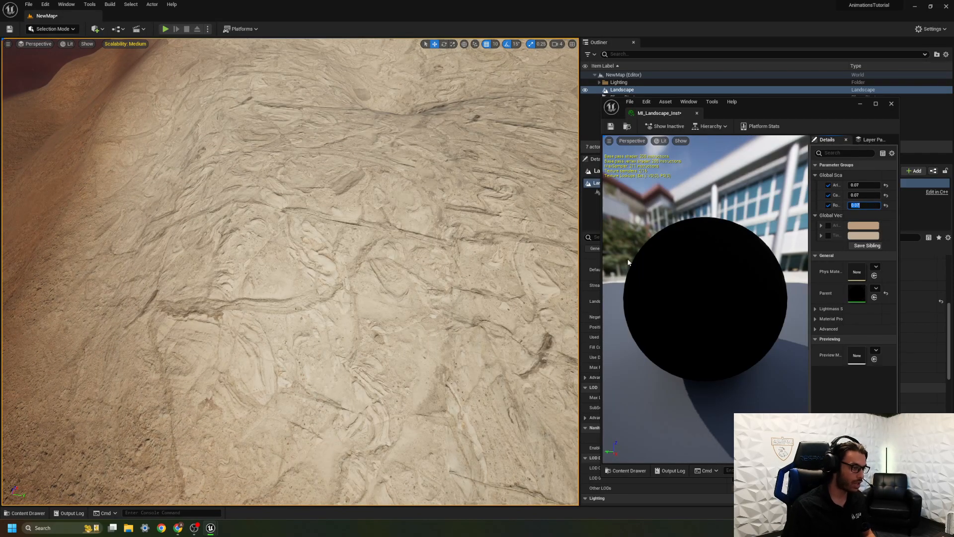
Set the rocky ground tiling override to 0.01 and check the scale of the layers across the landscape.
{"action": "right_click_drag", "start_coordinate": [438, 278], "coordinate": [477, 219]}
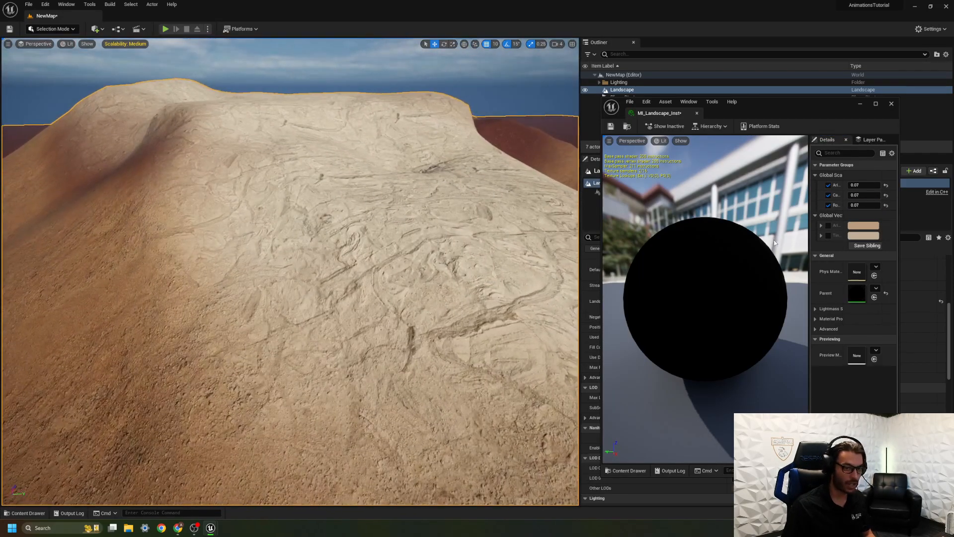
{"action": "left_click", "coordinate": [870, 205]}
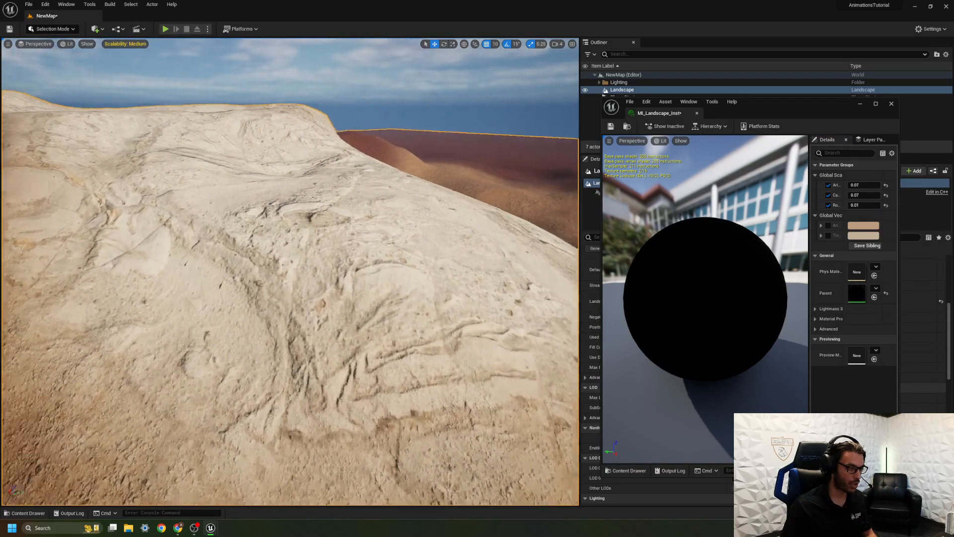
{"action": "right_click_drag", "start_coordinate": [438, 278], "coordinate": [268, 331]}
{"action": "key", "text": "s"}
{"action": "key", "text": "s"}
{"action": "key", "text": "w"}
{"action": "key", "text": "w"}
{"action": "key", "text": "w"}
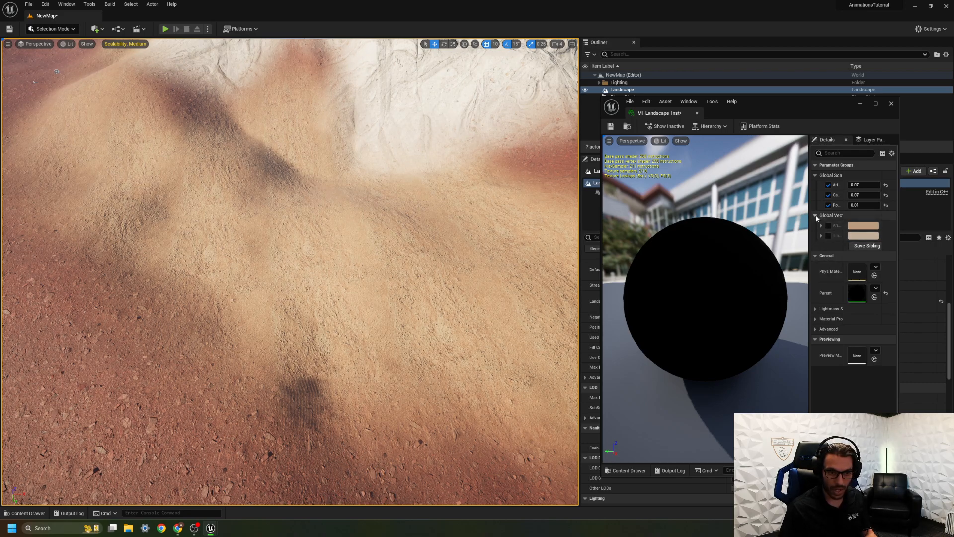
Widen the instance window, enable the canyon mud tint override and darken its color to a value of about 0.18.
{"action": "left_click_drag", "start_coordinate": [899, 286], "coordinate": [933, 288]}
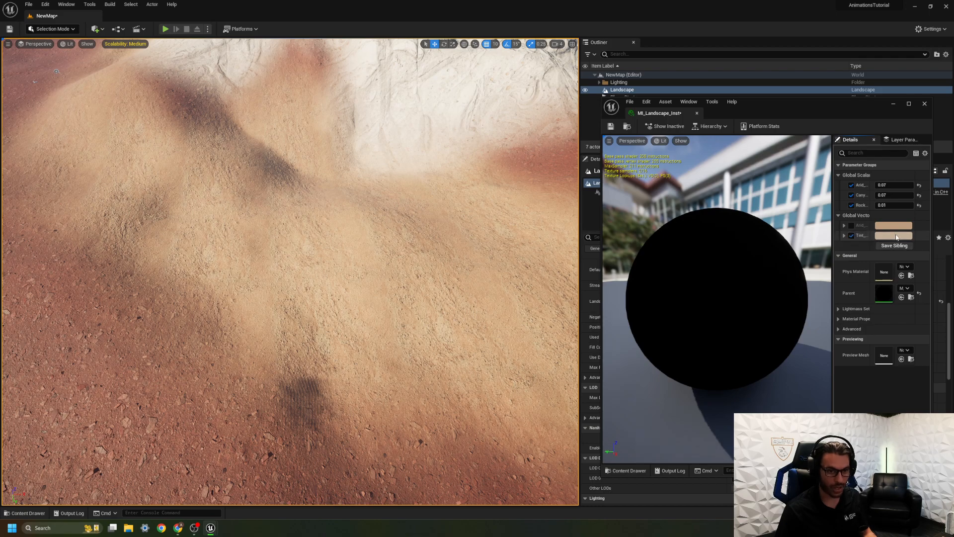
{"action": "left_click", "coordinate": [897, 237]}
{"action": "left_click_drag", "start_coordinate": [843, 305], "coordinate": [842, 313]}
{"action": "left_click_drag", "start_coordinate": [842, 316], "coordinate": [840, 323]}
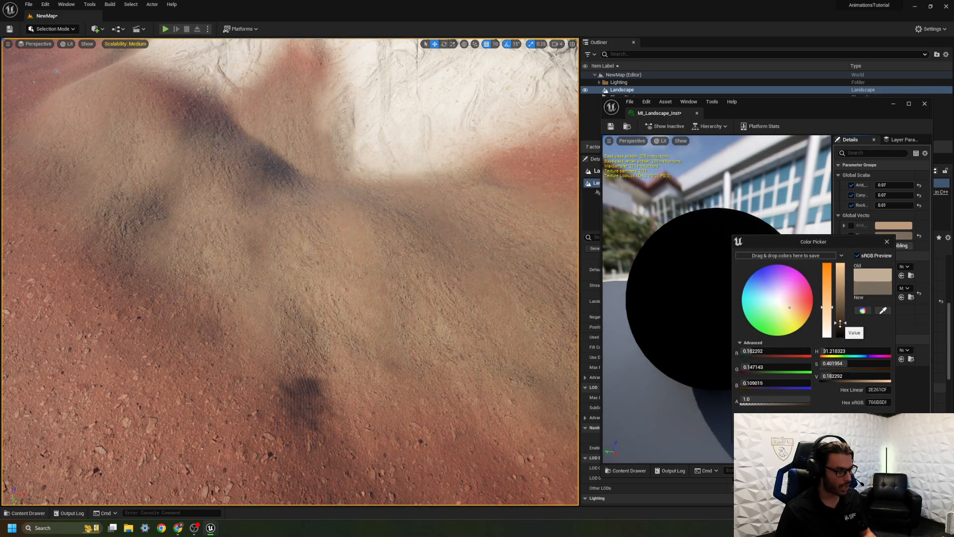
{"action": "mouse_move", "coordinate": [526, 288]}
{"action": "right_mouse_down"}
{"action": "mouse_move", "coordinate": [551, 264]}
{"action": "mouse_move", "coordinate": [564, 271]}
{"action": "mouse_move", "coordinate": [507, 299]}
{"action": "mouse_move", "coordinate": [497, 278]}
{"action": "mouse_move", "coordinate": [556, 303]}
{"action": "mouse_move", "coordinate": [539, 291]}
{"action": "mouse_move", "coordinate": [535, 303]}
{"action": "mouse_move", "coordinate": [542, 283]}
{"action": "mouse_move", "coordinate": [527, 286]}
{"action": "right_mouse_up"}
{"action": "left_click", "coordinate": [841, 432]}
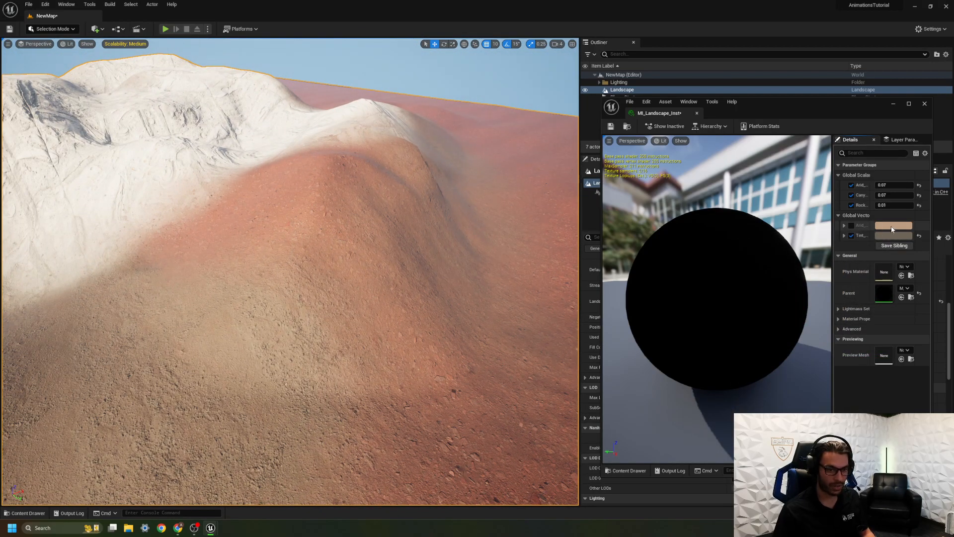
Override the arid ground tint, darken its color to a value of about 0.2, then save and close the material instance.
{"action": "left_click", "coordinate": [881, 228]}
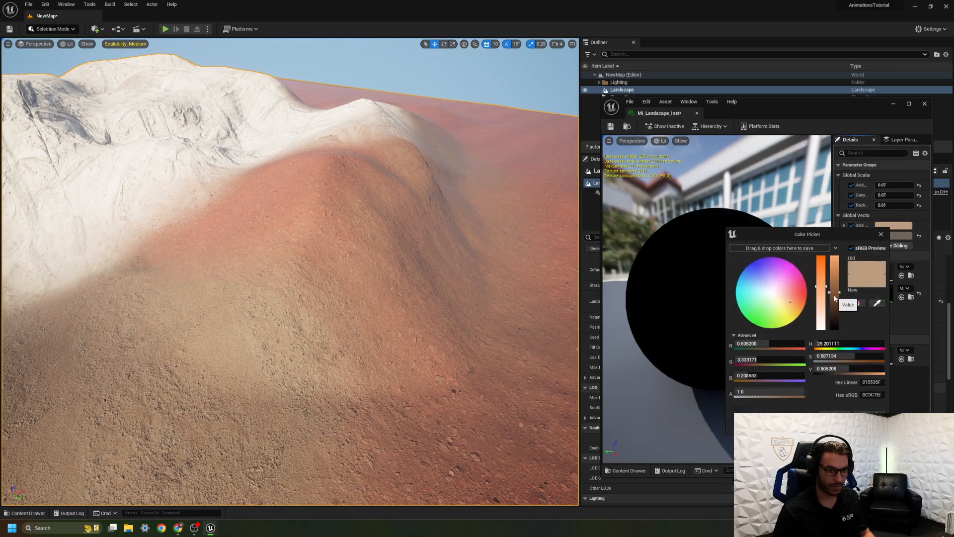
{"action": "left_click_drag", "start_coordinate": [834, 300], "coordinate": [834, 315]}
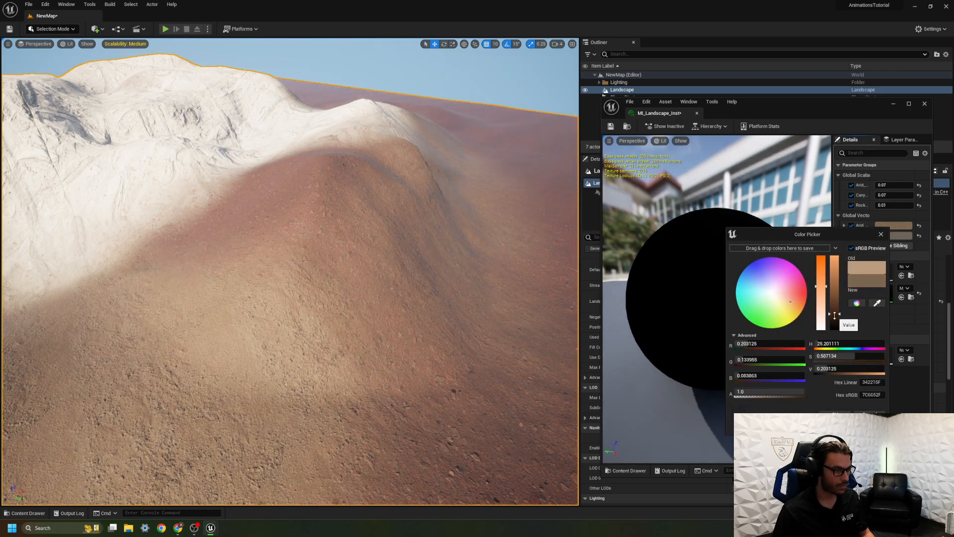
{"action": "mouse_move", "coordinate": [505, 290]}
{"action": "right_mouse_down"}
{"action": "mouse_move", "coordinate": [447, 290]}
{"action": "mouse_move", "coordinate": [448, 254]}
{"action": "mouse_move", "coordinate": [505, 290]}
{"action": "right_mouse_up"}
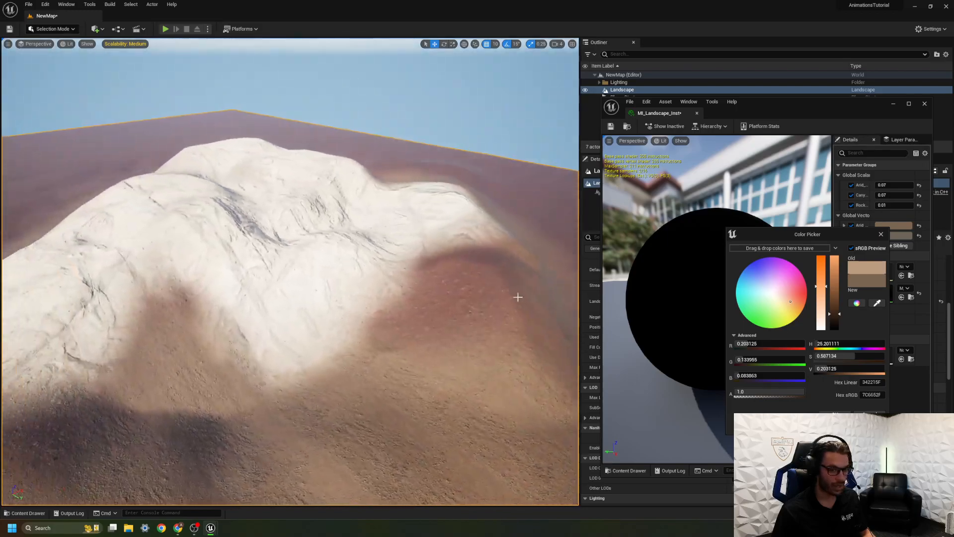
{"action": "left_click", "coordinate": [823, 414]}
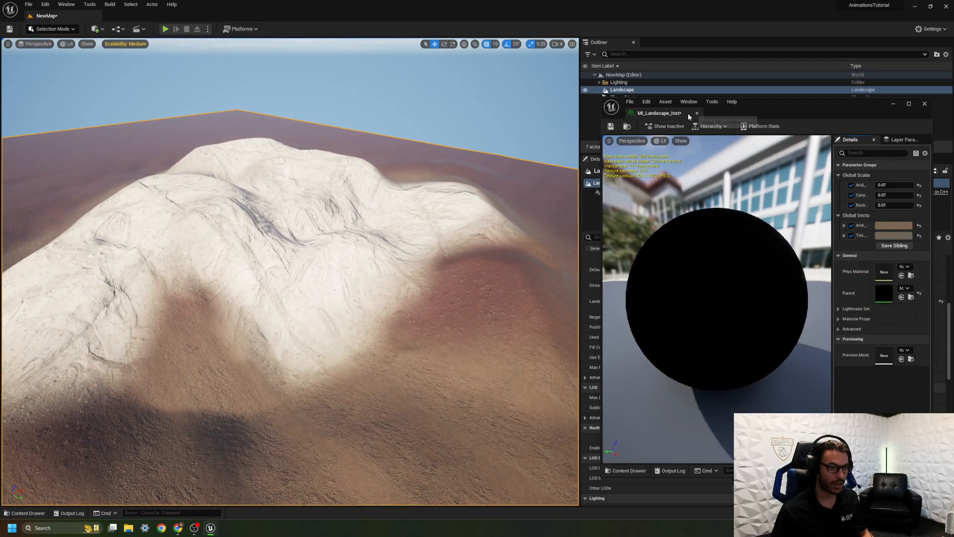
{"action": "left_click", "coordinate": [614, 129]}
{"action": "left_click", "coordinate": [697, 114]}
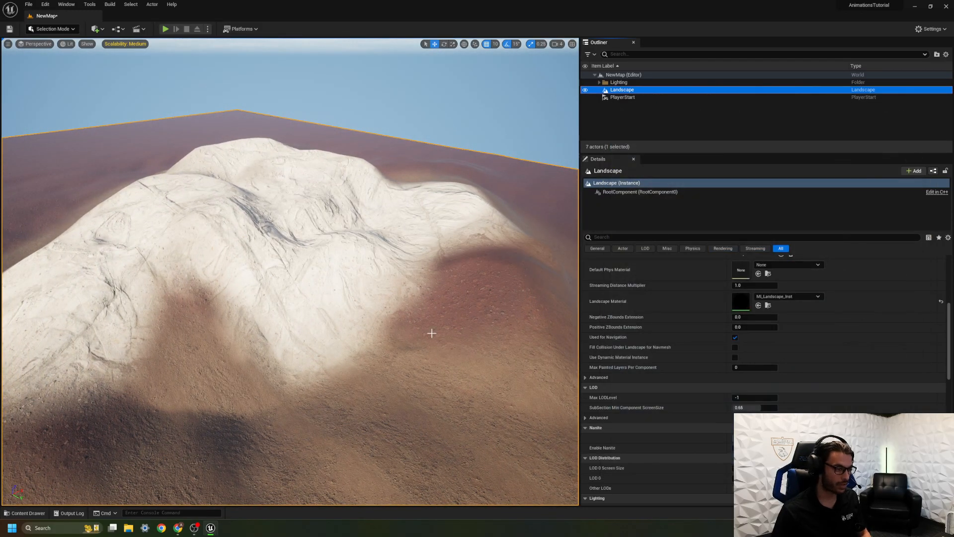
Open the M_Landscape material and examine the rocky ground tint parameter and how the tints of the other layers are wired.
{"action": "key", "text": "ctrl+space"}
{"action": "double_click", "coordinate": [192, 398]}
{"action": "right_click_drag", "start_coordinate": [302, 317], "coordinate": [680, 43]}
{"action": "right_click_drag", "start_coordinate": [562, 283], "coordinate": [605, 109]}
{"action": "right_click_drag", "start_coordinate": [647, 222], "coordinate": [624, 136]}
{"action": "left_click", "coordinate": [617, 147]}
{"action": "right_click_drag", "start_coordinate": [499, 204], "coordinate": [445, 61]}
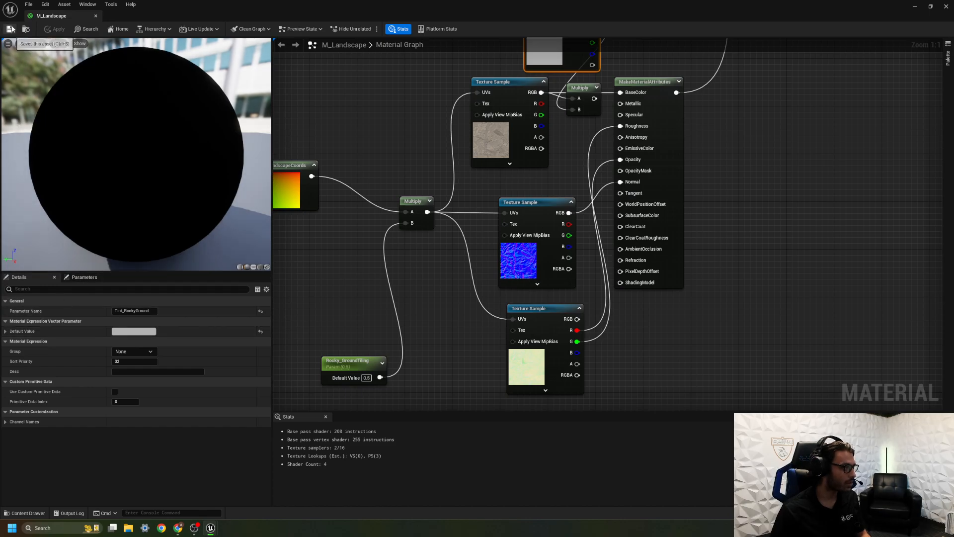
{"action": "mouse_move", "coordinate": [360, 126]}
{"action": "right_mouse_down"}
{"action": "mouse_move", "coordinate": [336, 205]}
{"action": "mouse_move", "coordinate": [384, 374]}
{"action": "right_mouse_up"}
{"action": "right_click_drag", "start_coordinate": [390, 159], "coordinate": [320, 376]}
{"action": "mouse_move", "coordinate": [318, 72]}
{"action": "right_mouse_down"}
{"action": "mouse_move", "coordinate": [388, 160]}
{"action": "mouse_move", "coordinate": [417, 409]}
{"action": "right_mouse_up"}
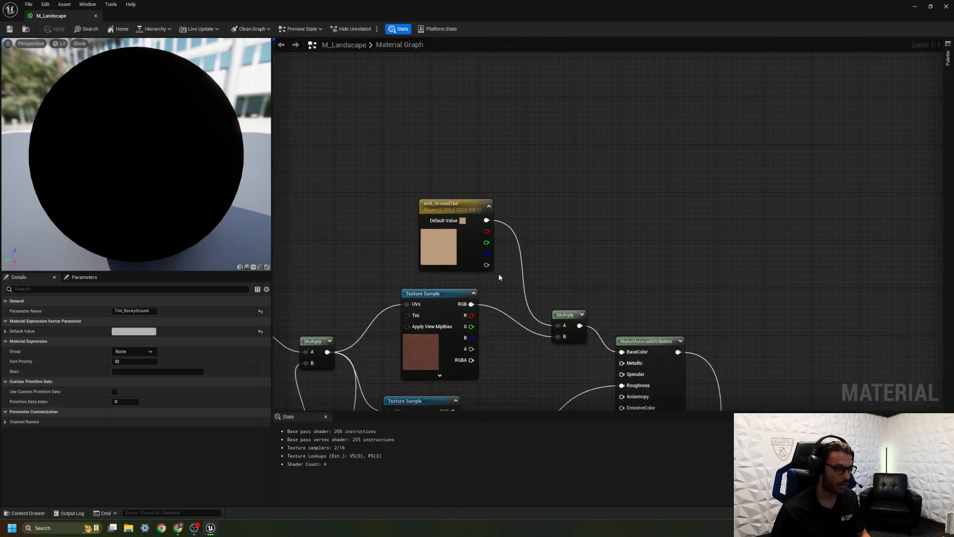
Close the material and check which tint parameters the MI_Landscape_Inst material instance offers.
{"action": "left_click", "coordinate": [96, 16]}
{"action": "key", "text": "ctrl+space"}
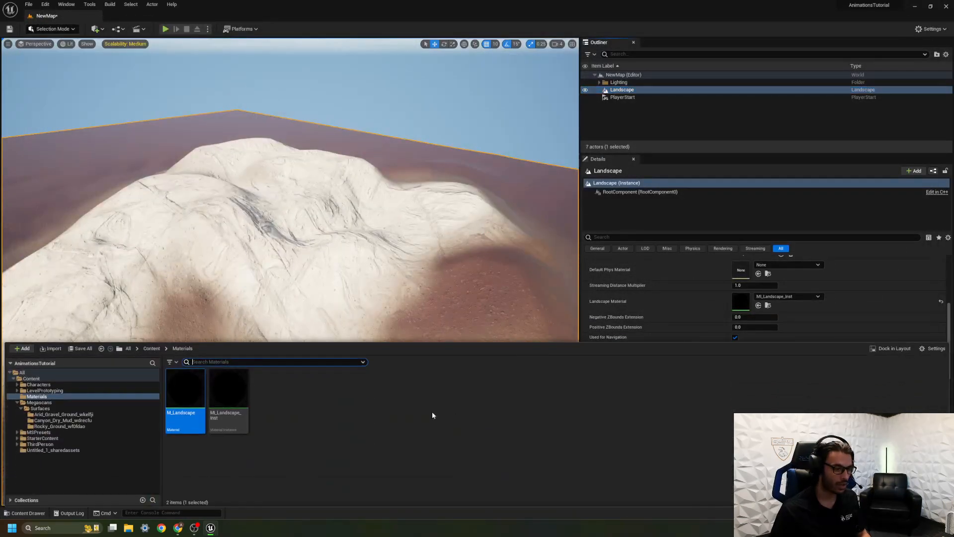
{"action": "double_click", "coordinate": [233, 392]}
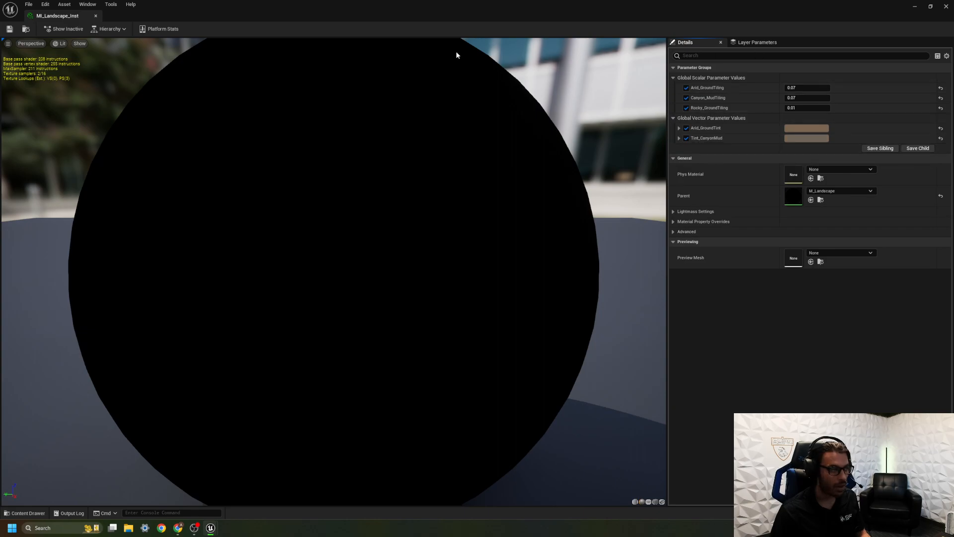
{"action": "left_click", "coordinate": [96, 16]}
Reopen M_Landscape, select the Tint_RockyGround node and review the material's list of global parameters.
{"action": "key", "text": "ctrl+space"}
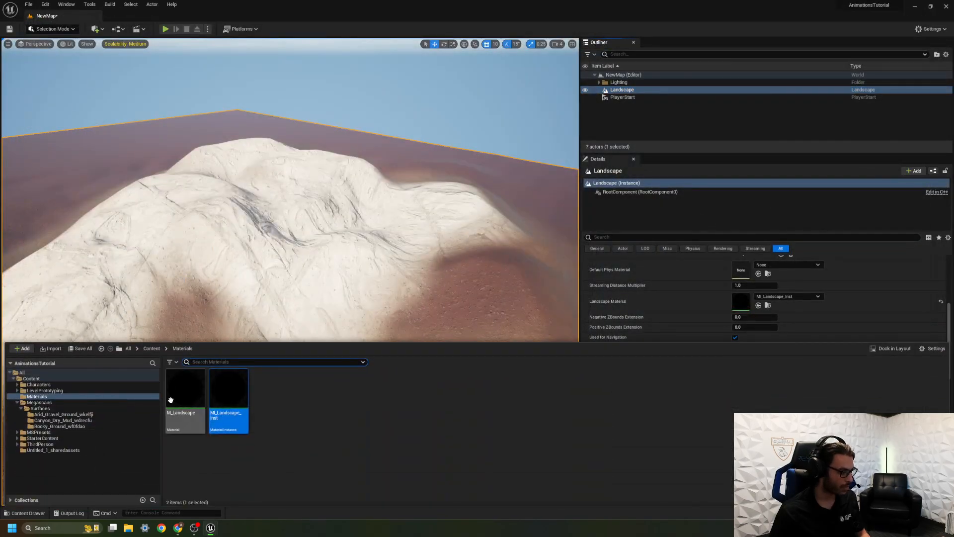
{"action": "double_click", "coordinate": [174, 399]}
{"action": "right_click_drag", "start_coordinate": [454, 354], "coordinate": [762, 68]}
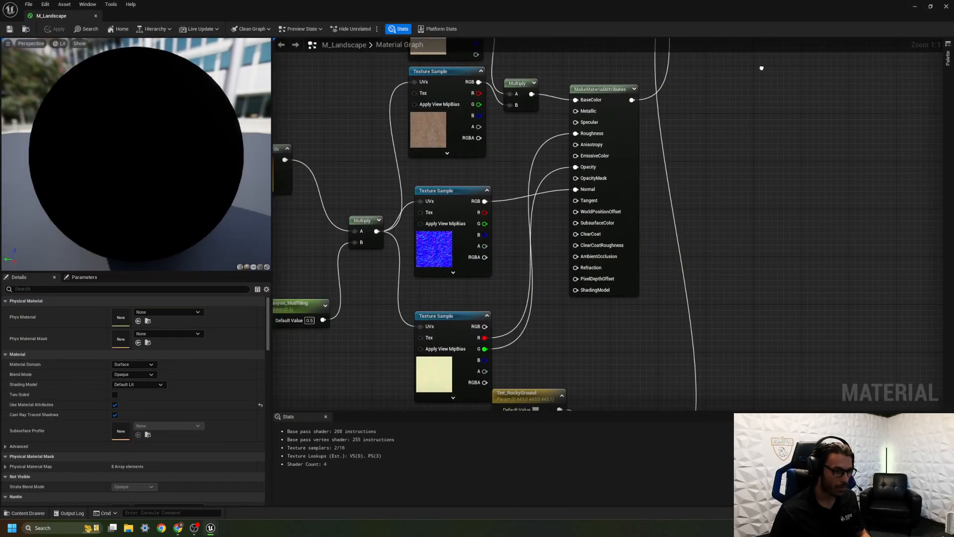
{"action": "right_click_drag", "start_coordinate": [687, 249], "coordinate": [689, 21]}
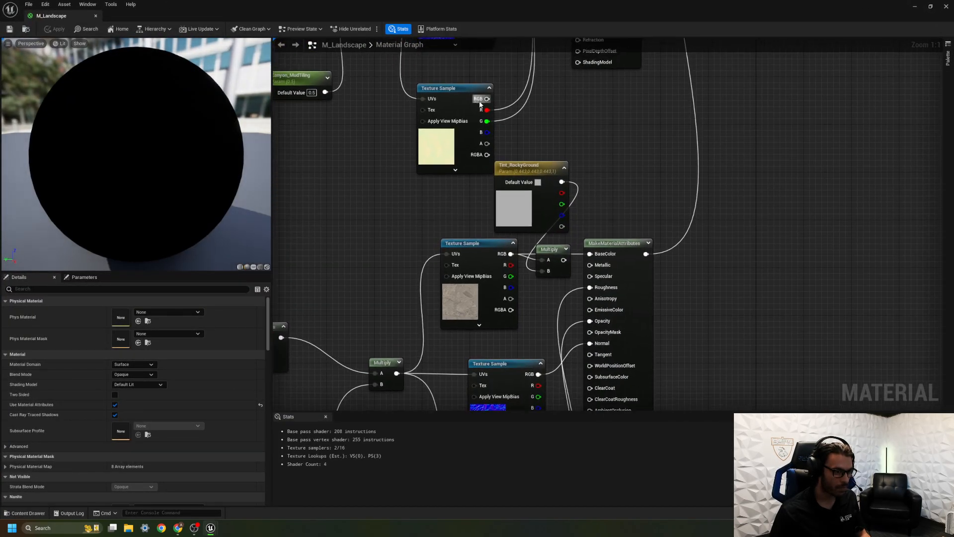
{"action": "left_click", "coordinate": [538, 173]}
{"action": "left_click", "coordinate": [84, 277]}
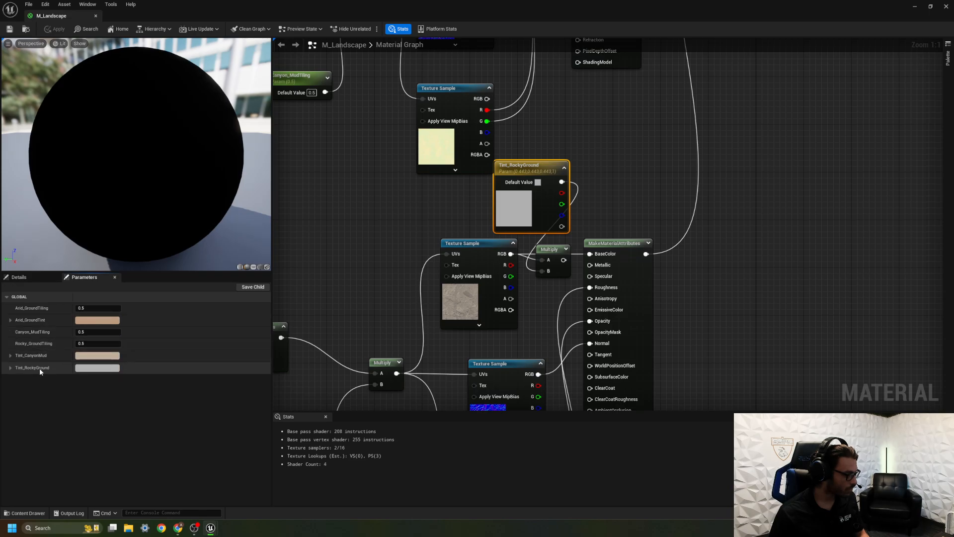
Place the material and its instance in separate windows, search the instance details for "tint", then close both windows.
{"action": "left_click_drag", "start_coordinate": [70, 18], "coordinate": [218, 153]}
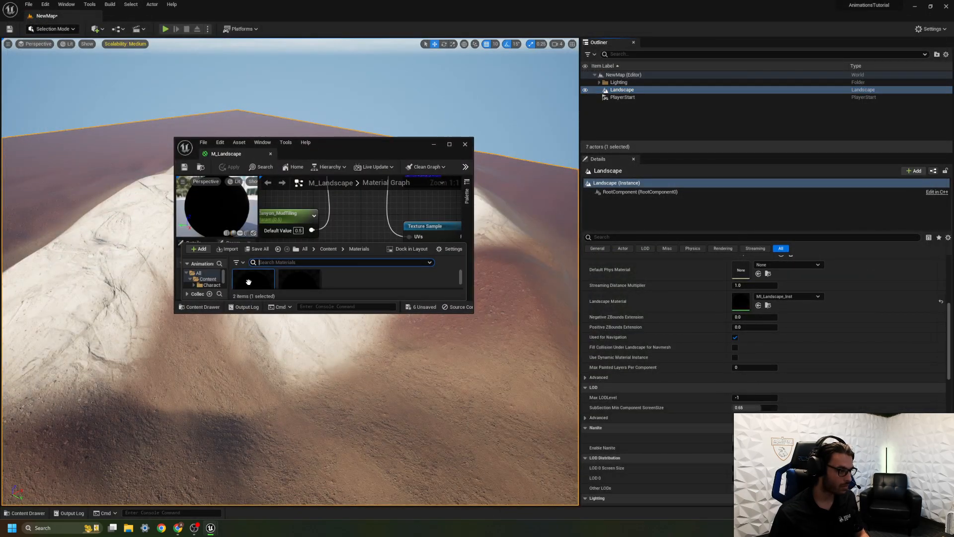
{"action": "double_click", "coordinate": [312, 281]}
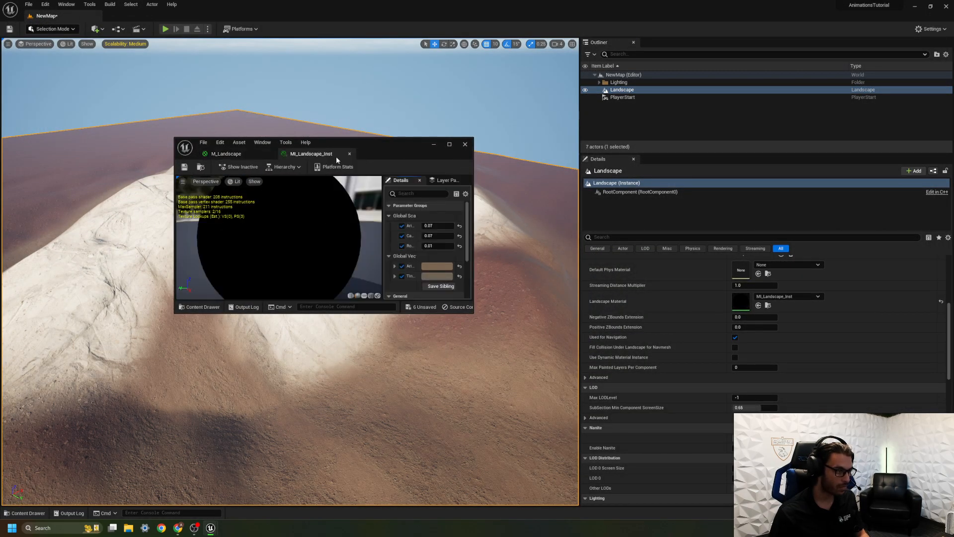
{"action": "left_click_drag", "start_coordinate": [311, 154], "coordinate": [575, 159]}
{"action": "scroll", "coordinate": [757, 258], "scroll_direction": "down", "scroll_amount": 2}
{"action": "scroll", "coordinate": [769, 305], "scroll_direction": "up", "scroll_amount": 1}
{"action": "left_click", "coordinate": [756, 199]}
{"action": "type", "text": "tin"}
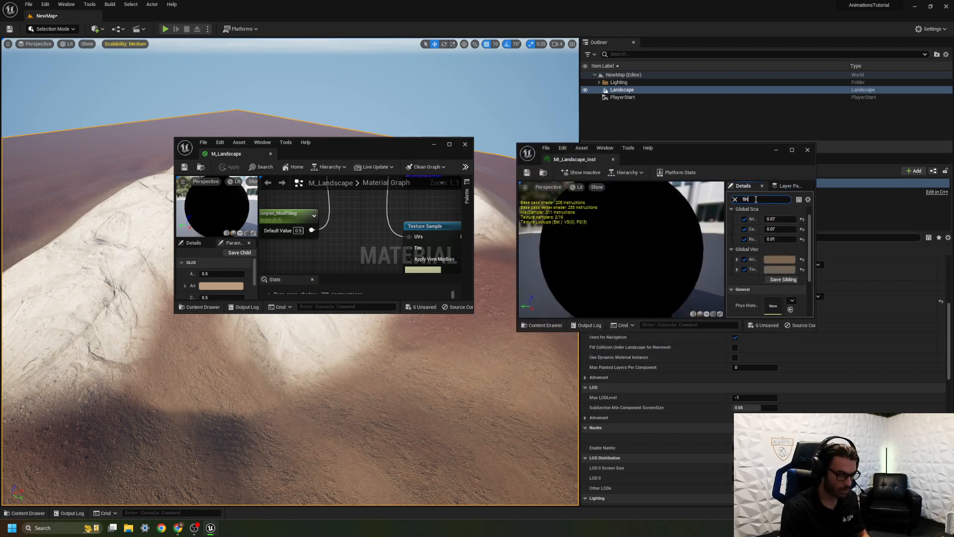
{"action": "type", "text": "t"}
{"action": "left_click", "coordinate": [737, 241]}
{"action": "left_click", "coordinate": [738, 241]}
{"action": "left_click", "coordinate": [738, 231]}
{"action": "left_click", "coordinate": [738, 231]}
{"action": "left_click", "coordinate": [807, 150]}
{"action": "left_click", "coordinate": [464, 145]}
Reopen M_Landscape and move the Tint_RockyGround node clear of its Multiply, to the upper left of the rocky ground color texture.
{"action": "right_click_drag", "start_coordinate": [398, 209], "coordinate": [219, 383]}
{"action": "key", "text": "ctrl+space"}
{"action": "left_click", "coordinate": [200, 391]}
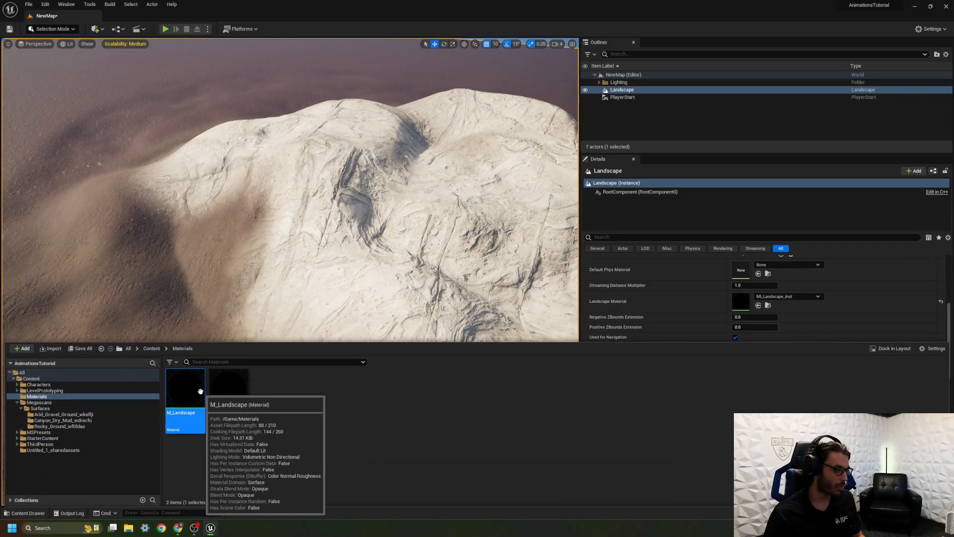
{"action": "double_click", "coordinate": [201, 391]}
{"action": "right_click_drag", "start_coordinate": [765, 176], "coordinate": [699, 233]}
{"action": "scroll", "coordinate": [593, 310], "scroll_direction": "down", "scroll_amount": 5}
{"action": "right_click_drag", "start_coordinate": [588, 344], "coordinate": [591, 133]}
{"action": "right_click_drag", "start_coordinate": [602, 221], "coordinate": [582, 115]}
{"action": "scroll", "coordinate": [591, 146], "scroll_direction": "up", "scroll_amount": 4}
{"action": "right_click_drag", "start_coordinate": [592, 157], "coordinate": [603, 111]}
{"action": "right_click_drag", "start_coordinate": [601, 238], "coordinate": [678, 271]}
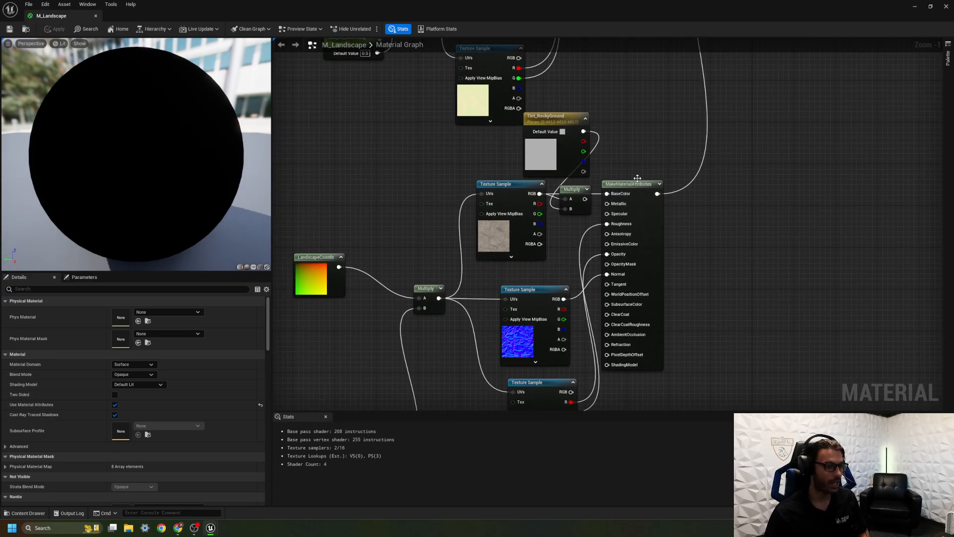
{"action": "left_click_drag", "start_coordinate": [547, 125], "coordinate": [401, 146]}
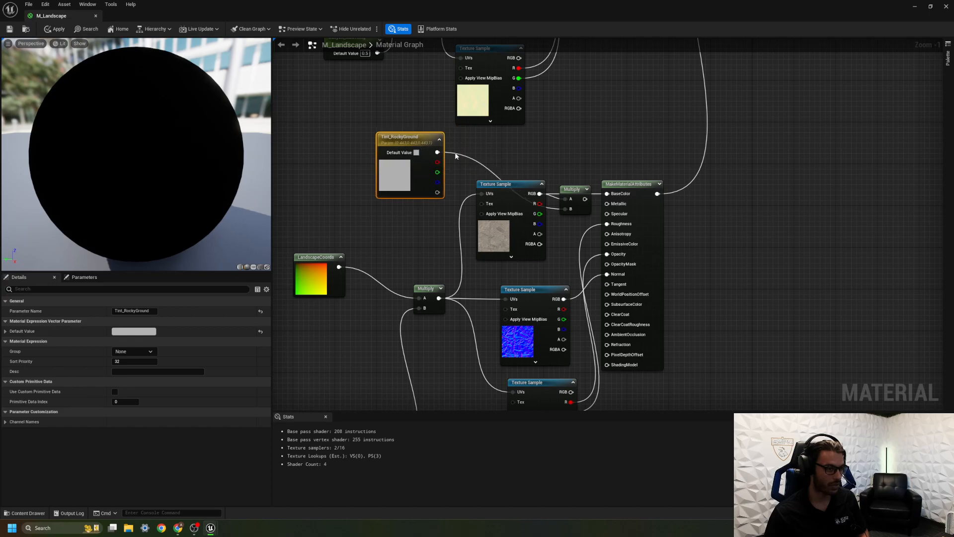
{"action": "right_click_drag", "start_coordinate": [490, 149], "coordinate": [427, 116]}
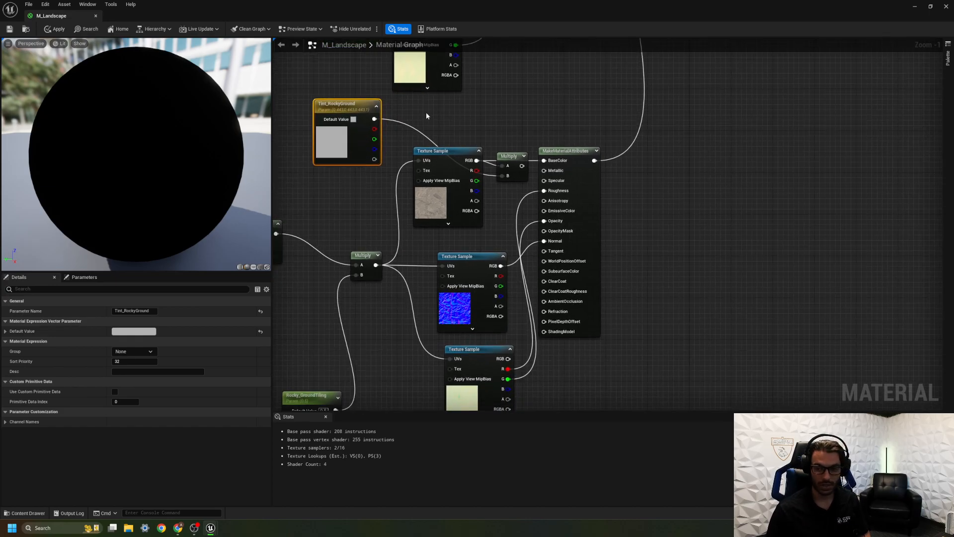